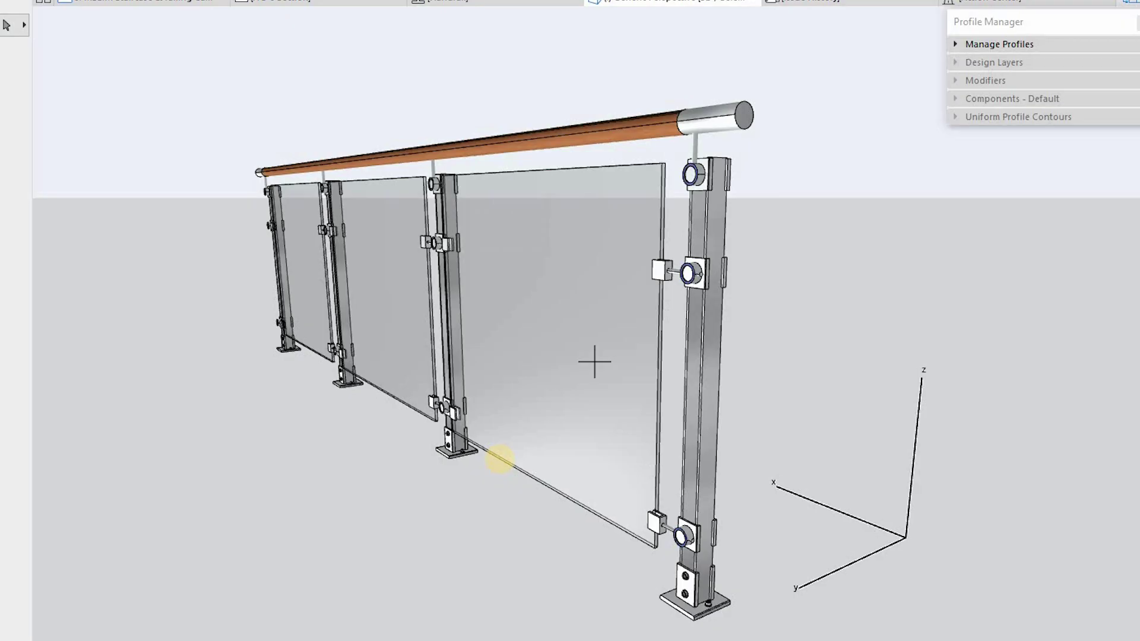
- Examine the completed glass railing in 3D, including its handrail end, posts and glass clamps
drag(538, 407, 715, 195)
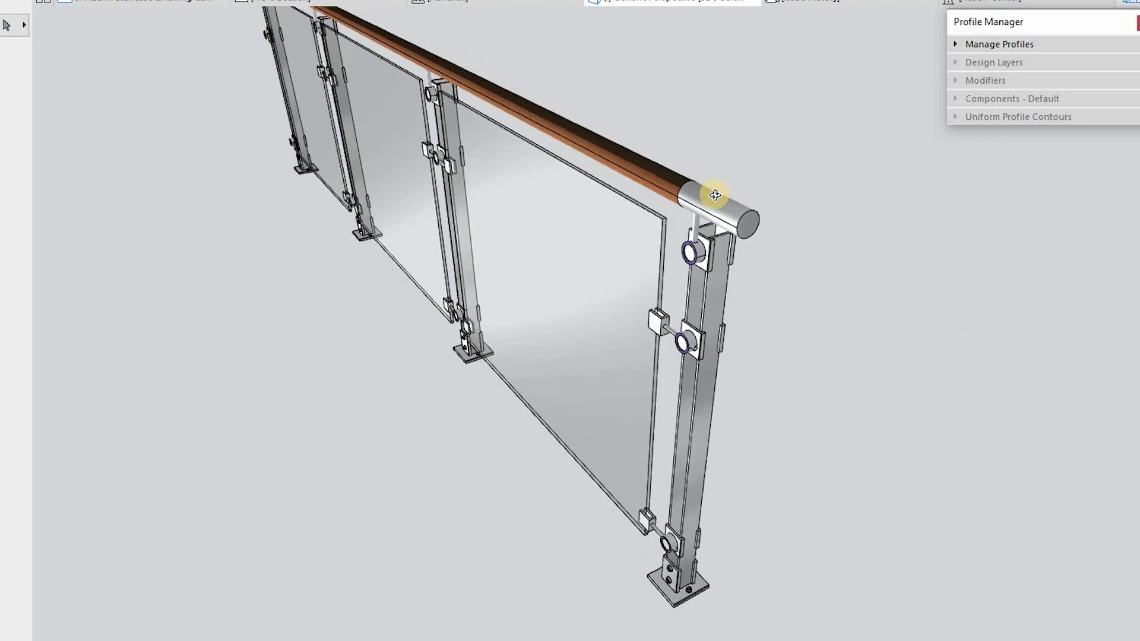
scroll(718, 191, up, 10)
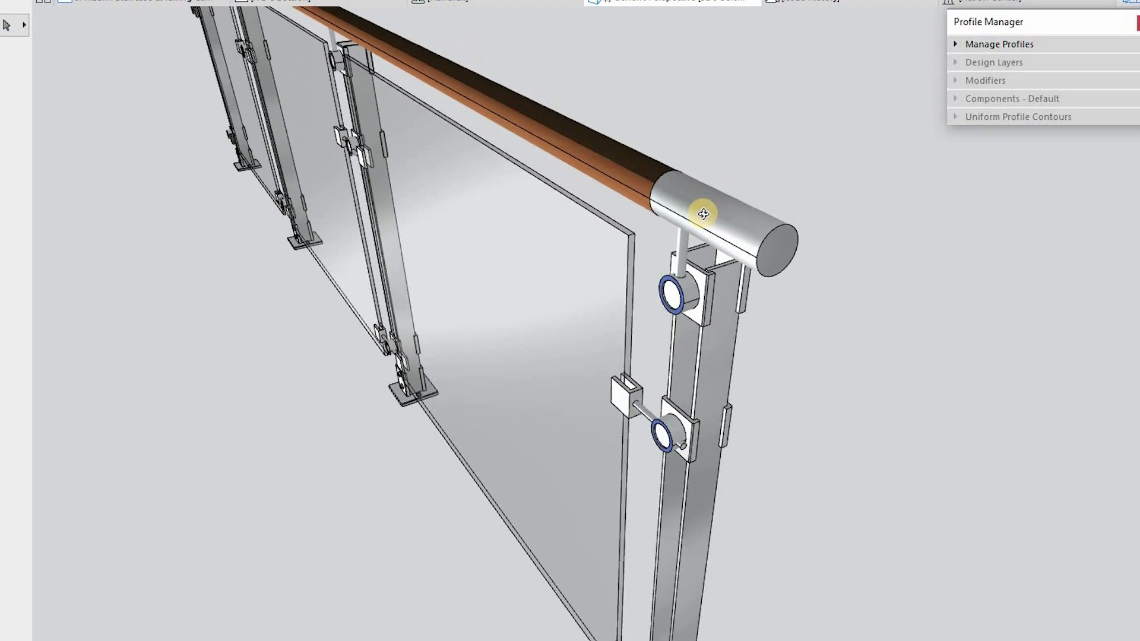
drag(682, 302, 773, 211)
middle_drag(634, 347, 504, 360)
drag(657, 400, 567, 411)
middle_drag(567, 412, 702, 398)
scroll(543, 541, up, 5)
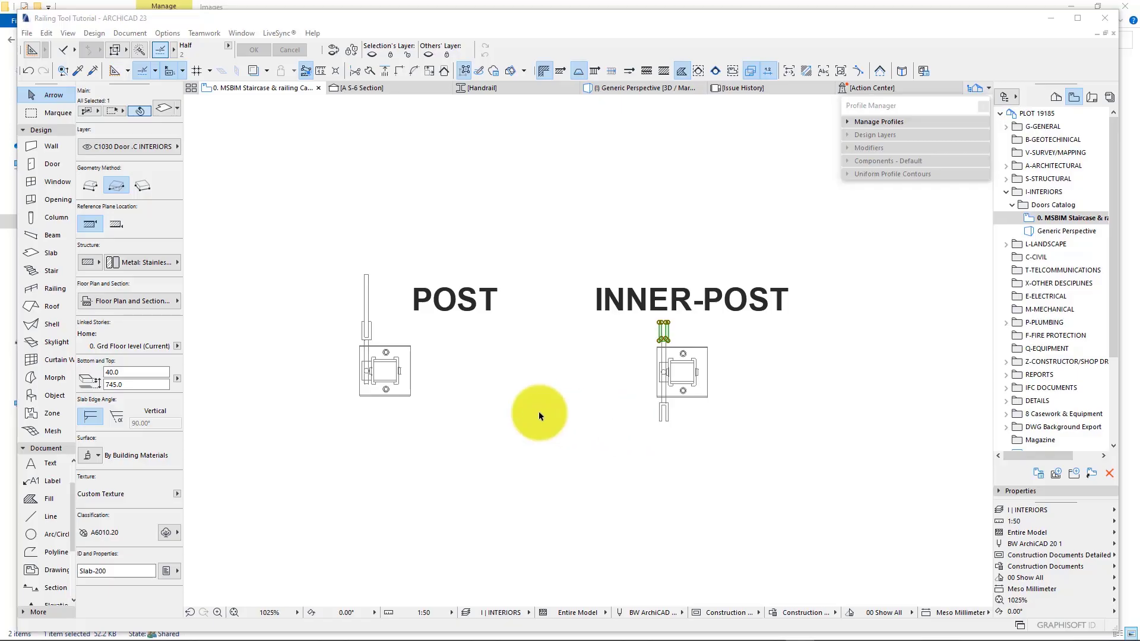
- Inspect the POST assembly in plan by selecting its column profile, connecting rod and glass clamp in turn
scroll(346, 354, up, 3)
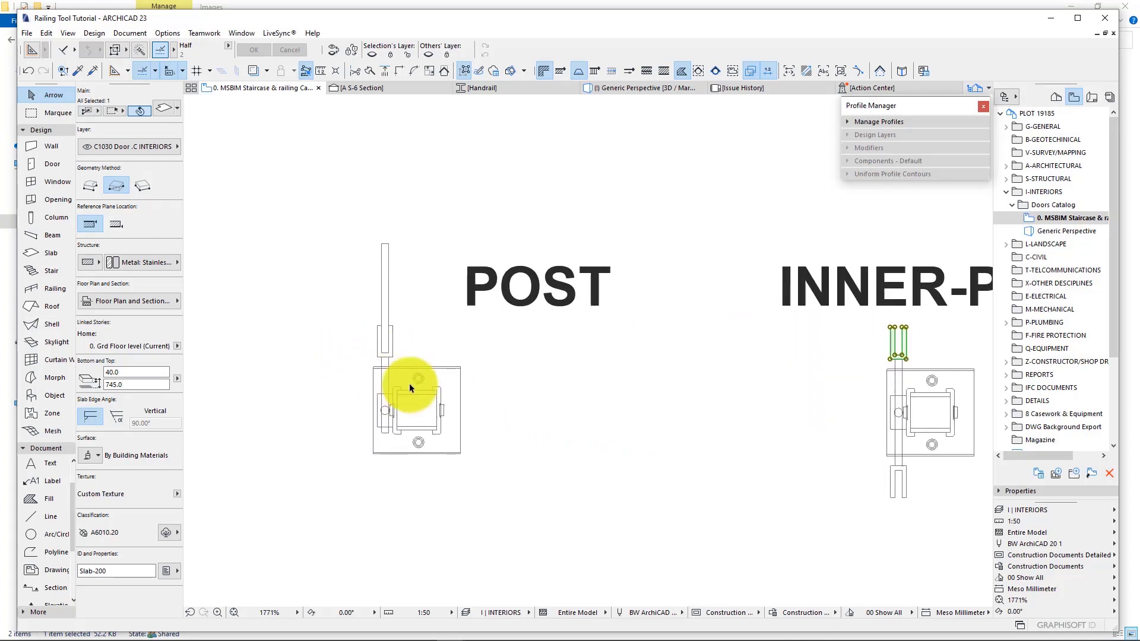
click(492, 373)
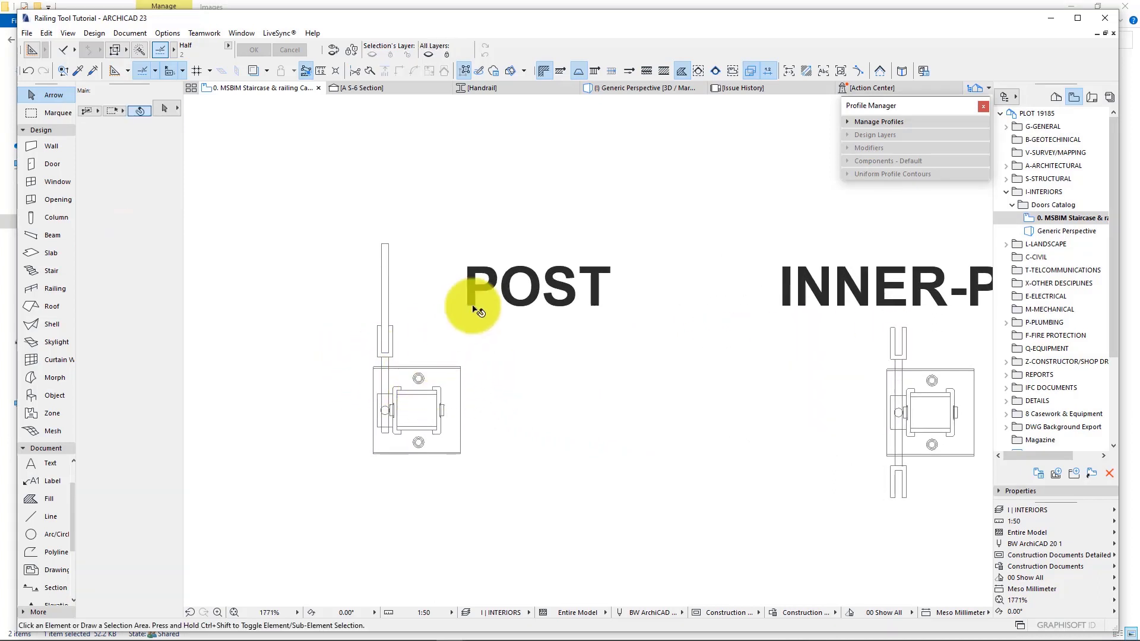
middle_drag(433, 367, 439, 376)
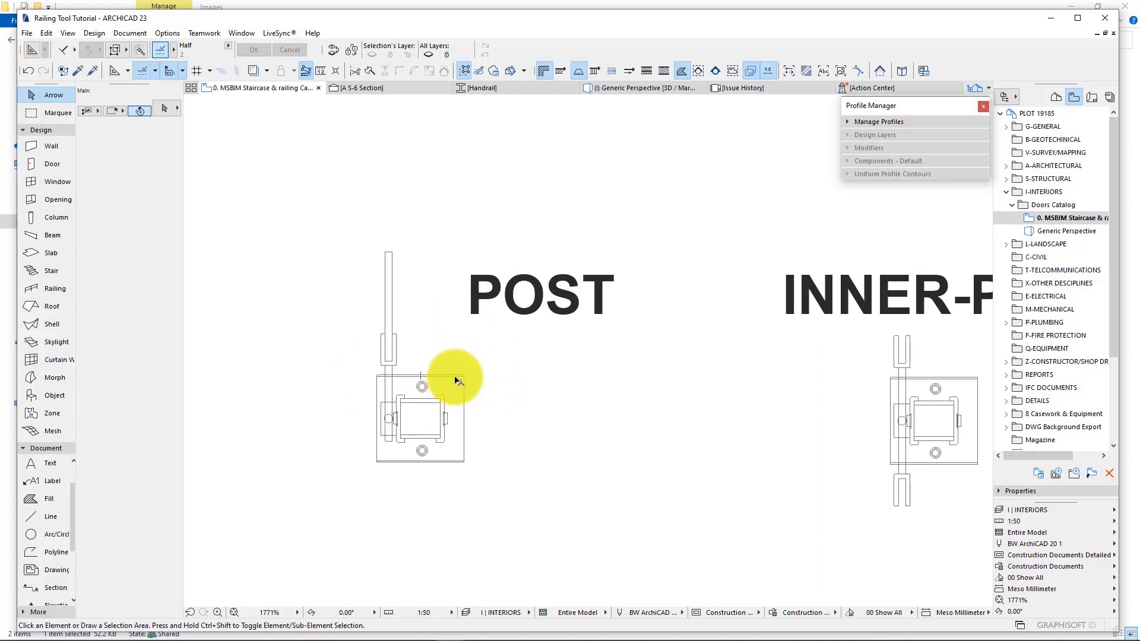
click(435, 399)
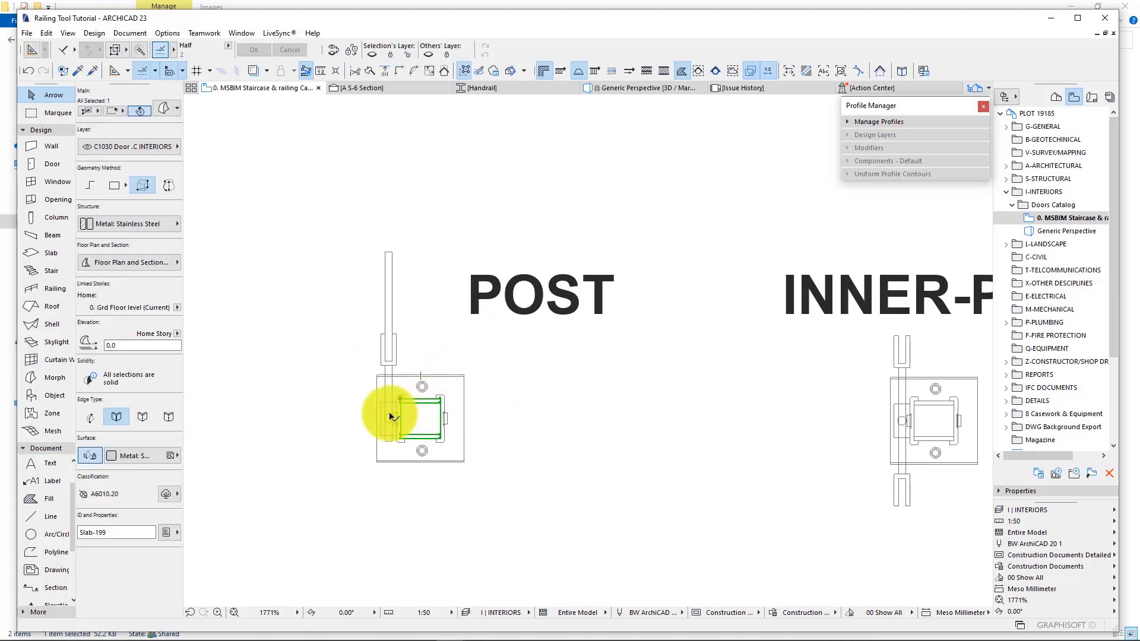
click(389, 417)
click(390, 438)
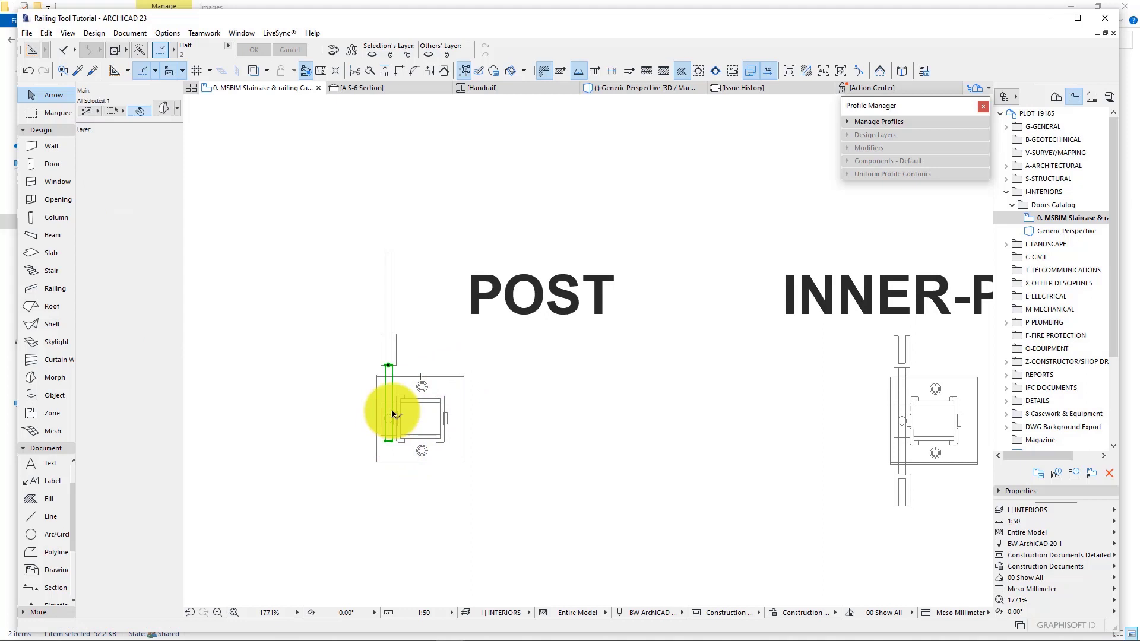
click(394, 336)
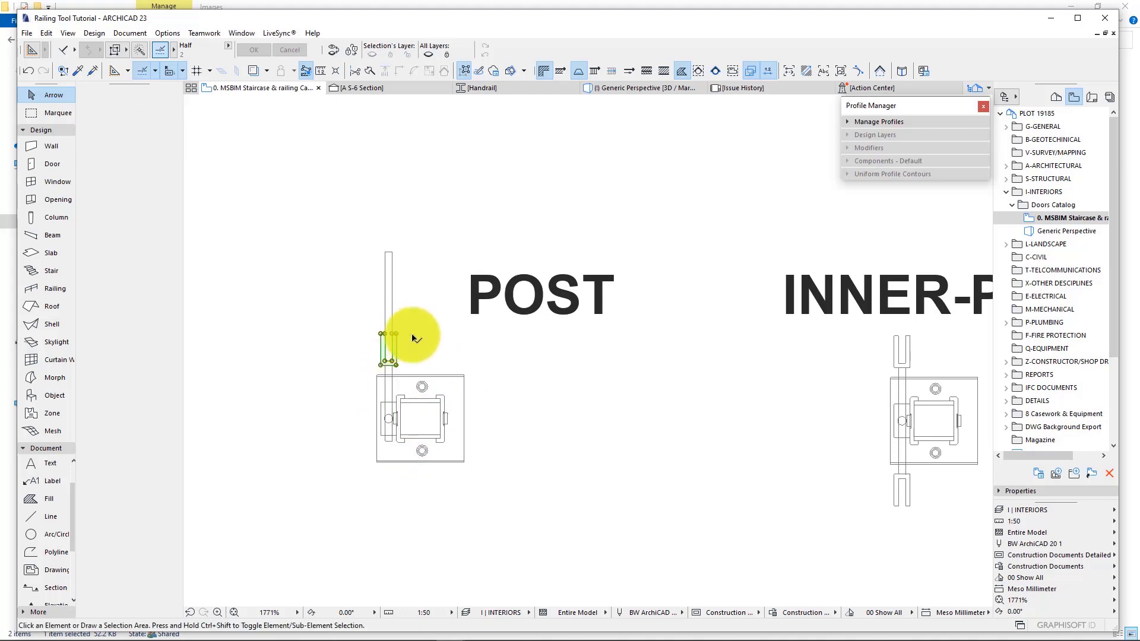
- Inspect the INNER-POST assembly in plan by selecting its upper and lower glass clamps, and compare it with the POST
middle_drag(686, 387, 446, 387)
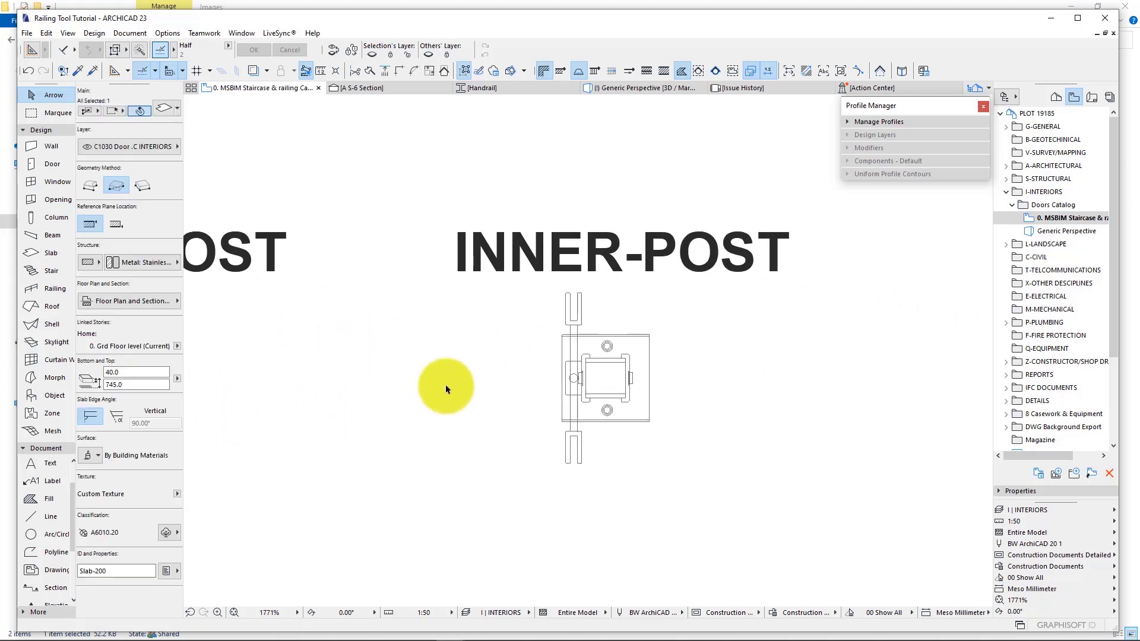
click(575, 304)
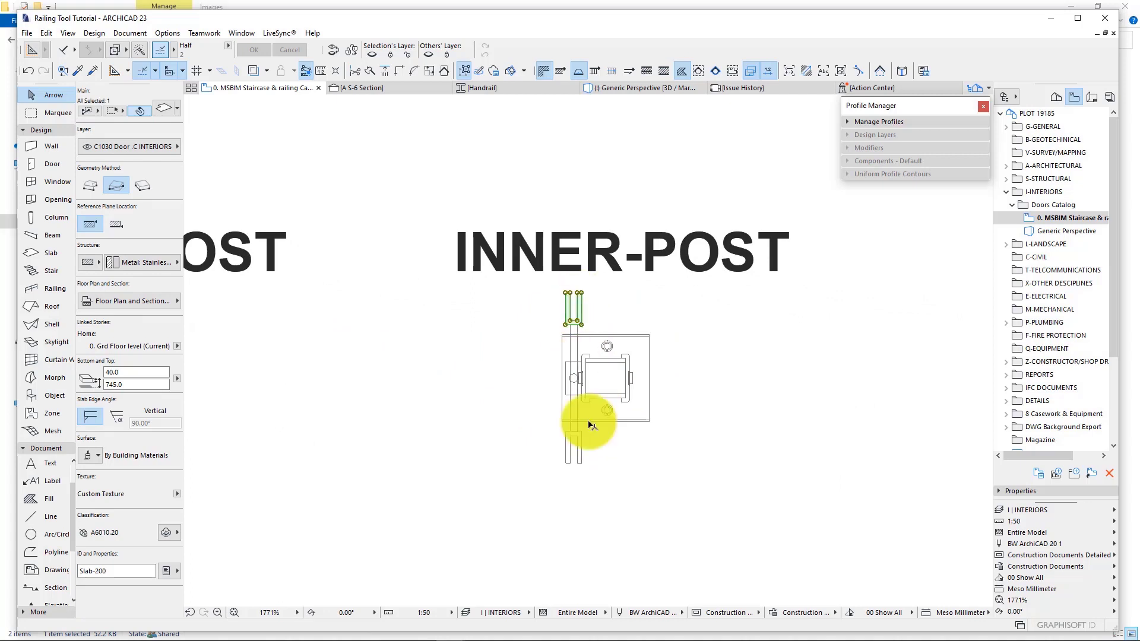
click(581, 455)
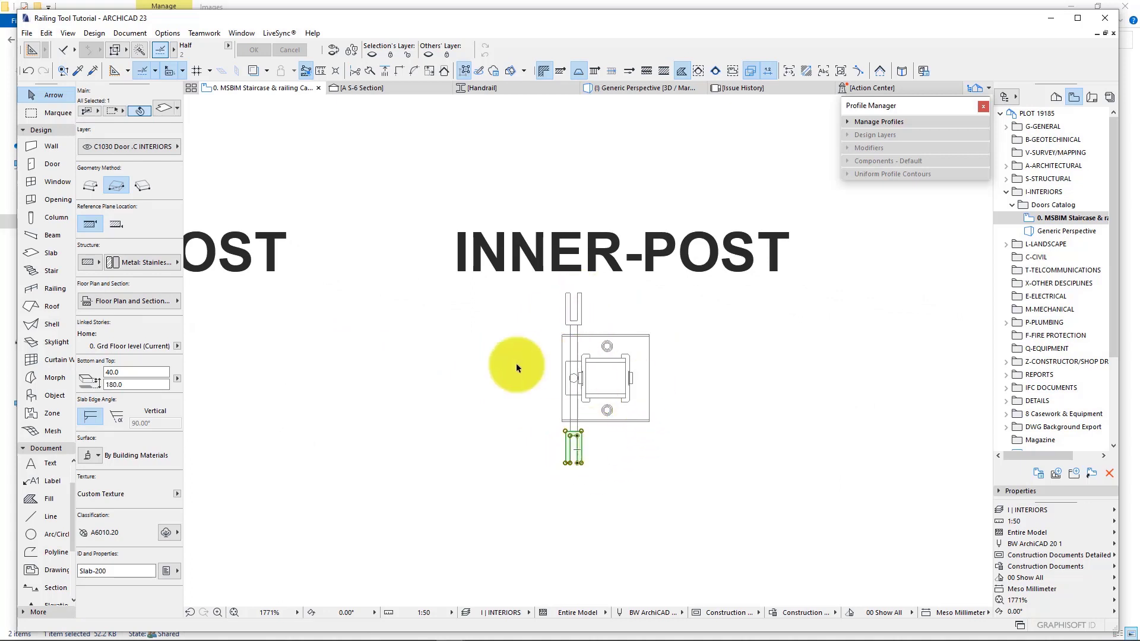
middle_drag(404, 376, 558, 399)
middle_drag(458, 376, 502, 382)
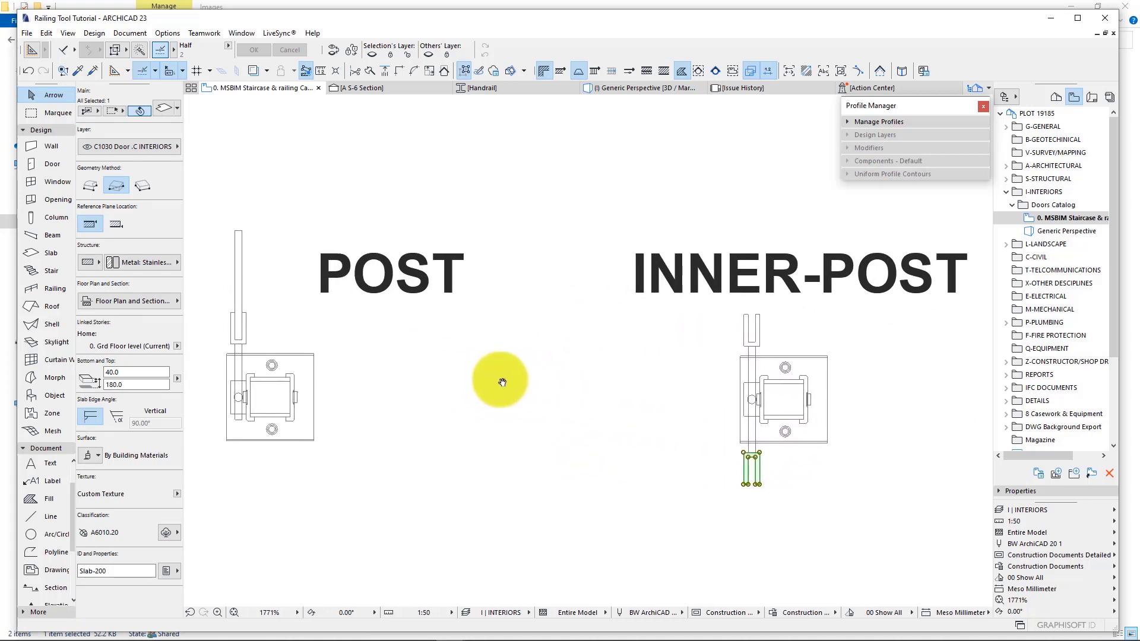
- Open the Handrail profile for editing from the Profile Manager and select its circular fill
click(876, 124)
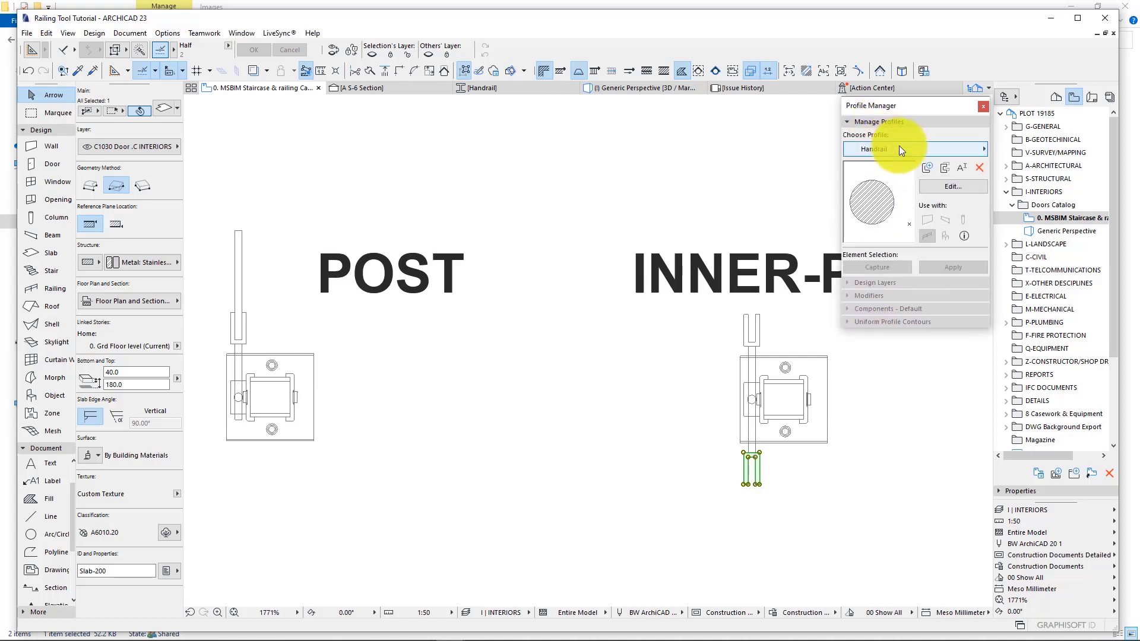
click(953, 186)
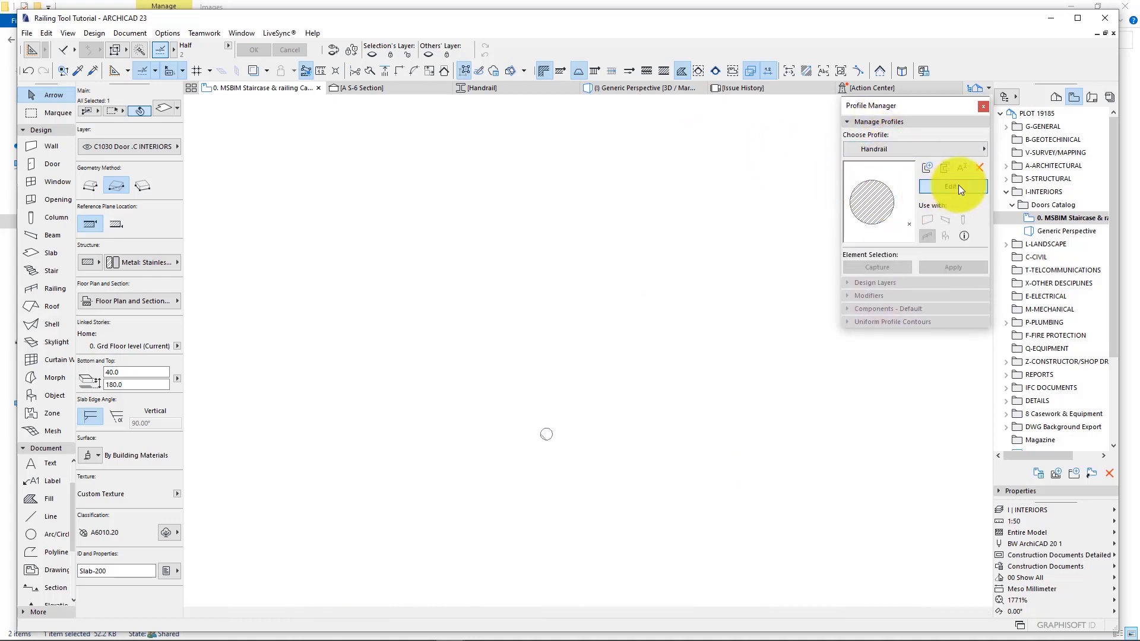
scroll(546, 441, up, 1)
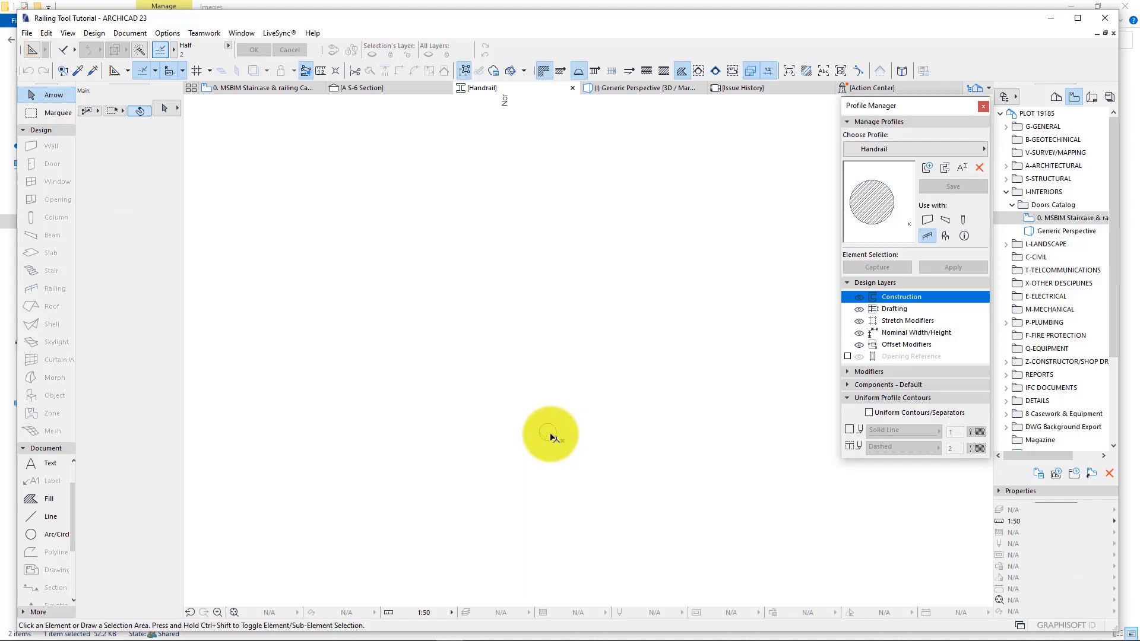
scroll(550, 438, up, 2)
click(536, 422)
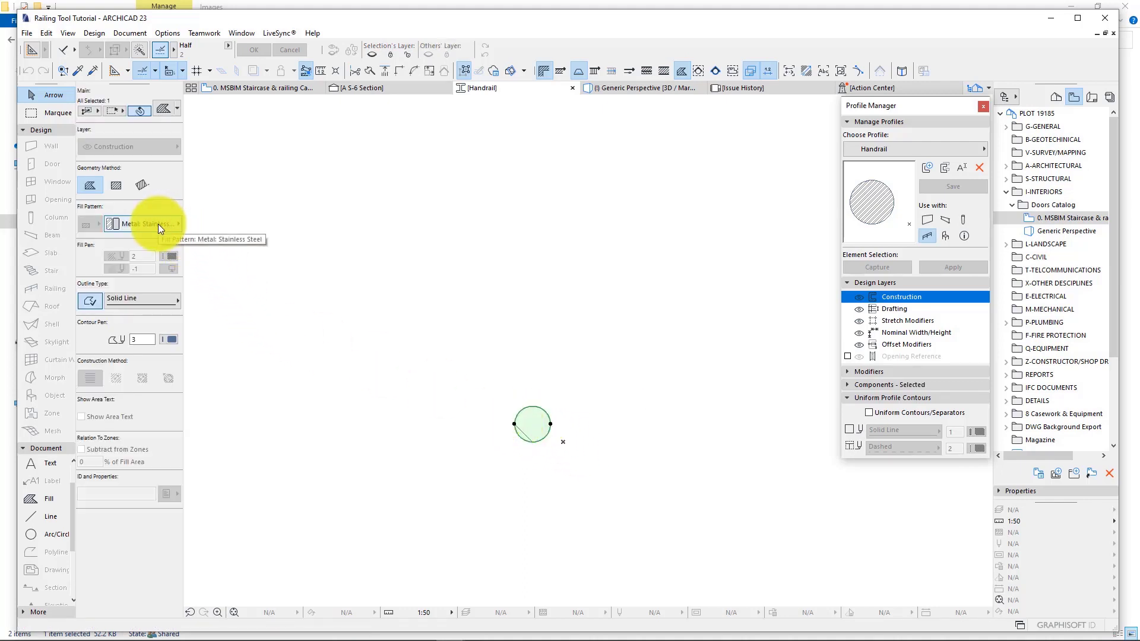
- Measure the horizontal offset from the profile origin to the handrail circle's lowest point, and check that the profile is available for railings
scroll(530, 362, down, 1)
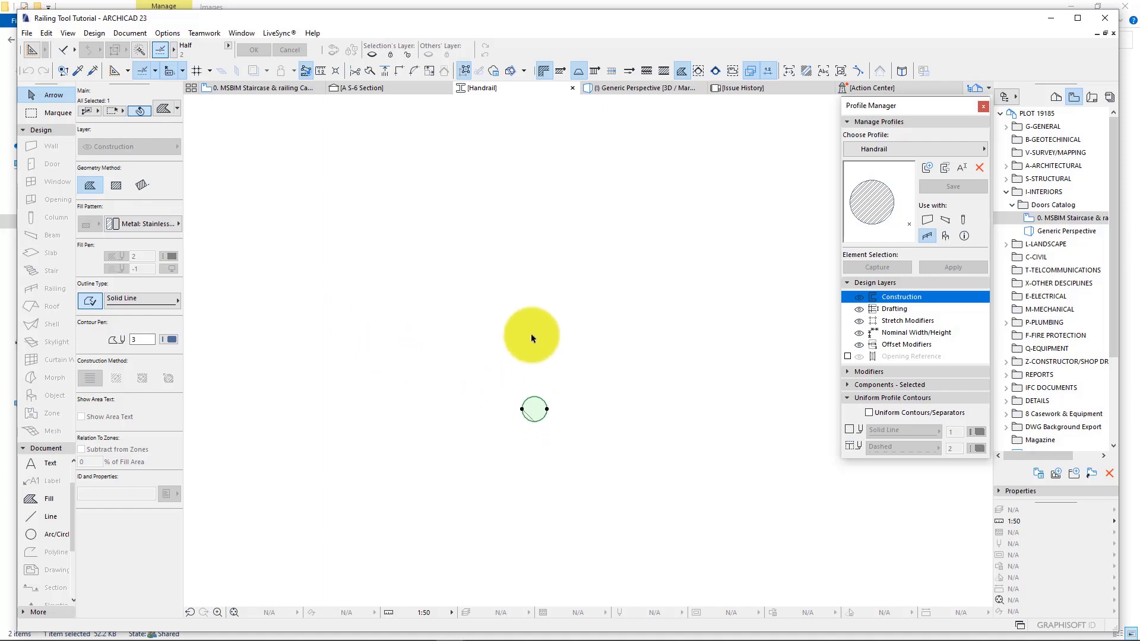
middle_drag(531, 338, 536, 381)
middle_drag(530, 293, 528, 313)
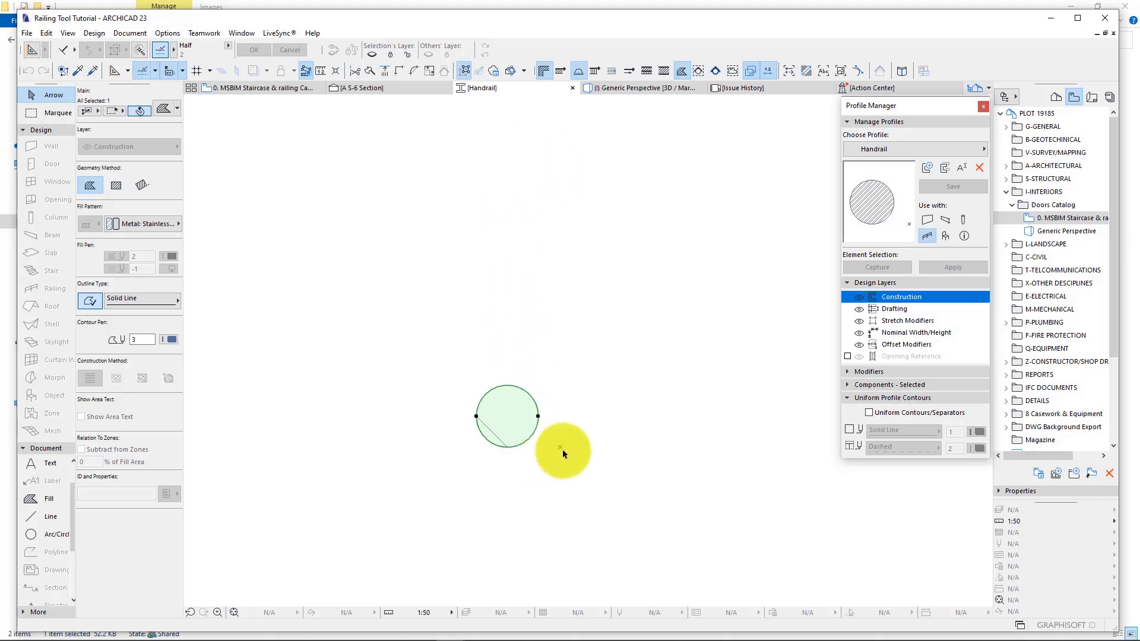
key(m)
click(559, 446)
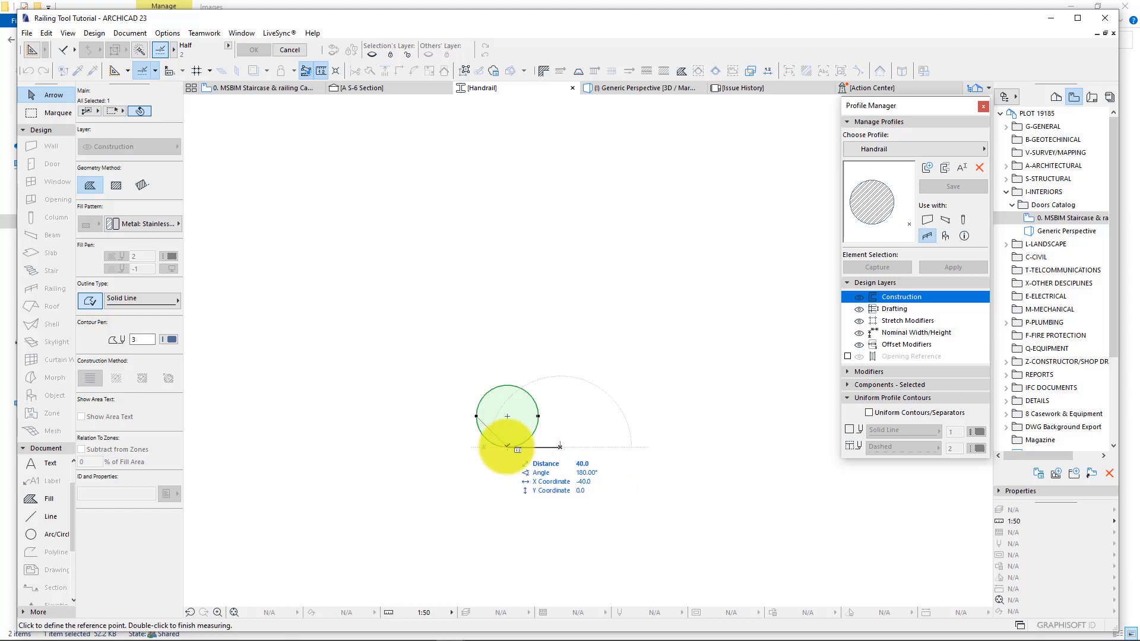
key(Escape)
scroll(641, 376, down, 2)
middle_drag(624, 348, 644, 336)
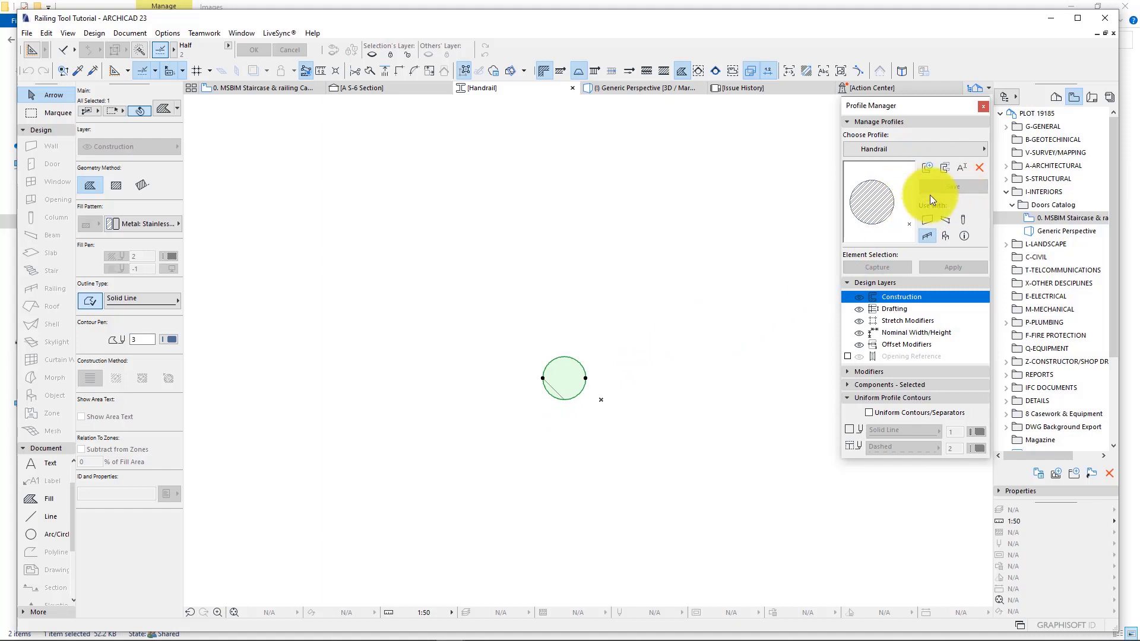
click(927, 236)
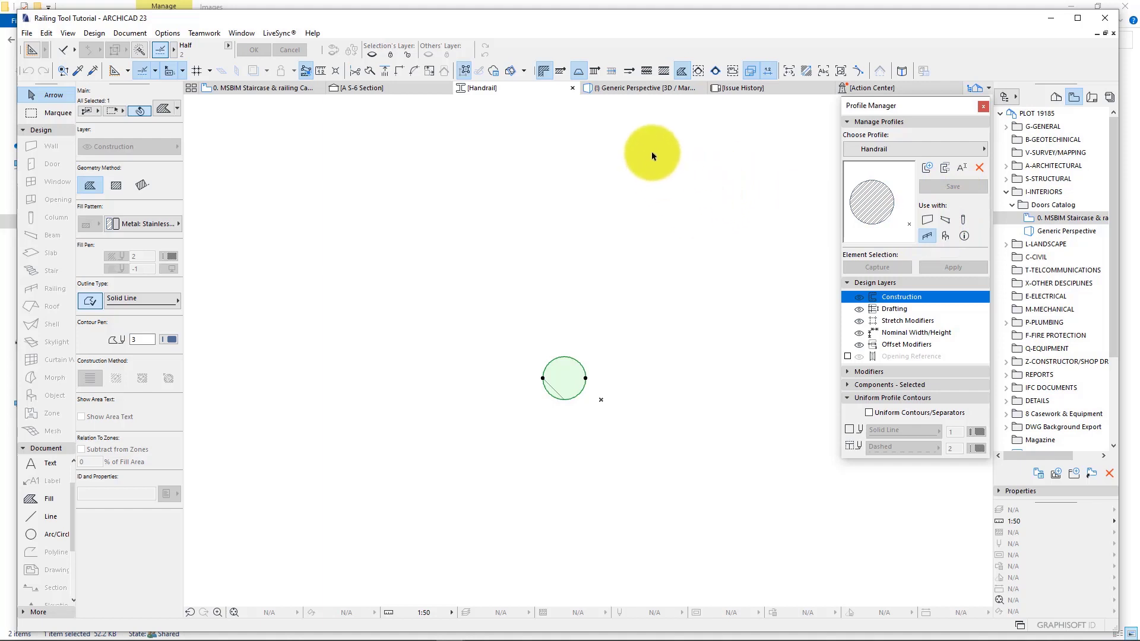
- Open the saved Generic Perspective 3D view of both posts, collapse the profile management section and orbit to the glass side
click(626, 88)
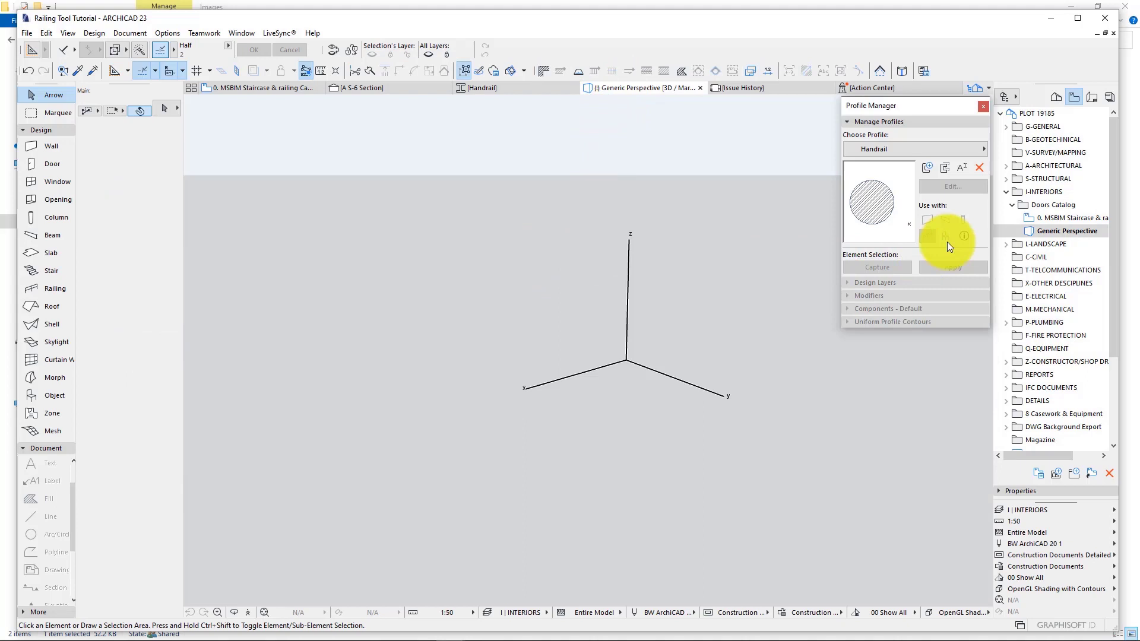
double_click(1043, 234)
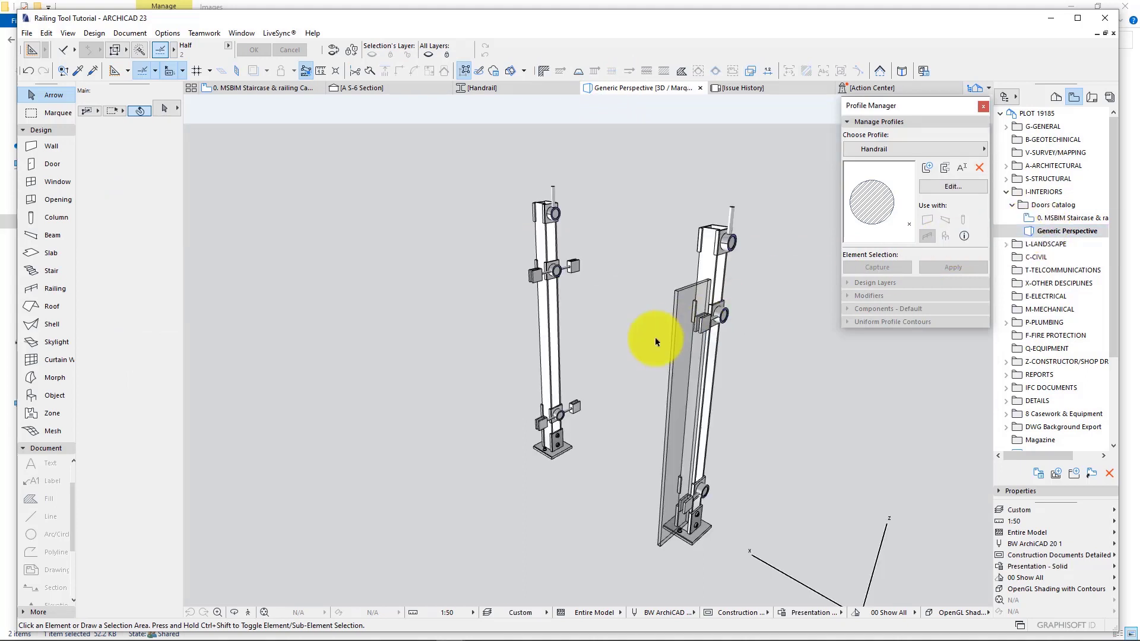
shift+middle_drag(655, 341, 737, 270)
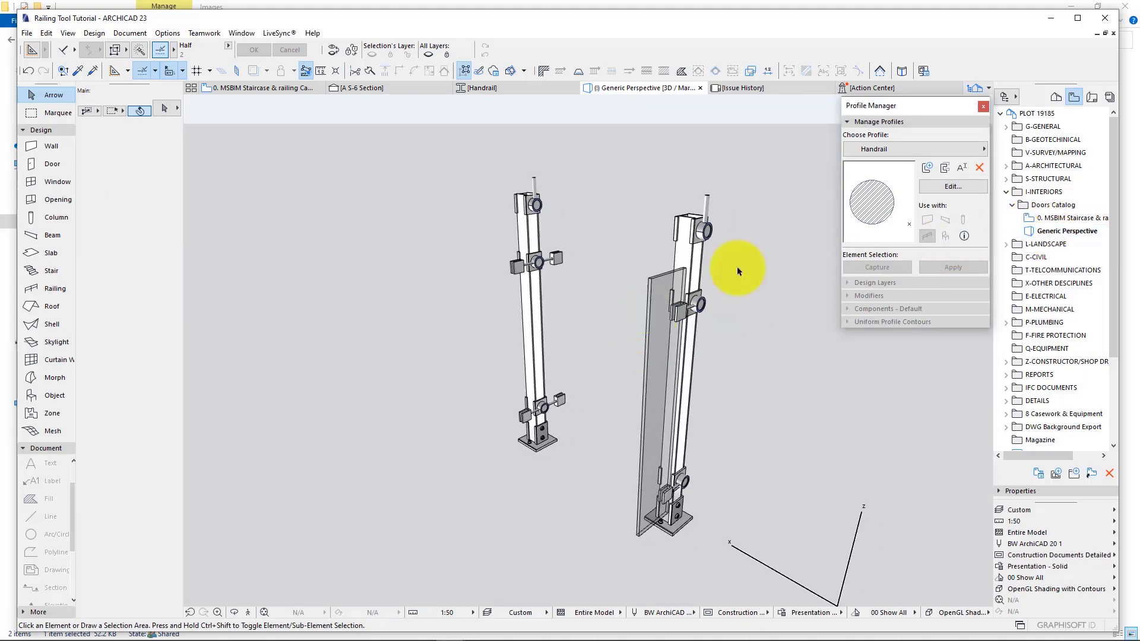
click(870, 122)
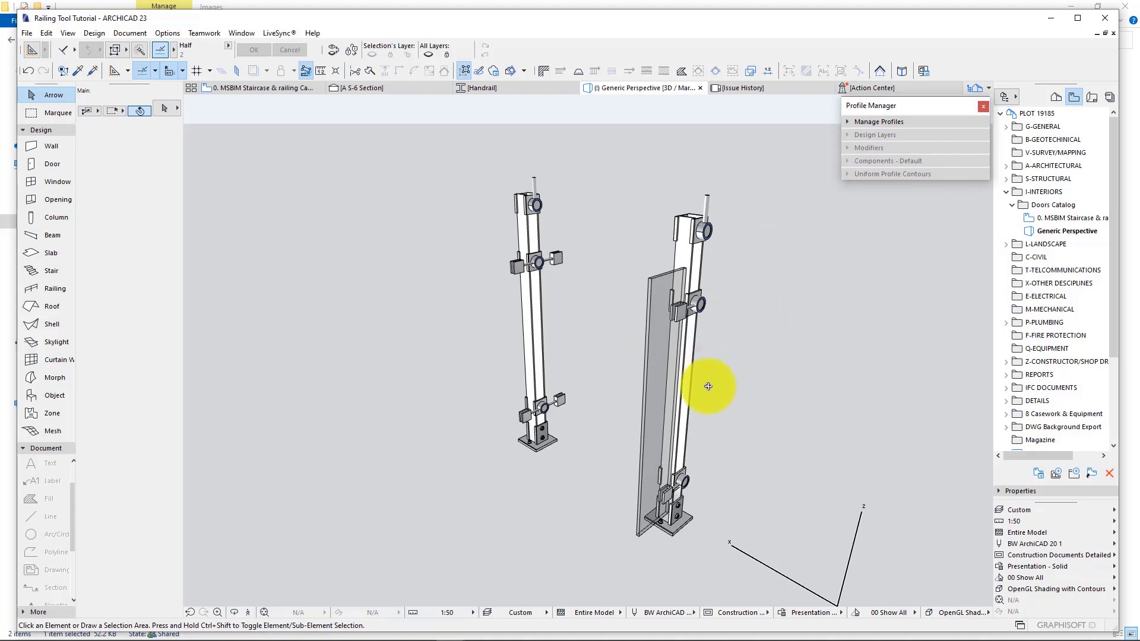
shift+middle_drag(686, 420, 531, 370)
- Inspect the end post in 3D by selecting its glass panel, lower clamp, base bracket and column one after another
click(509, 360)
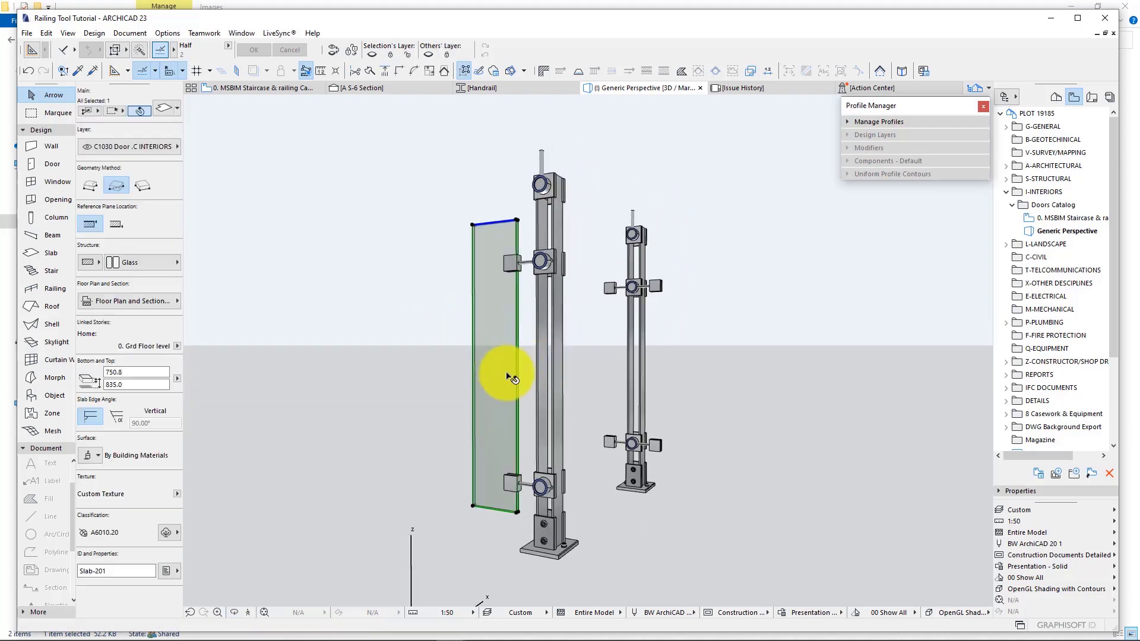
key(Escape)
click(514, 482)
click(534, 526)
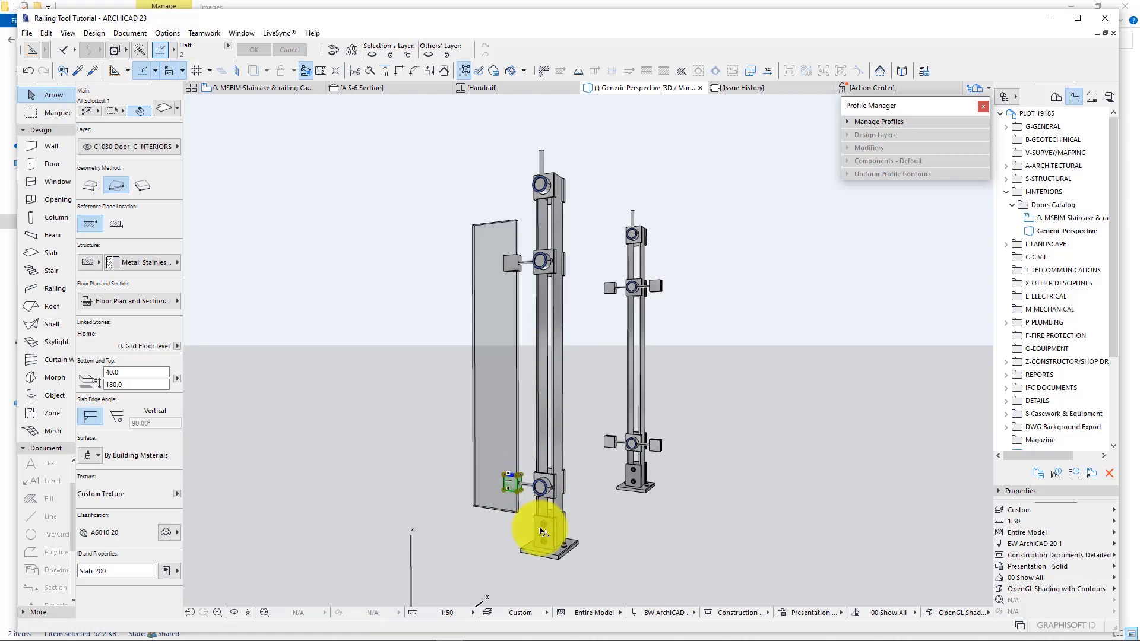
key(Escape)
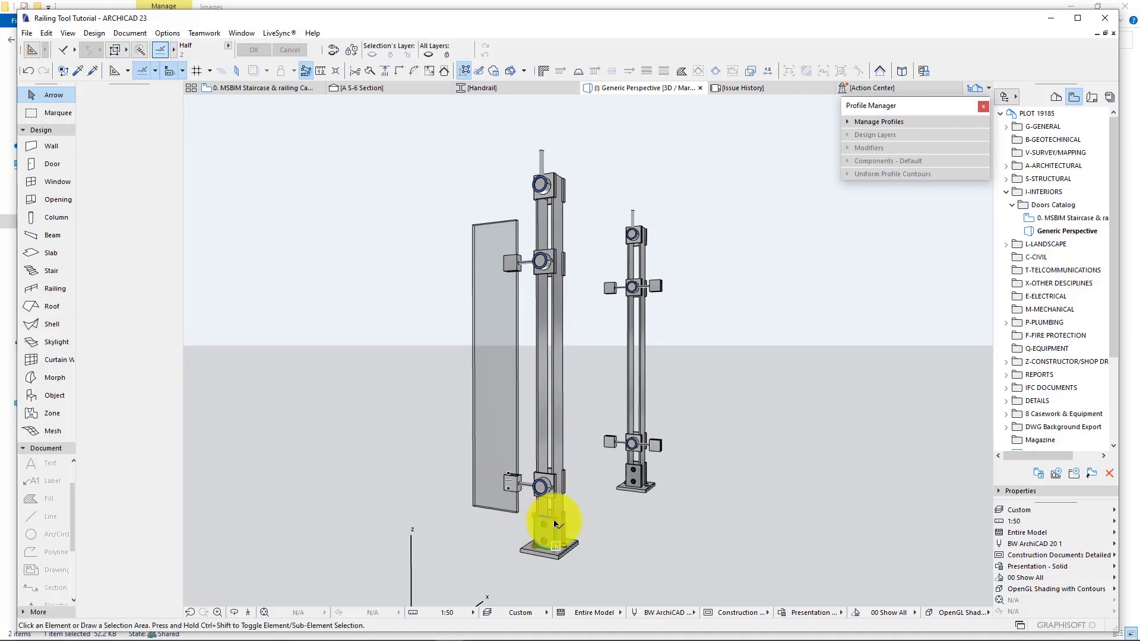
click(545, 521)
key(Escape)
click(557, 327)
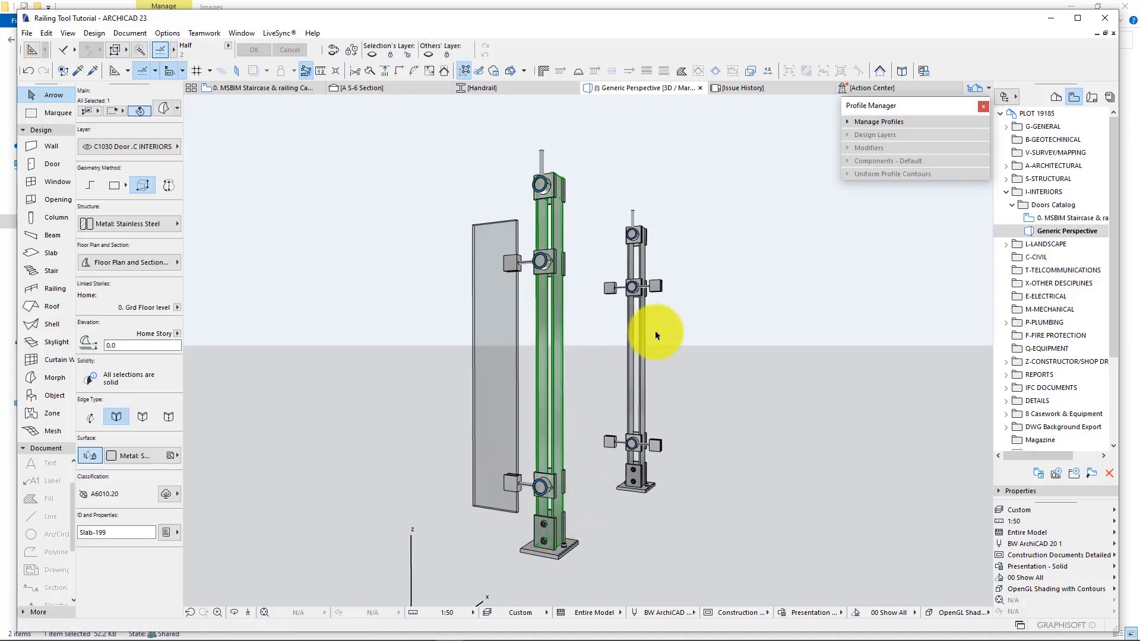
key(Escape)
- Inspect the inner post's lower glass clamps up close, and select the handrail support rod on top of the end post
shift+middle_drag(769, 348, 700, 382)
scroll(593, 400, up, 5)
scroll(626, 410, up, 3)
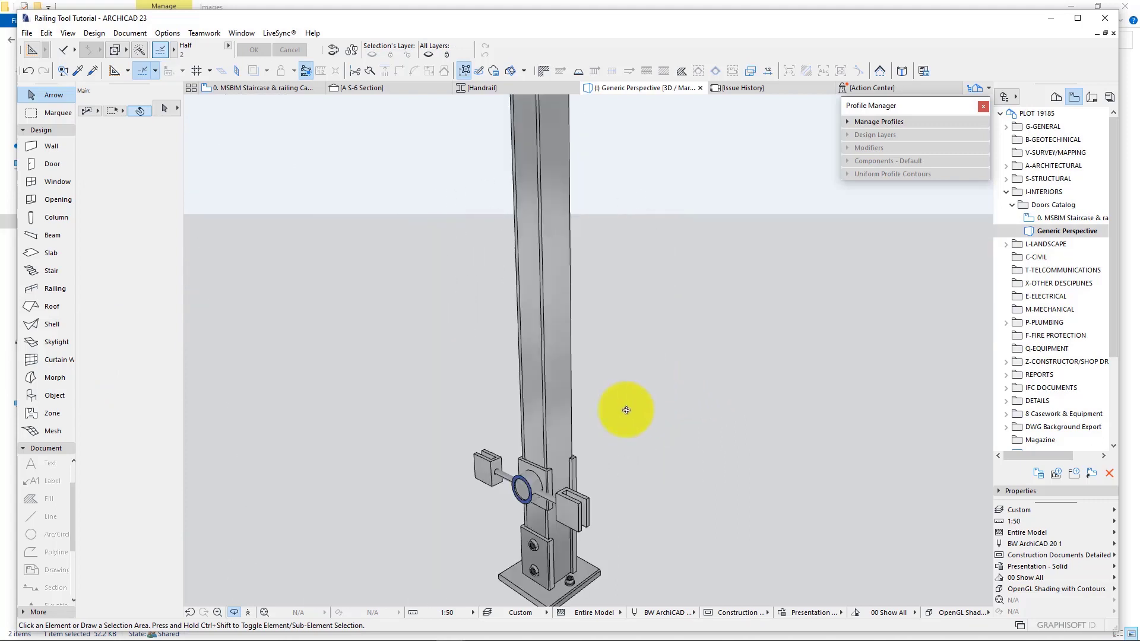
shift+middle_drag(620, 407, 655, 421)
scroll(656, 422, down, 2)
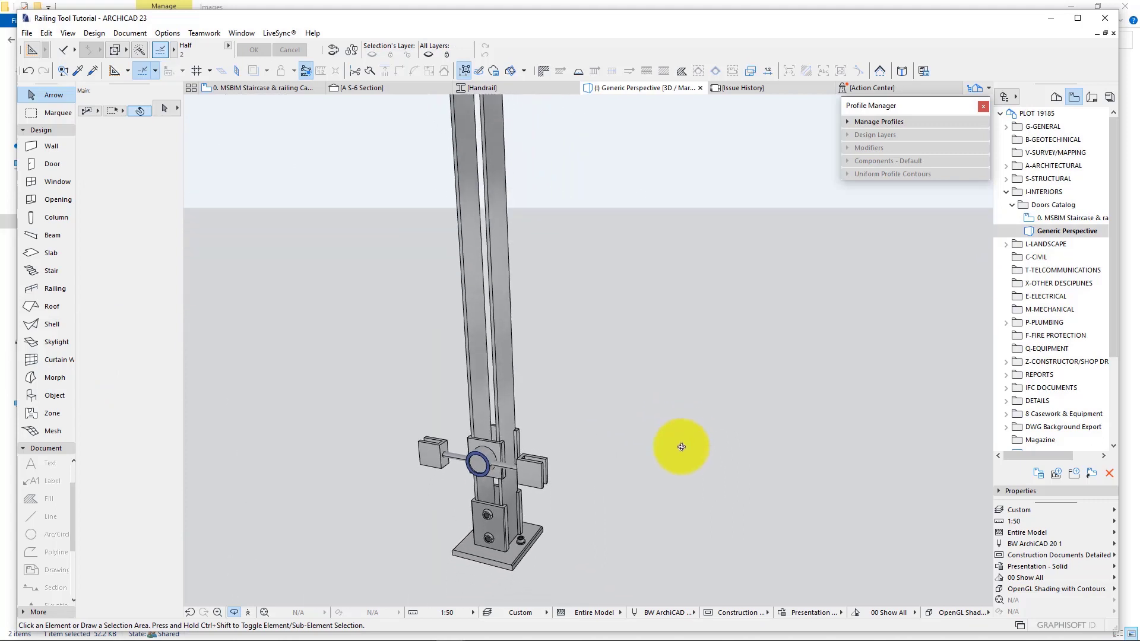
click(528, 475)
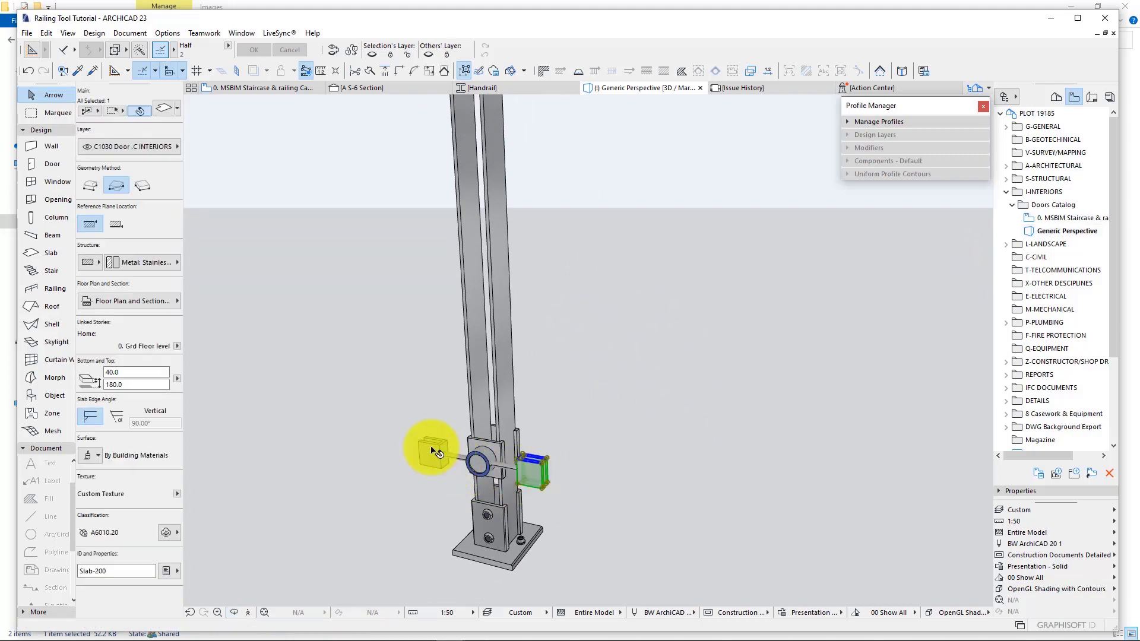
scroll(546, 453, down, 4)
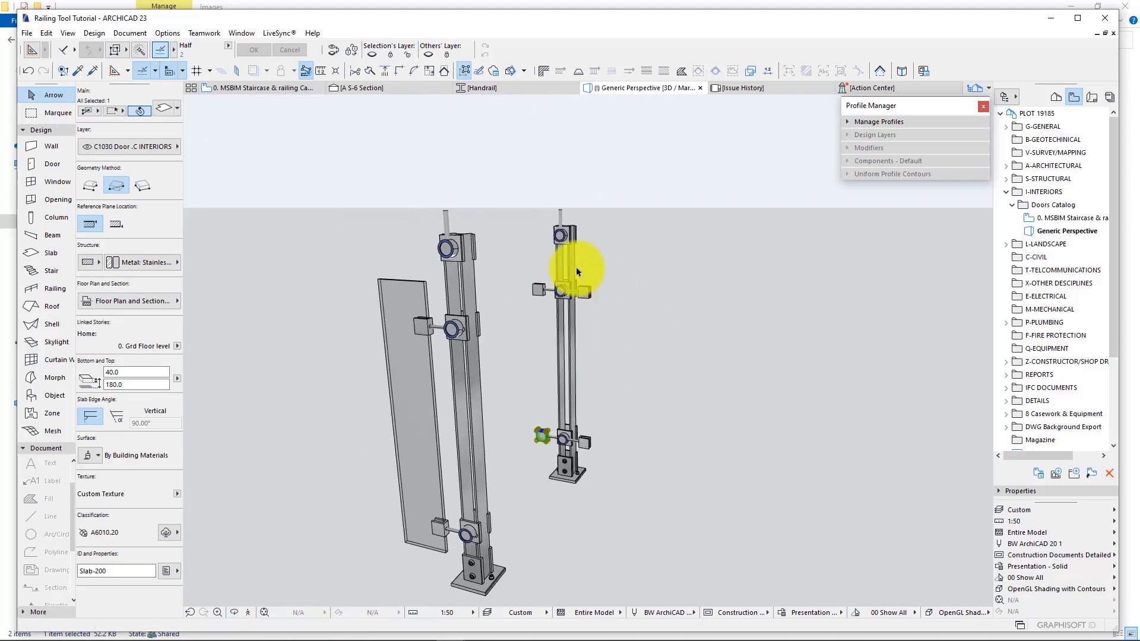
click(450, 219)
click(449, 214)
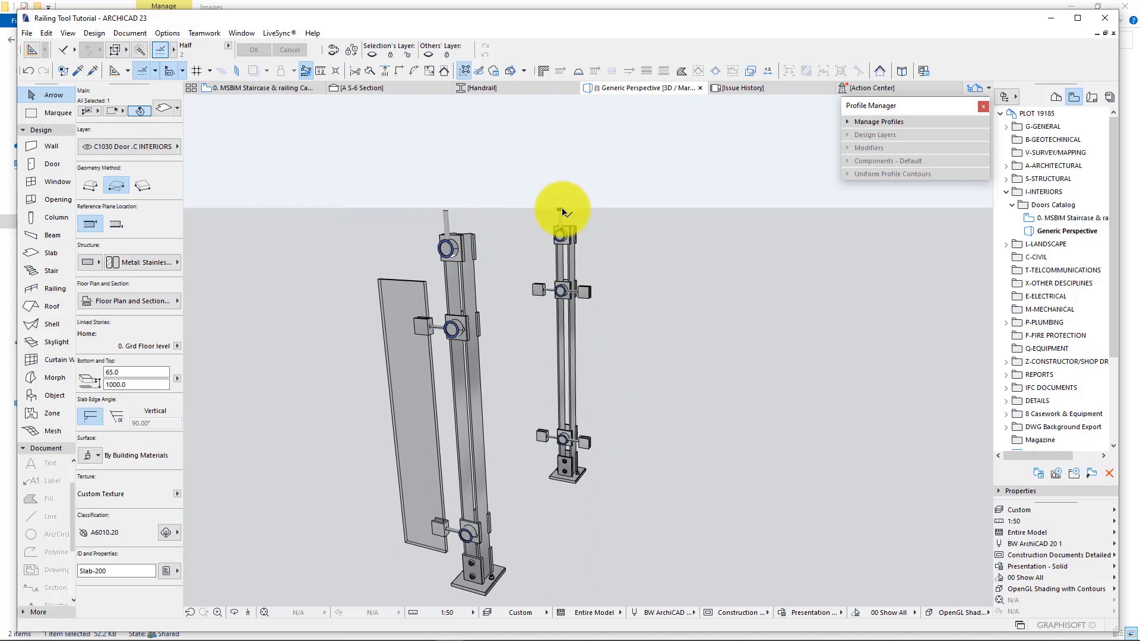
- Return to the floor plan with the POST and INNER-POST, and clear the selection of the inner post's lower glass clamp
middle_drag(631, 272, 698, 272)
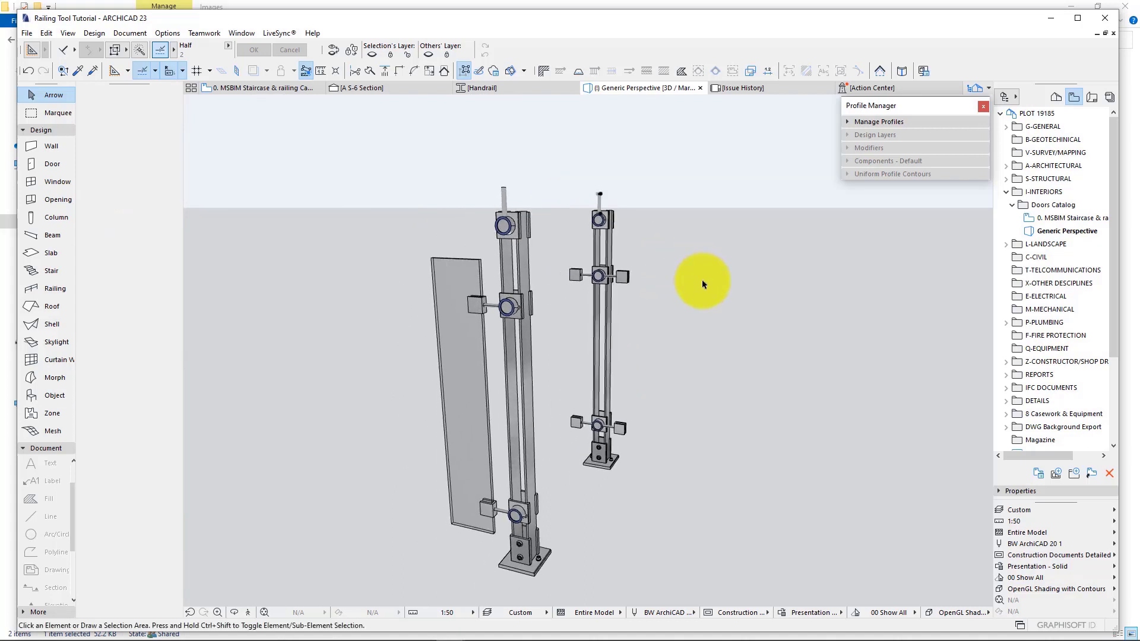
click(268, 88)
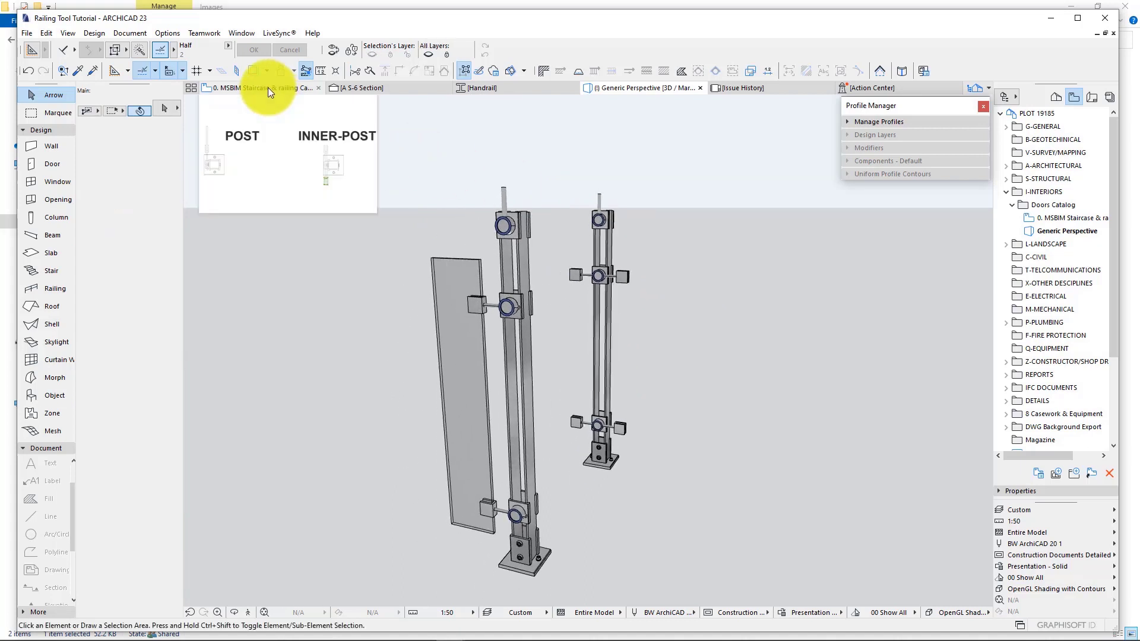
scroll(547, 286, down, 5)
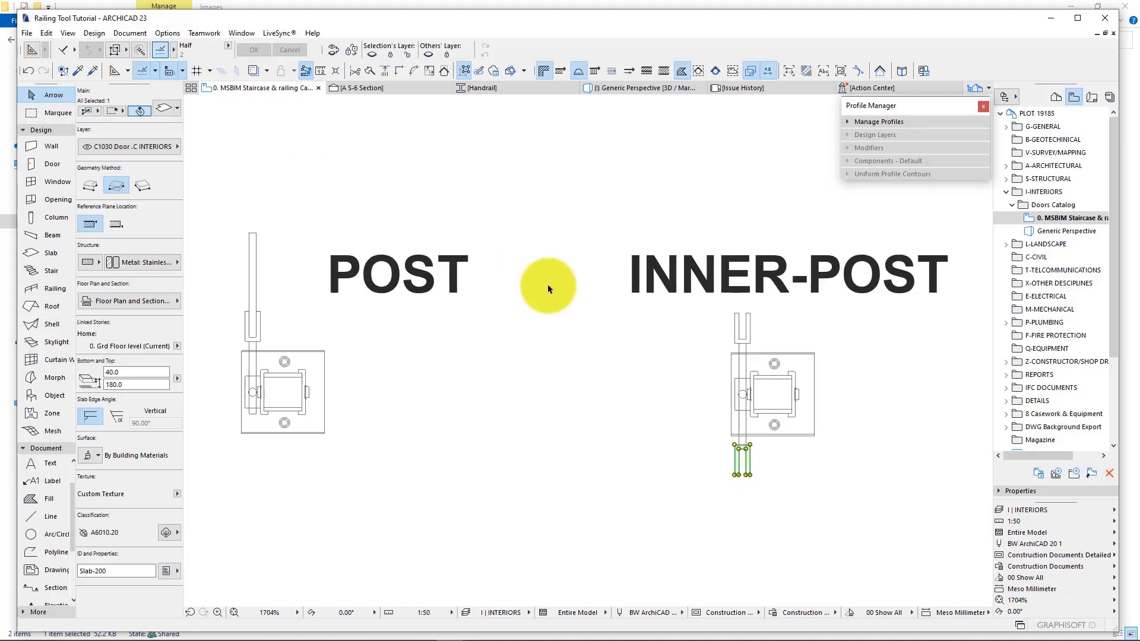
click(768, 427)
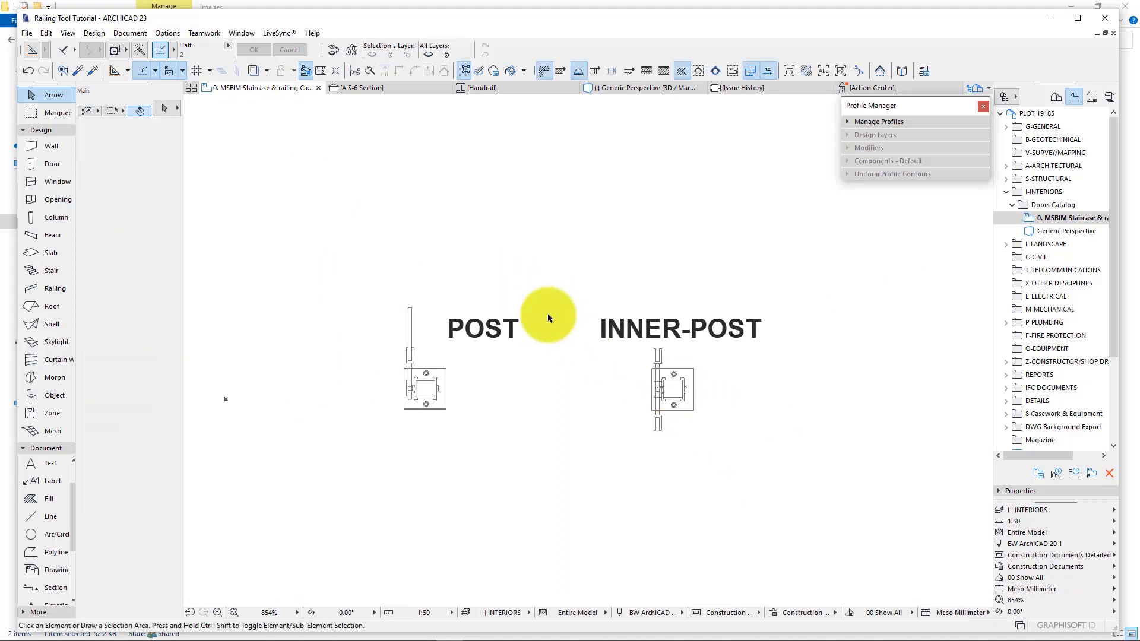
middle_drag(546, 308, 549, 345)
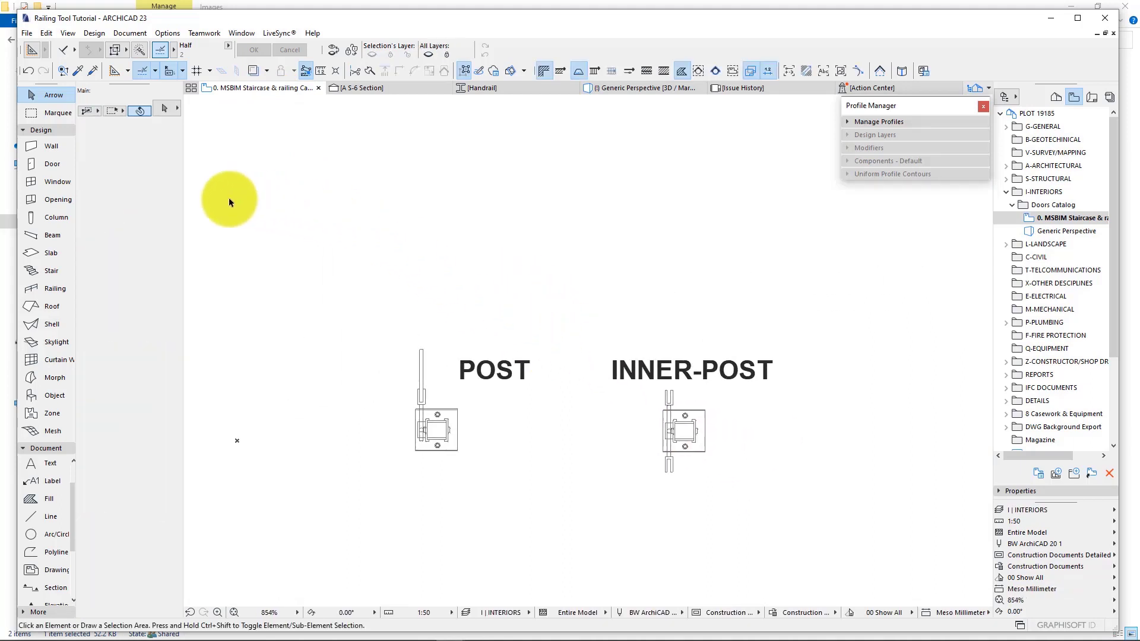
- Activate the Railing tool and load the Frameless Glass Railing favorite as its default settings
click(59, 288)
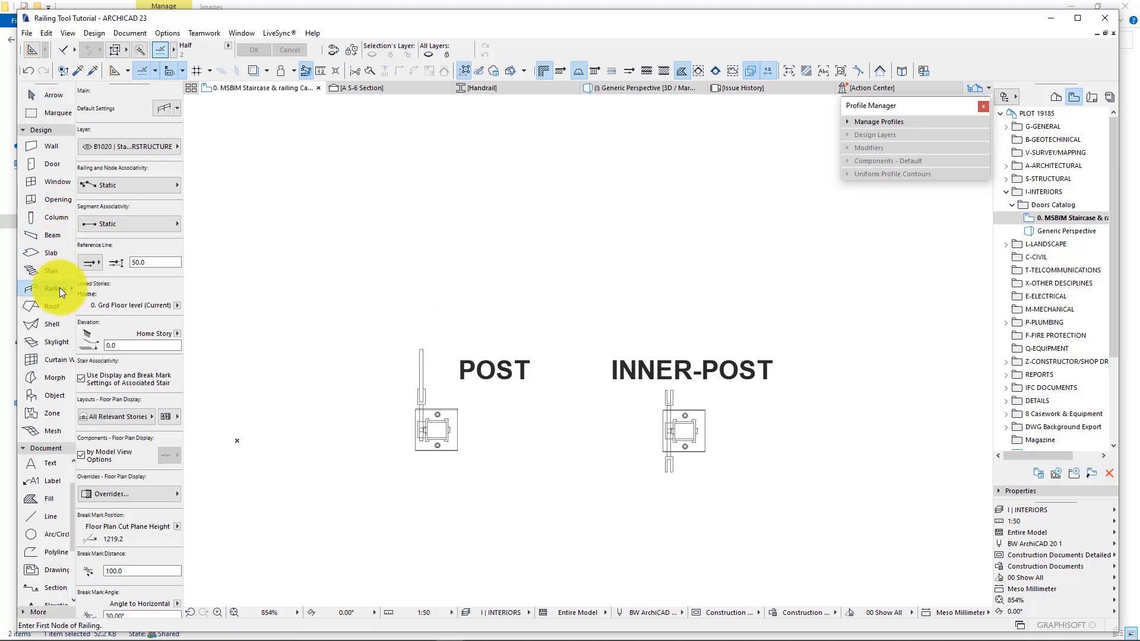
click(178, 104)
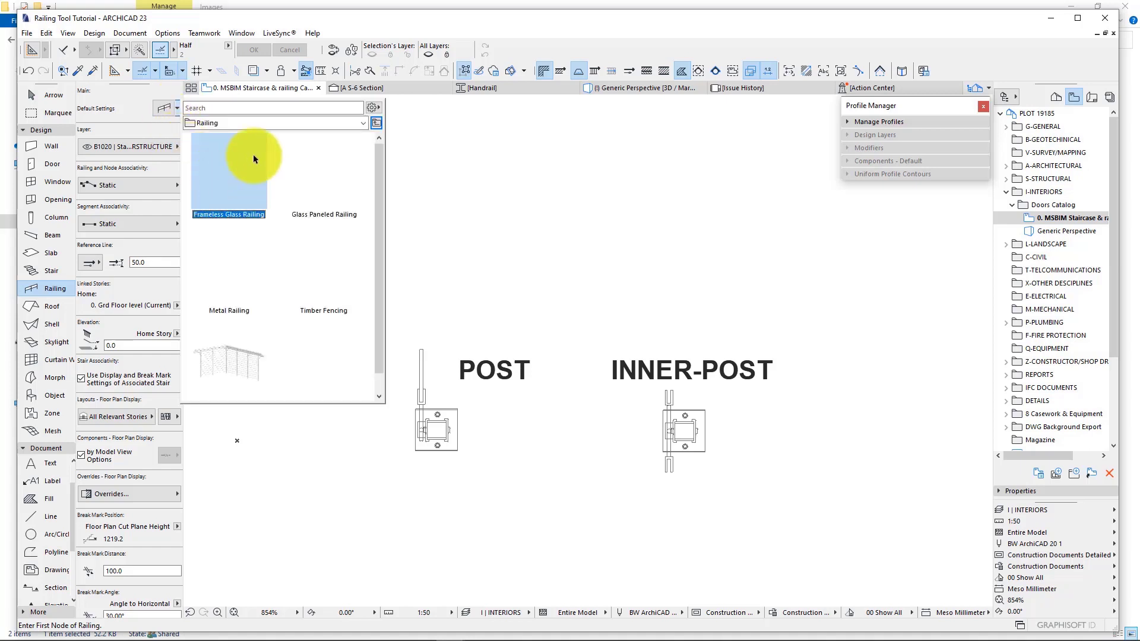
double_click(226, 176)
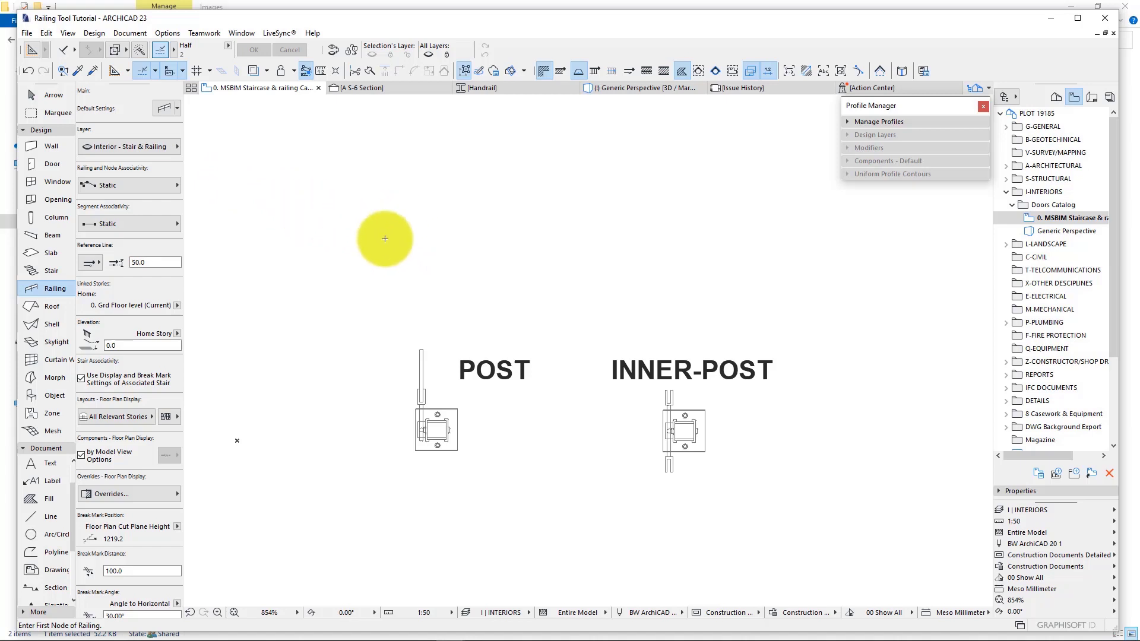
- Try to start the railing above the posts, and assign its hidden default layer to B1020 | Stair-Concrete .B10 SUPERSTRUCTURE
scroll(385, 277, down, 1)
middle_drag(384, 276, 379, 310)
click(296, 248)
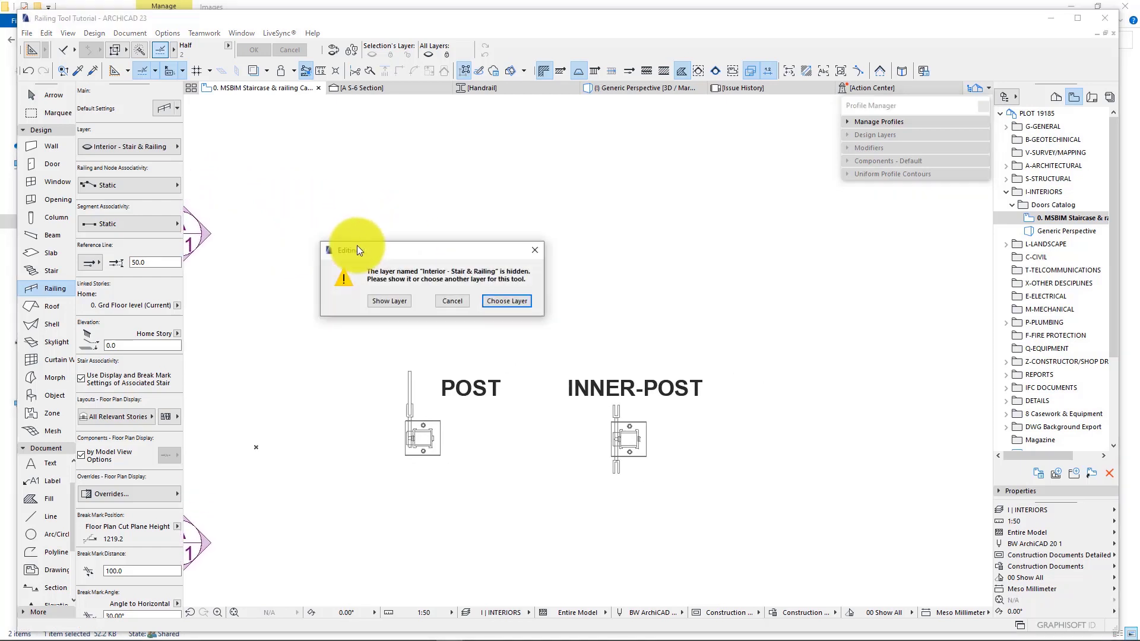
click(493, 302)
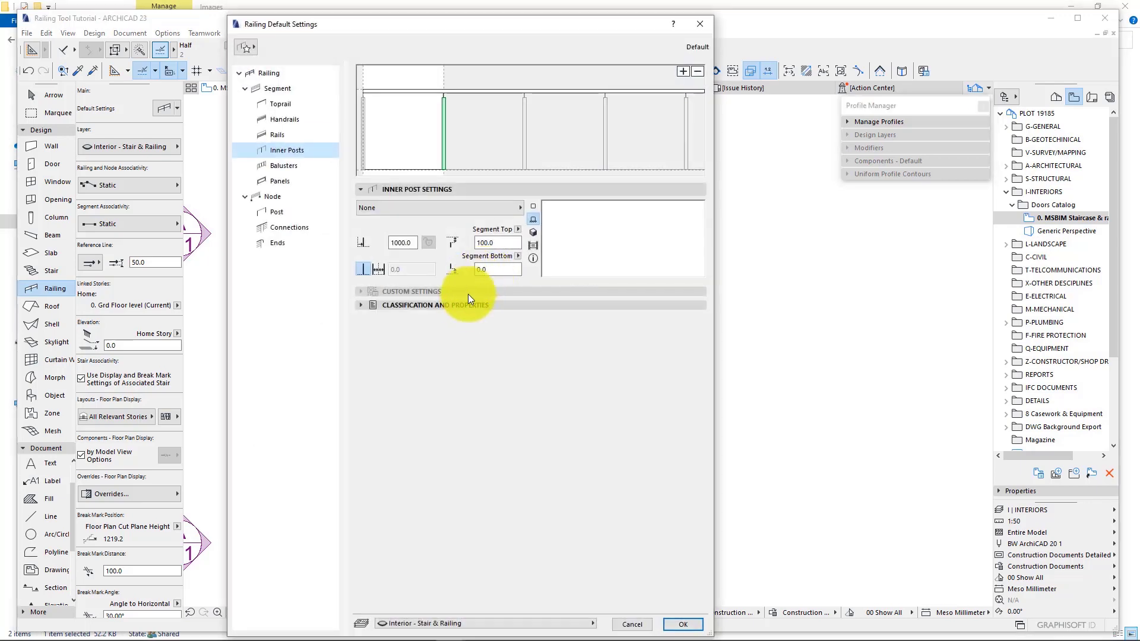
click(508, 622)
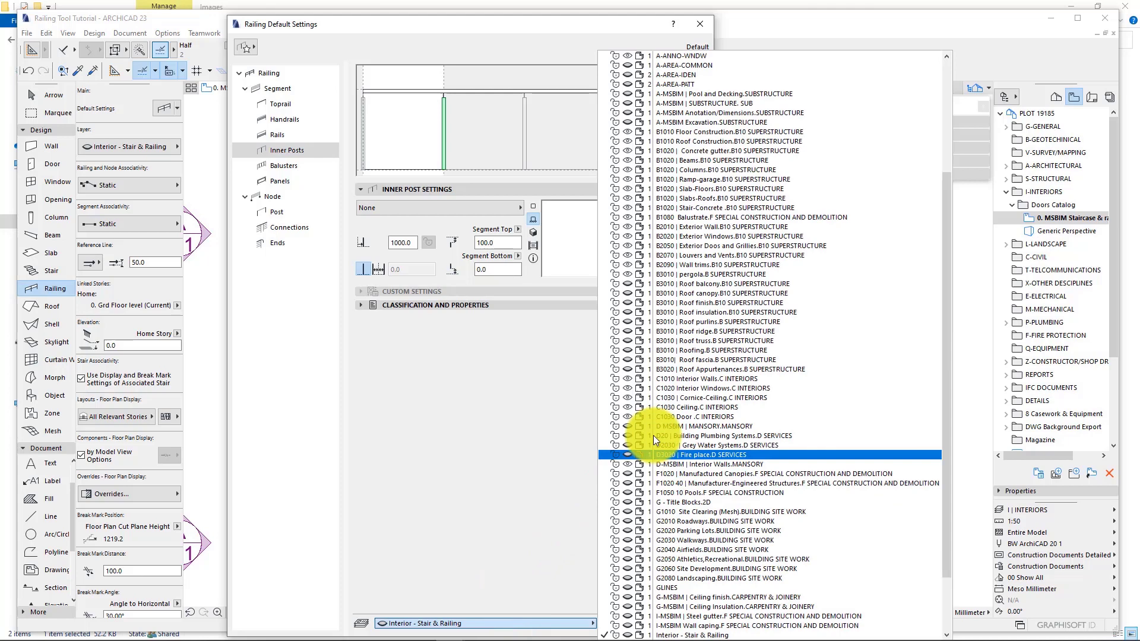
click(738, 208)
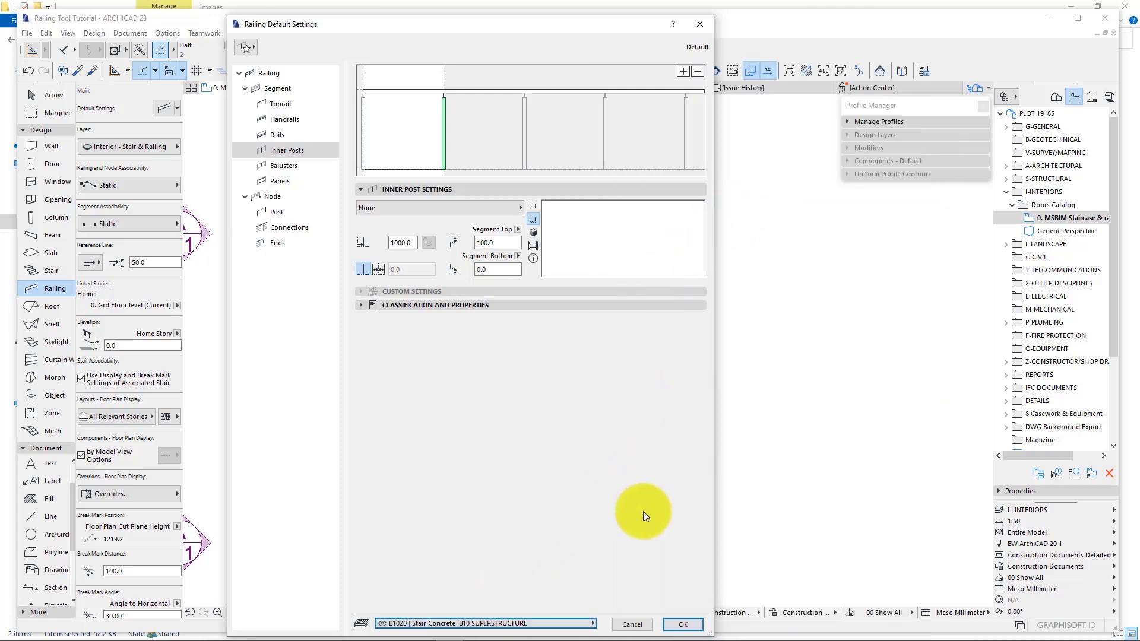
click(680, 624)
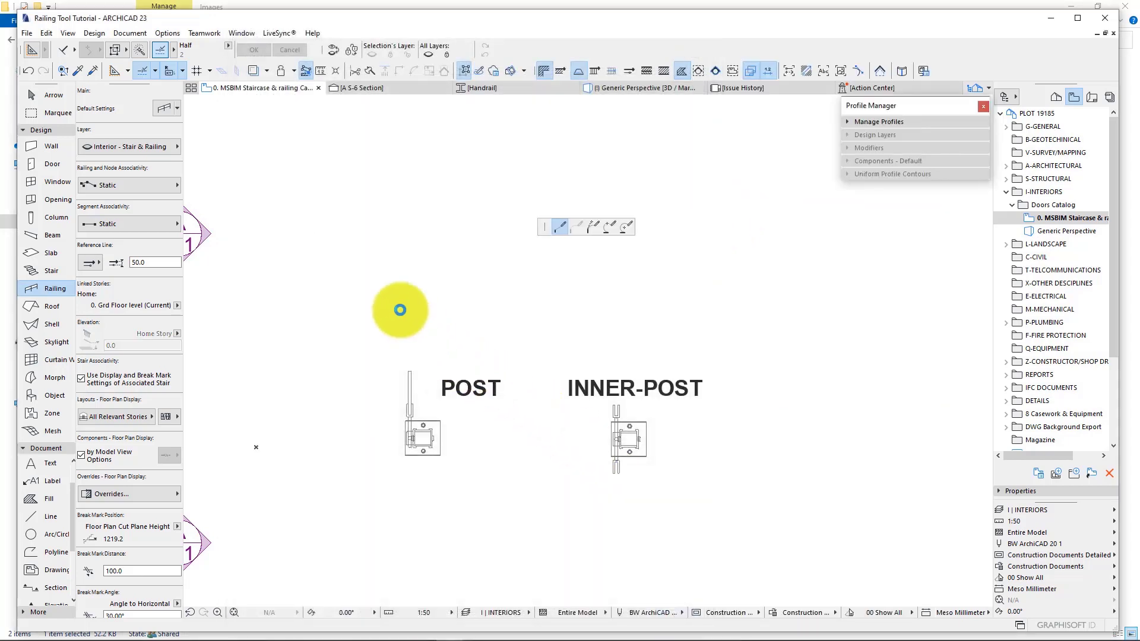
- Draw a straight horizontal single-segment railing in plan above the POST and INNER-POST labels
click(297, 248)
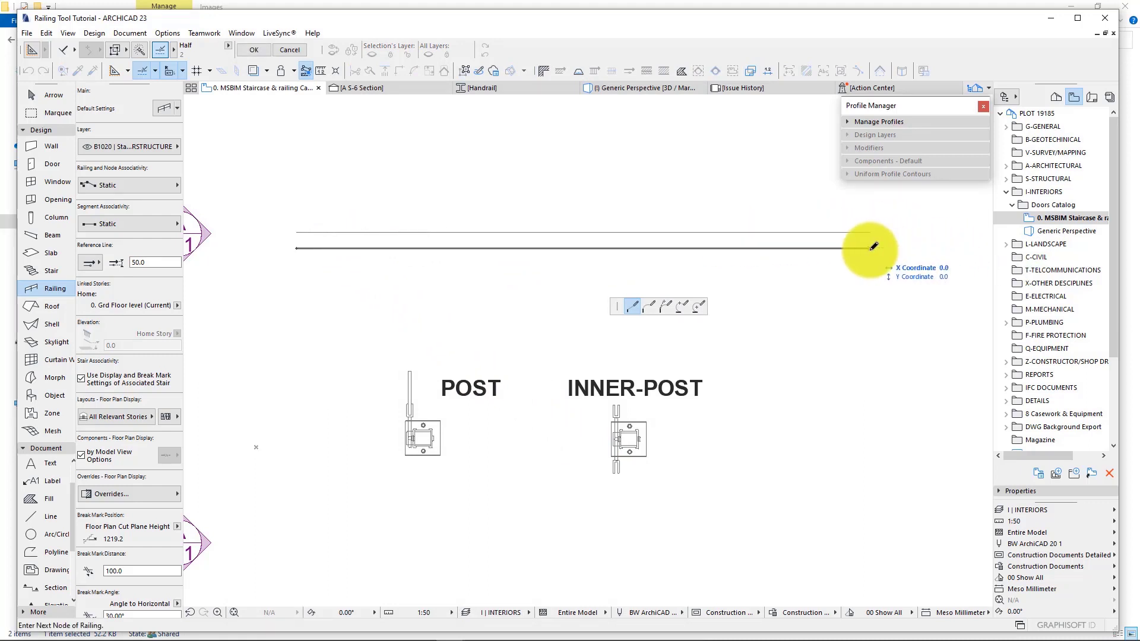
double_click(872, 246)
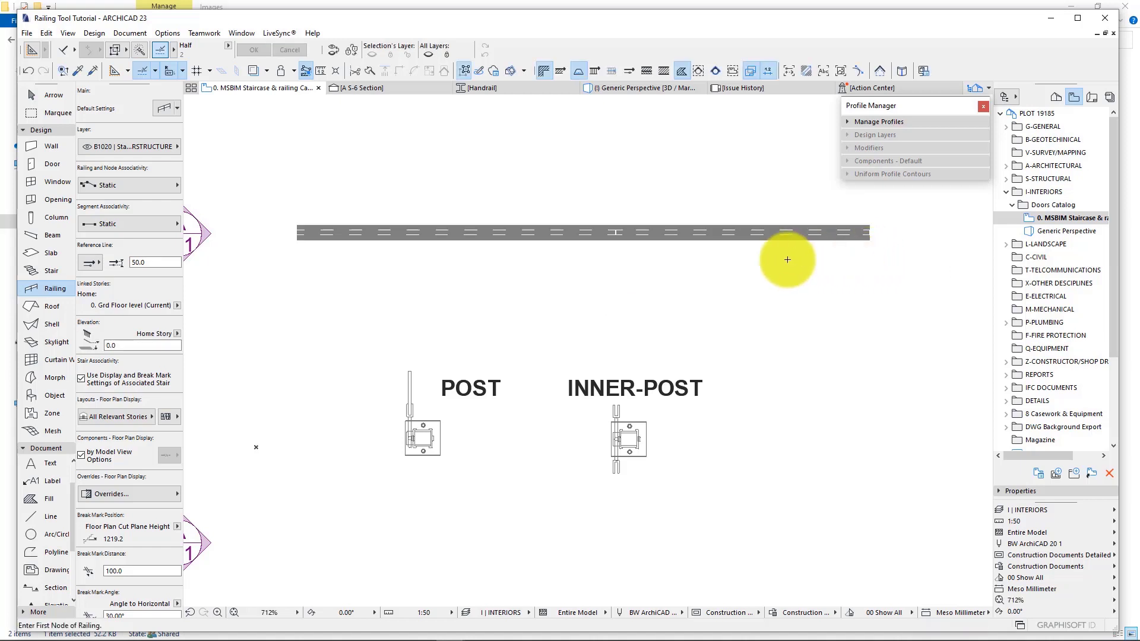
scroll(597, 265, down, 3)
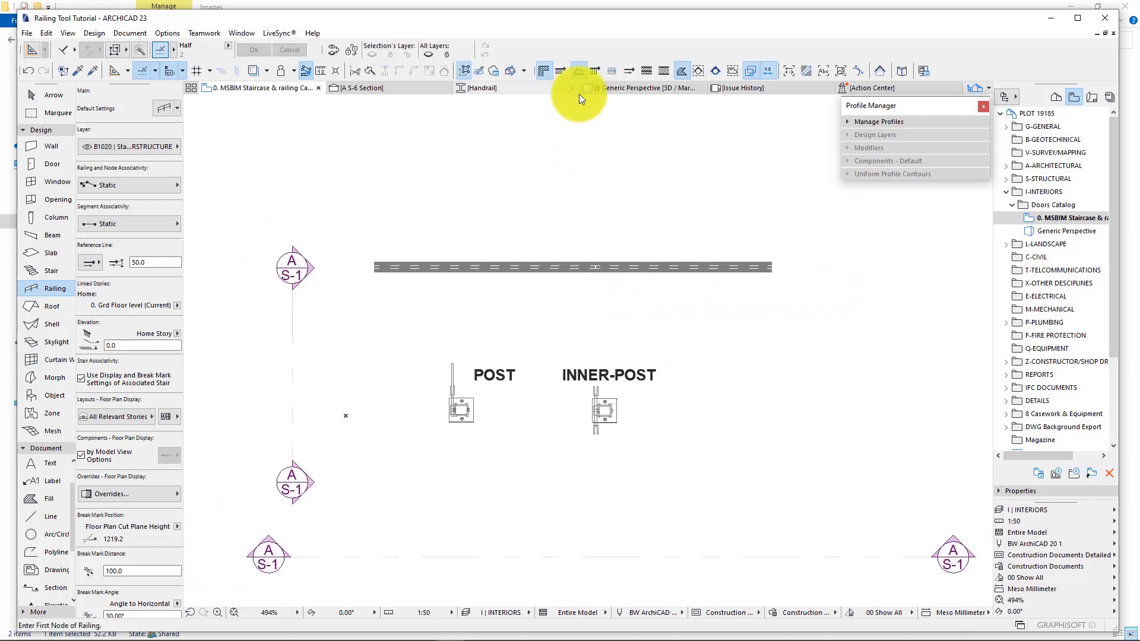
- Open the Generic Perspective 3D view and inspect the new railing beside the posts from both sides
click(604, 89)
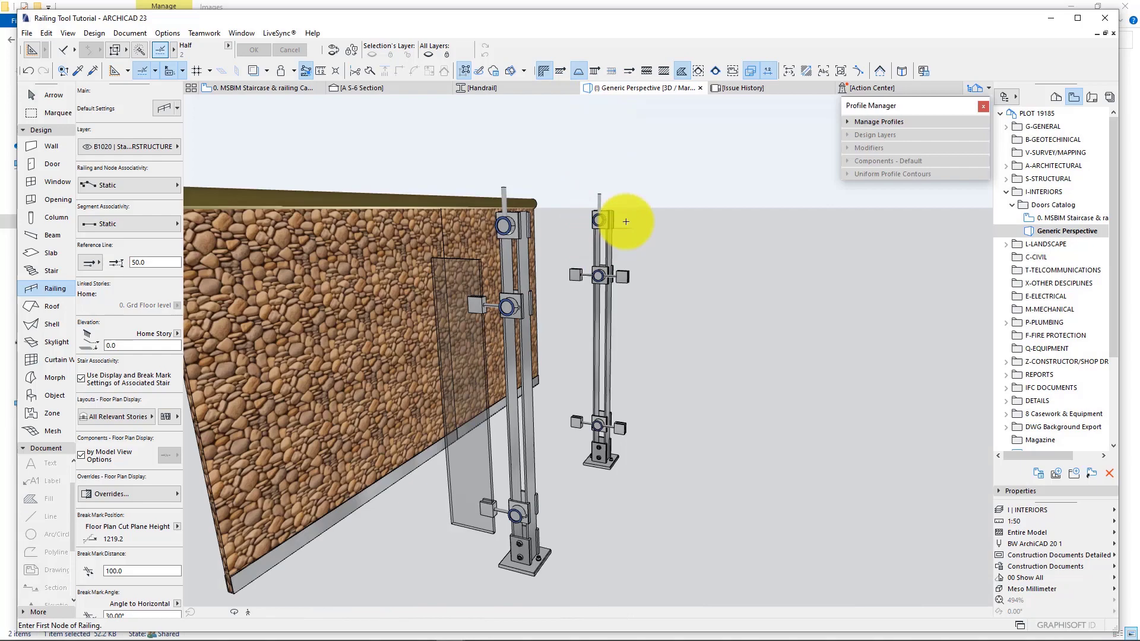
shift+middle_drag(411, 304, 509, 293)
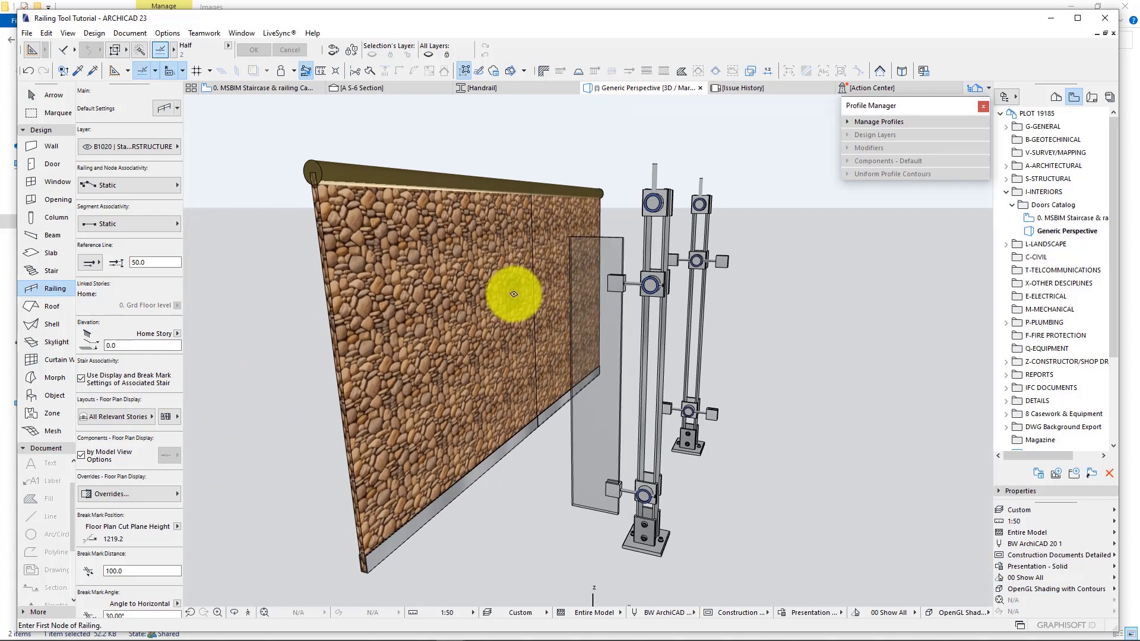
shift+middle_drag(405, 305, 590, 351)
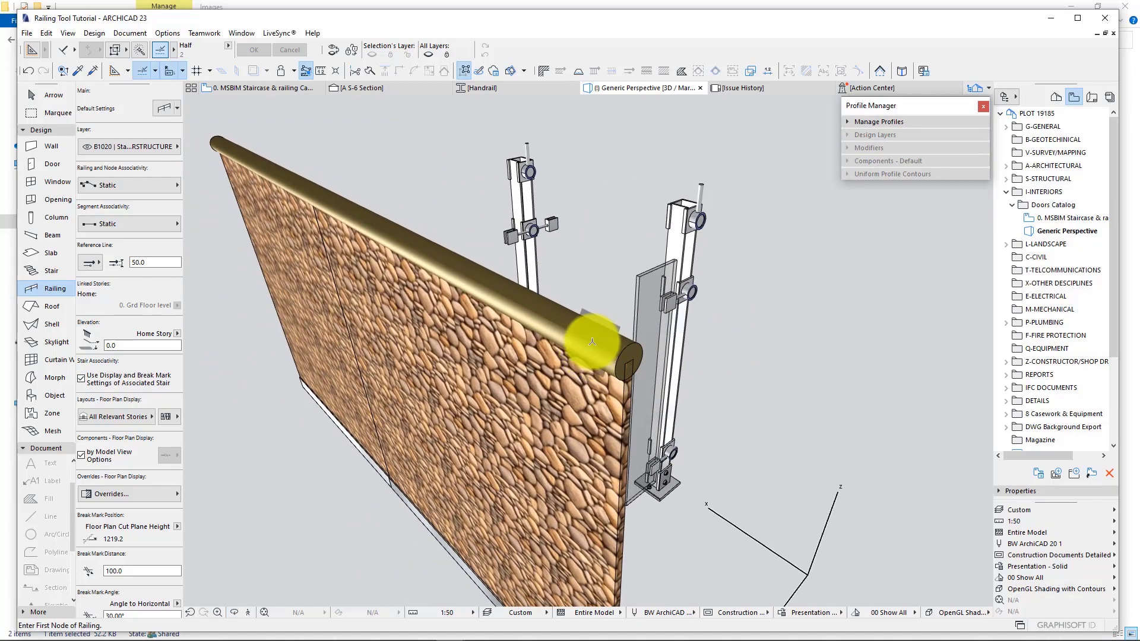
- Enter Edit mode for the new railing in 3D and open the selection settings of its toprail
key(Escape)
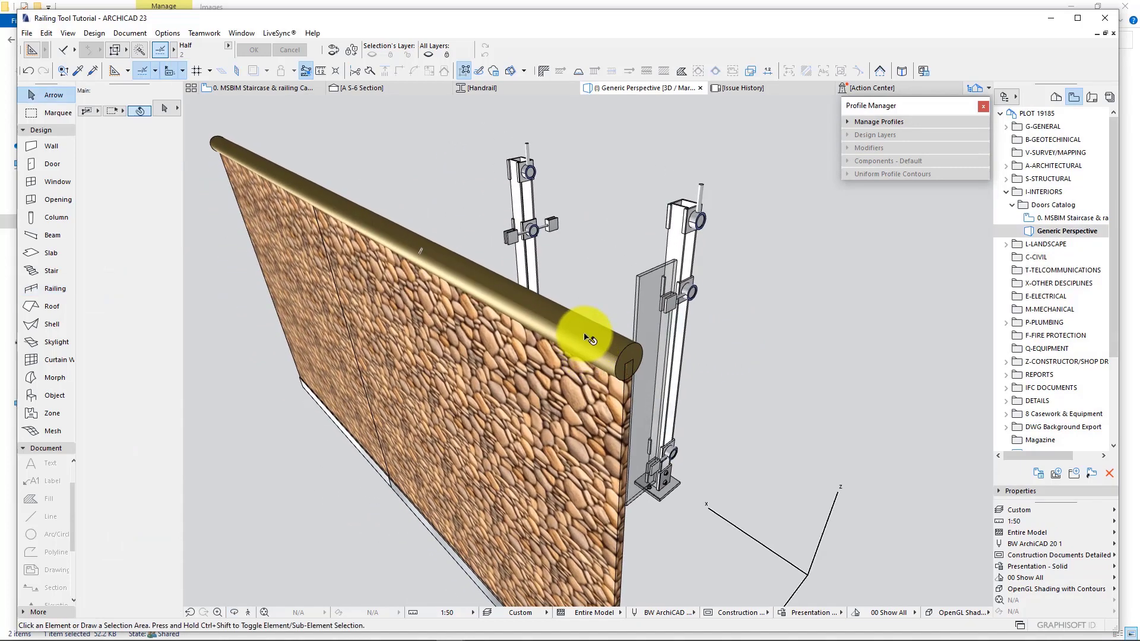
click(588, 339)
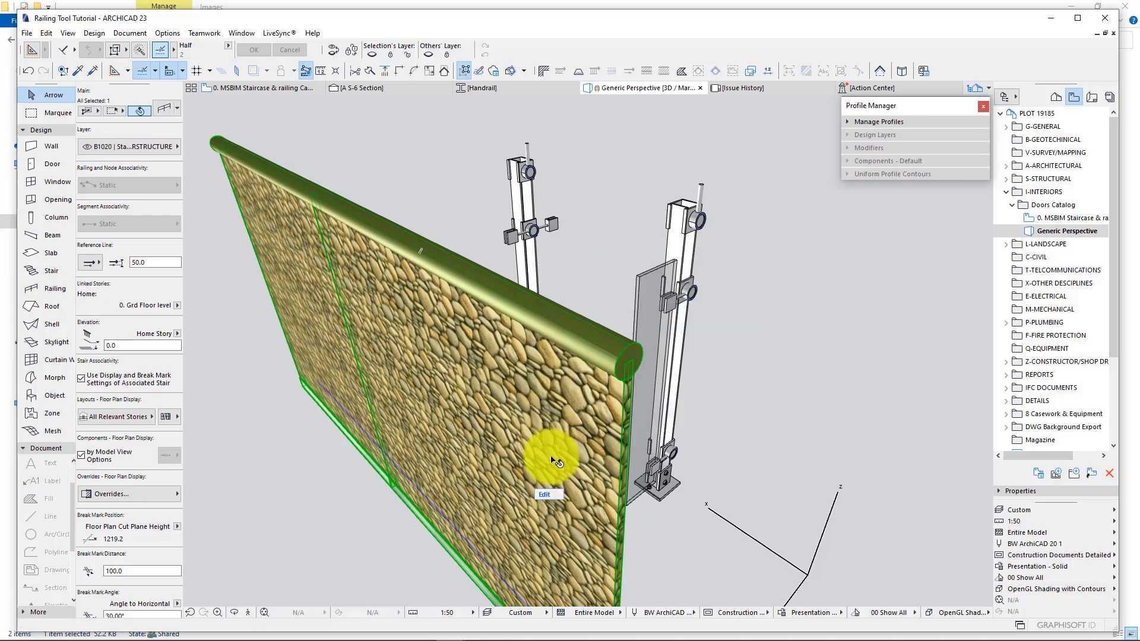
click(542, 493)
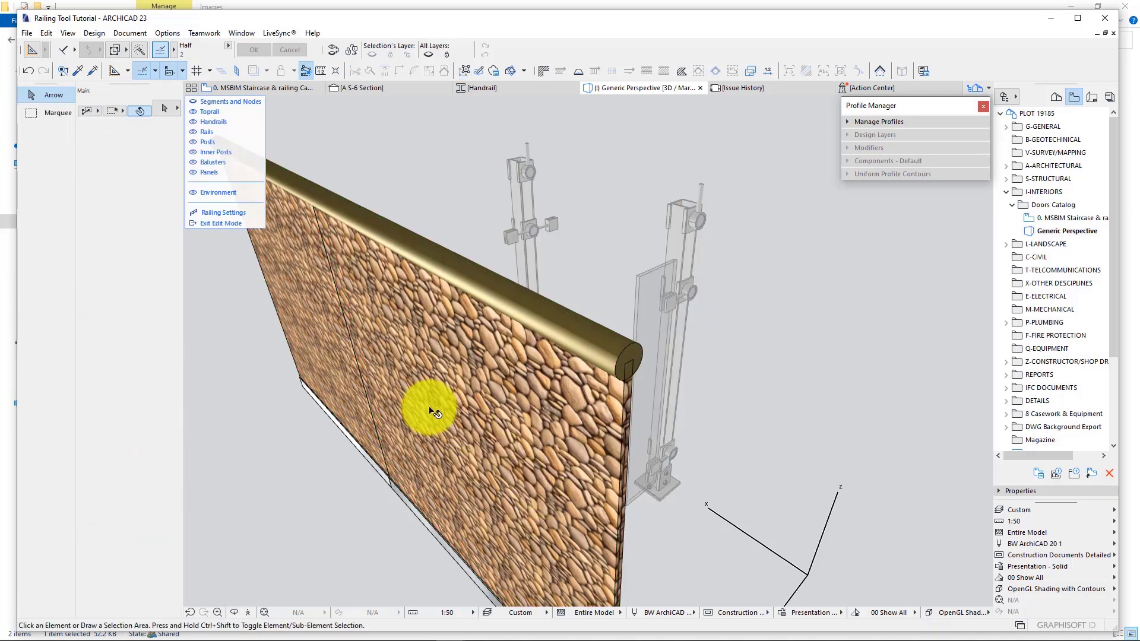
click(431, 256)
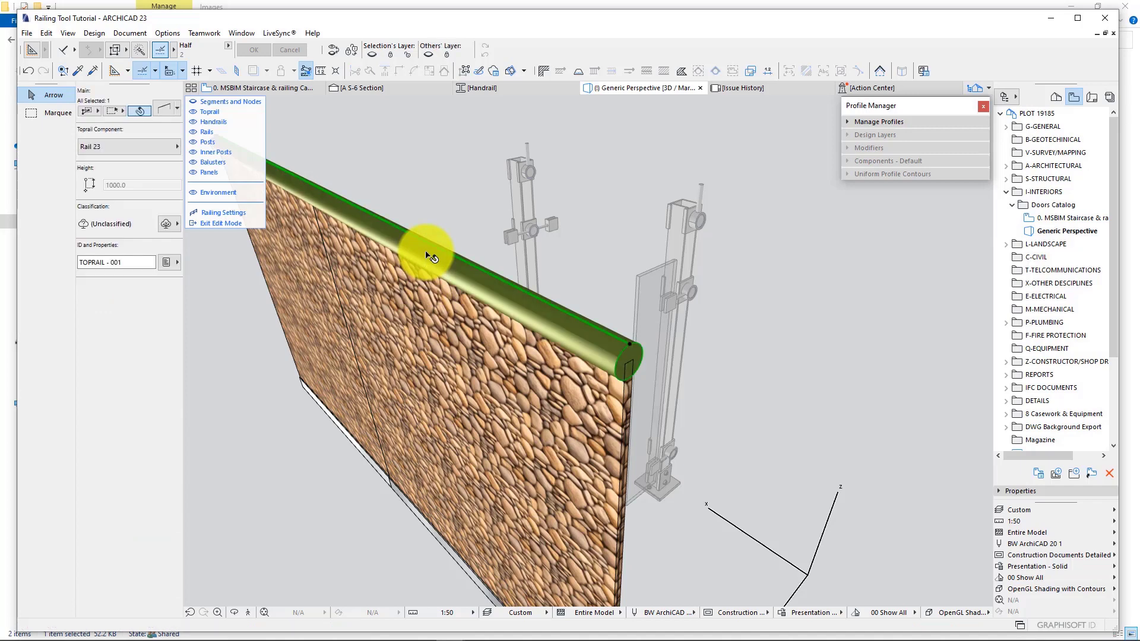
click(162, 108)
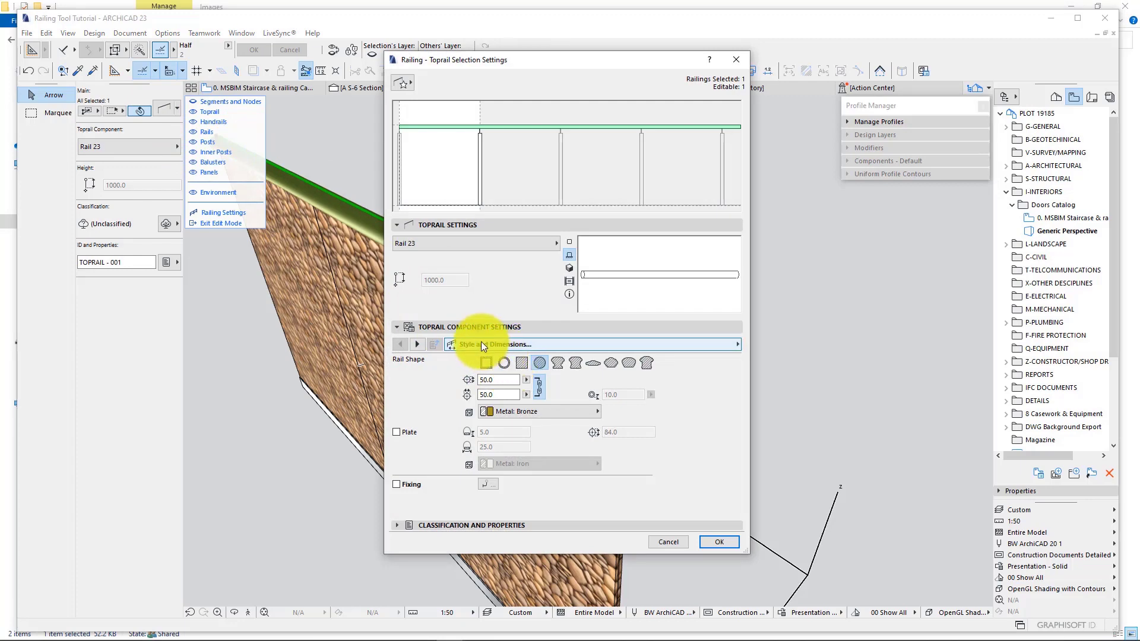
- Change the toprail component to Profiled Rail 23 with the Handrail profile and turn off its fixing
click(522, 243)
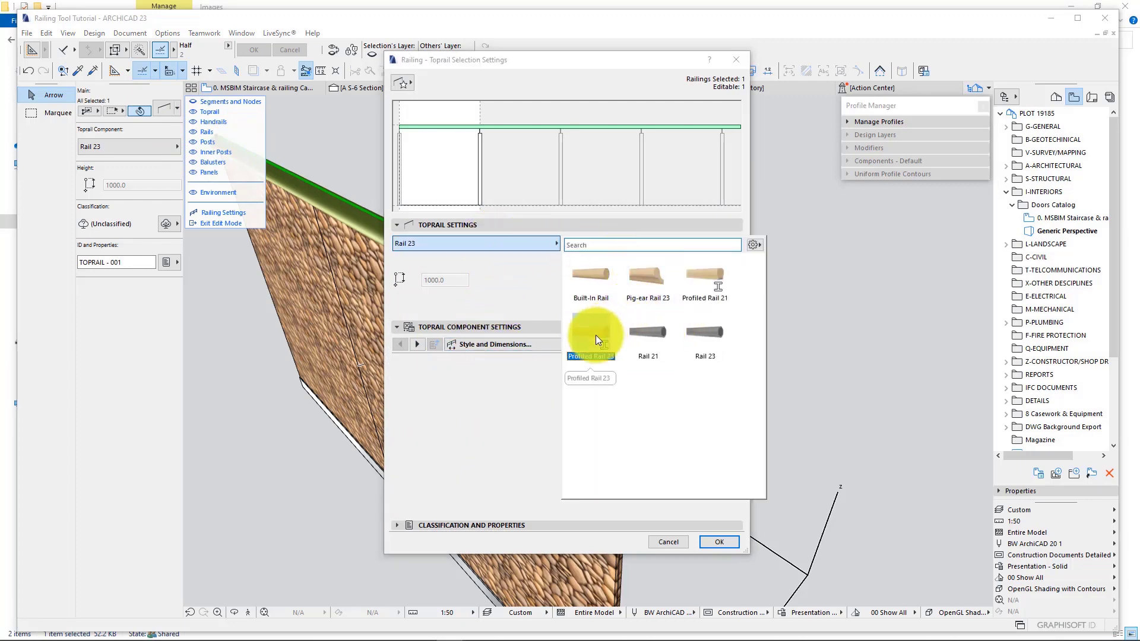
click(596, 335)
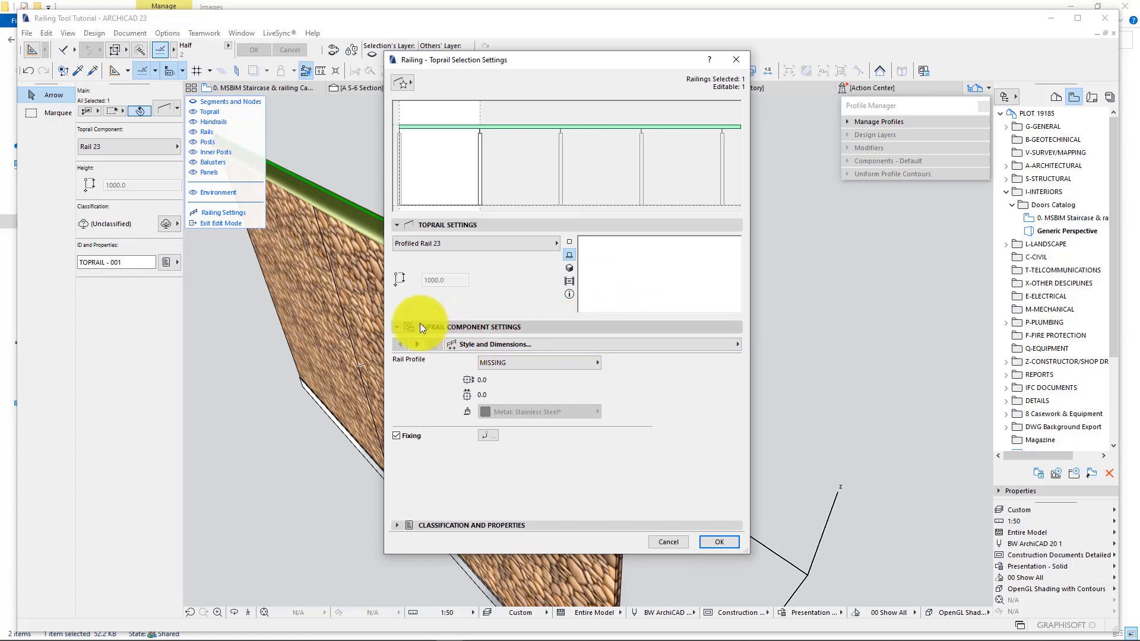
click(511, 360)
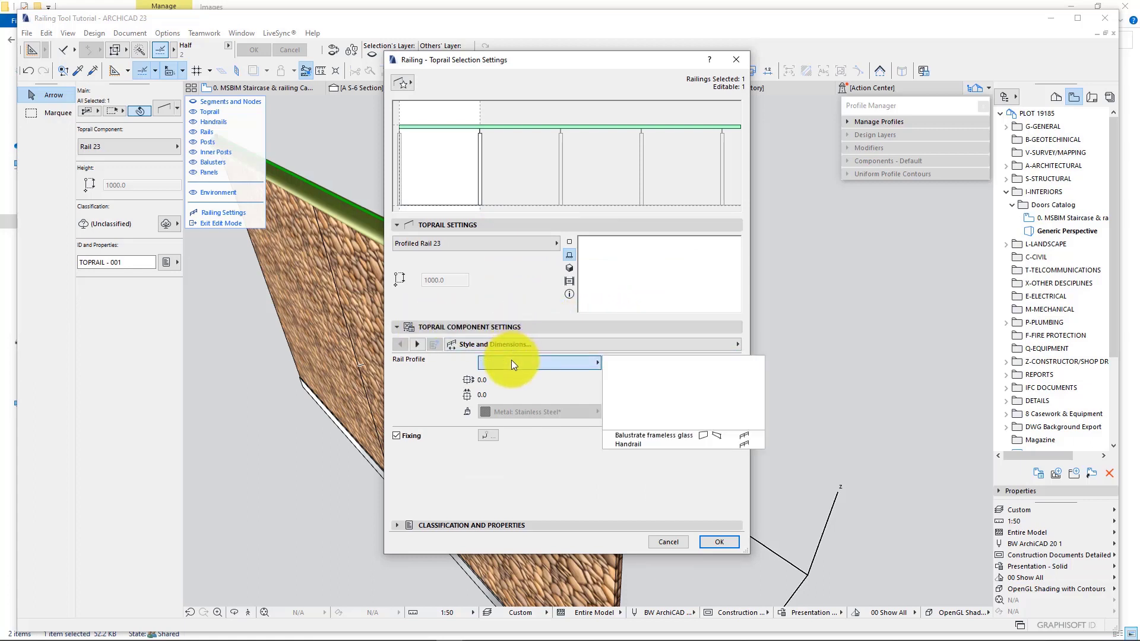
click(652, 444)
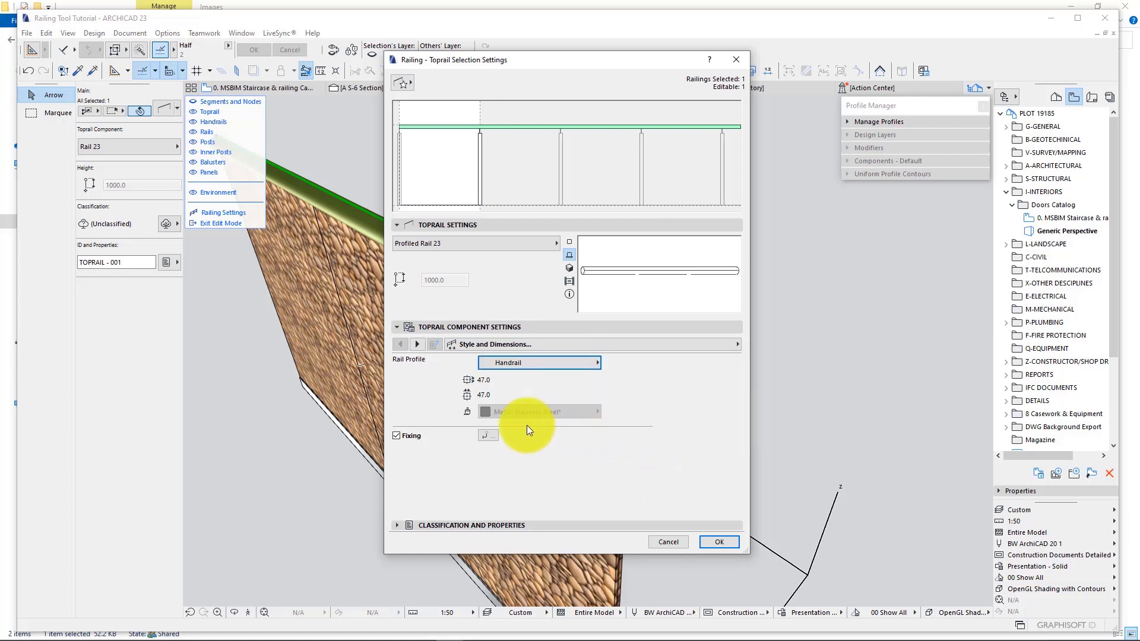
click(397, 435)
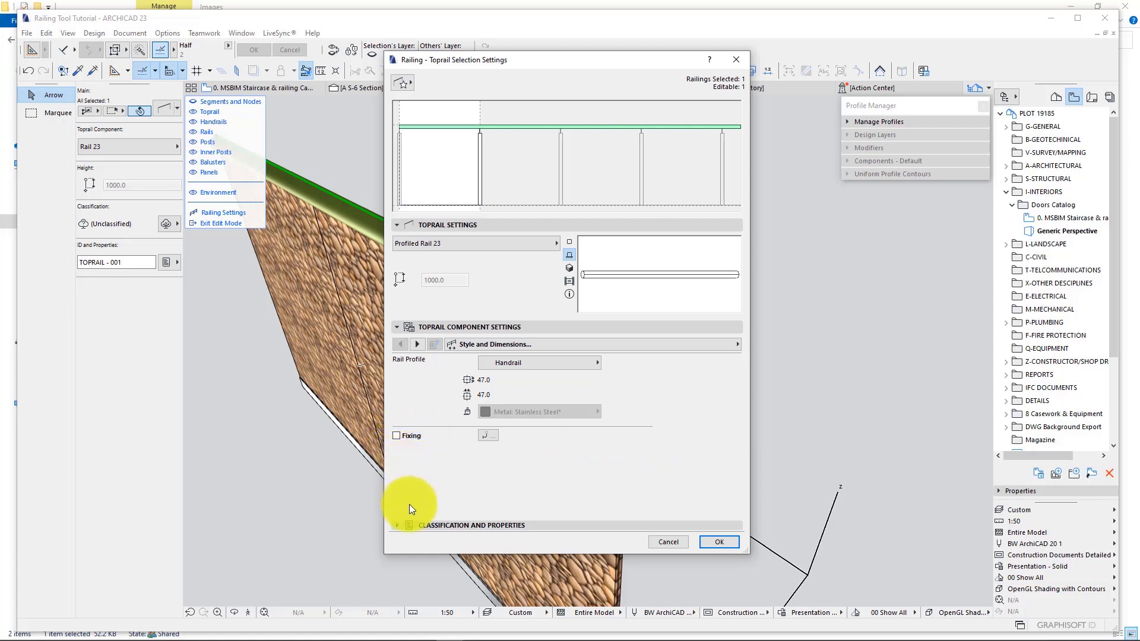
- Turn on the rail surface override in the toprail's 3D representation settings
click(710, 344)
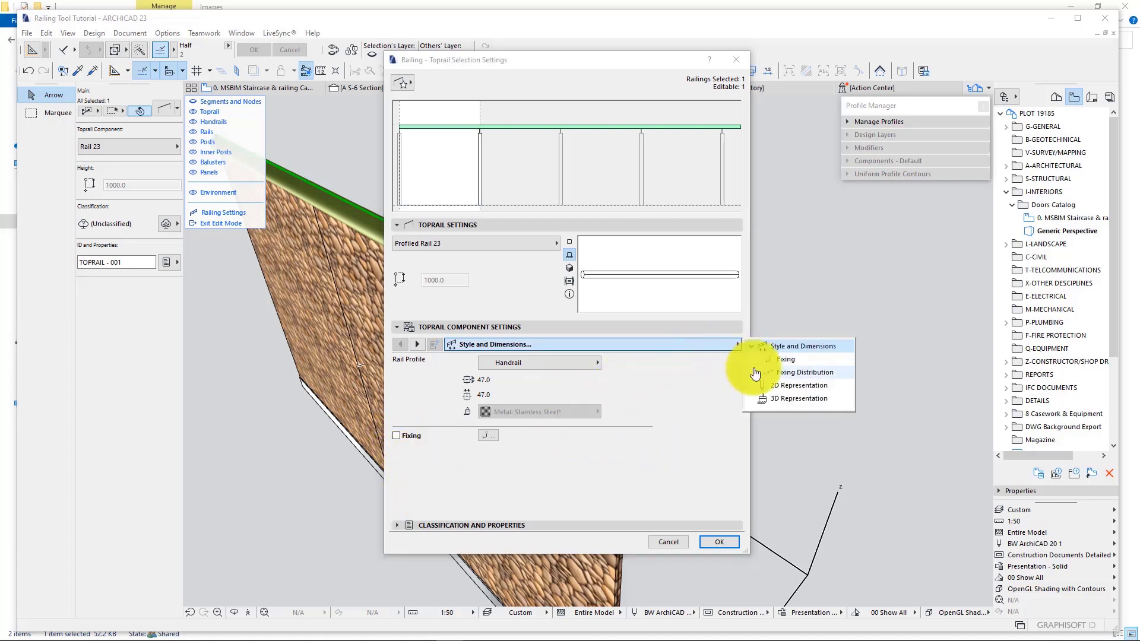
click(779, 400)
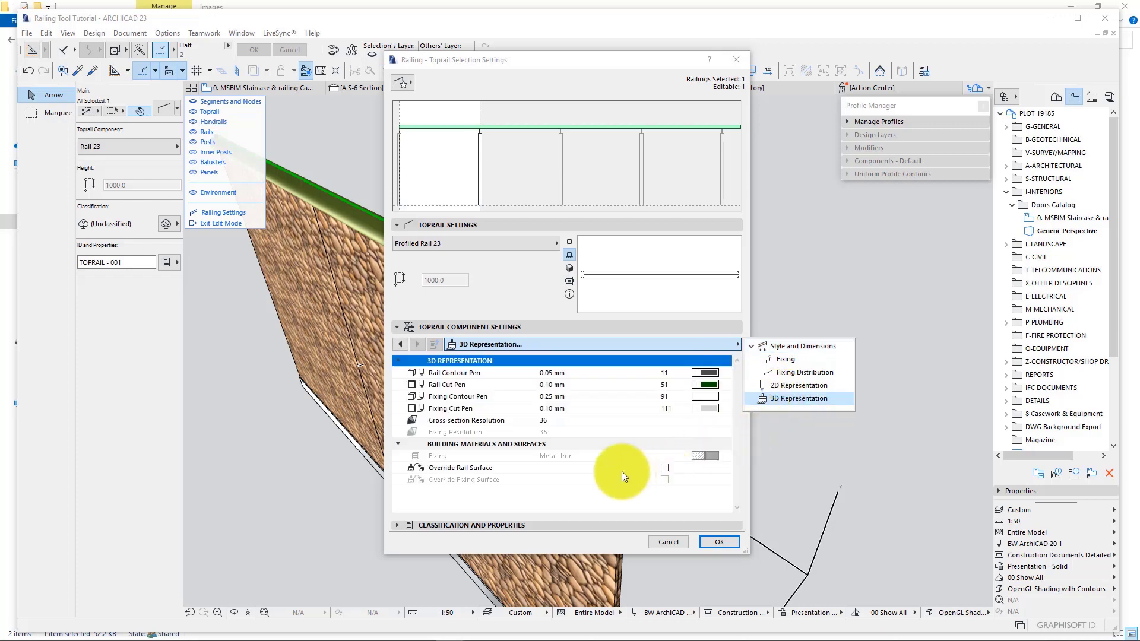
click(664, 467)
click(664, 468)
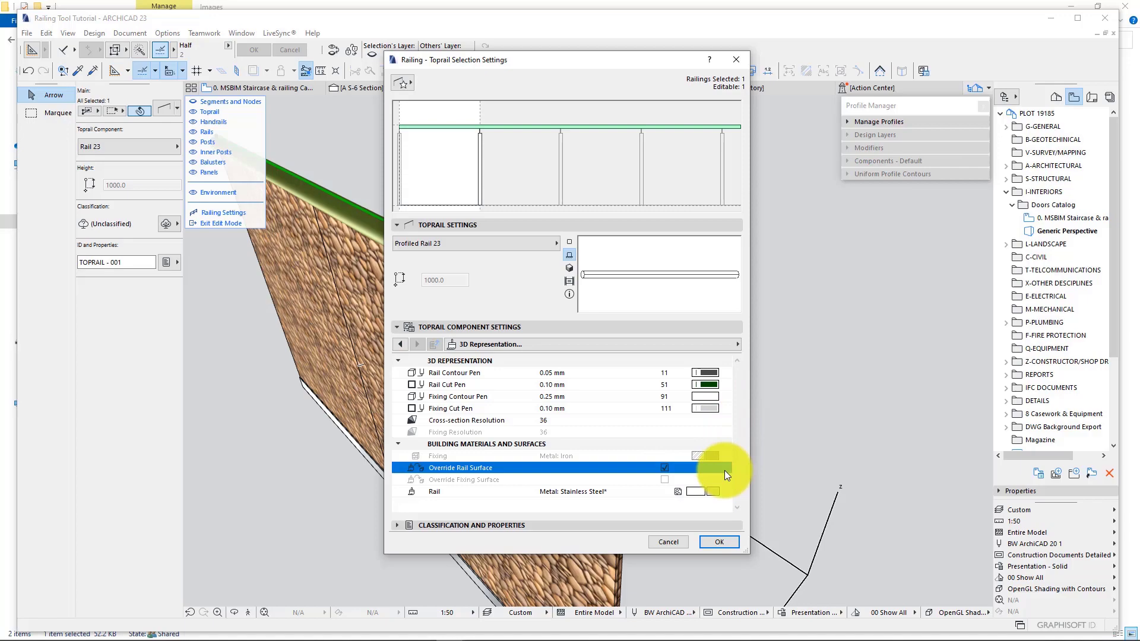
- Assign a wood surface to the toprail, apply the settings and clear the selection
click(713, 492)
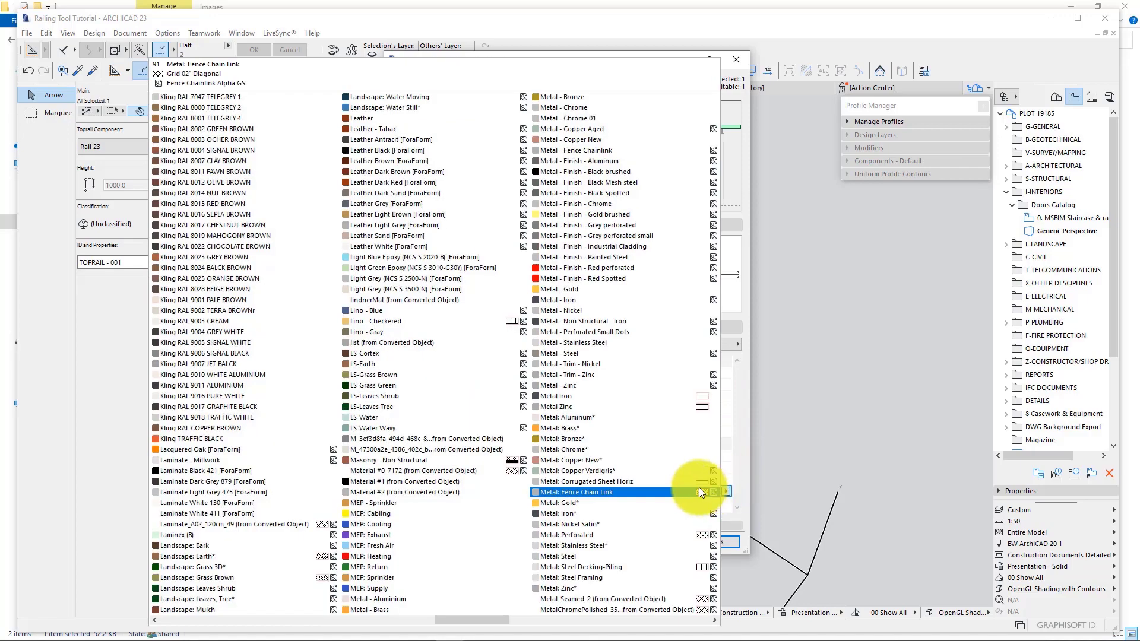
scroll(635, 437, down, 3)
scroll(635, 436, down, 3)
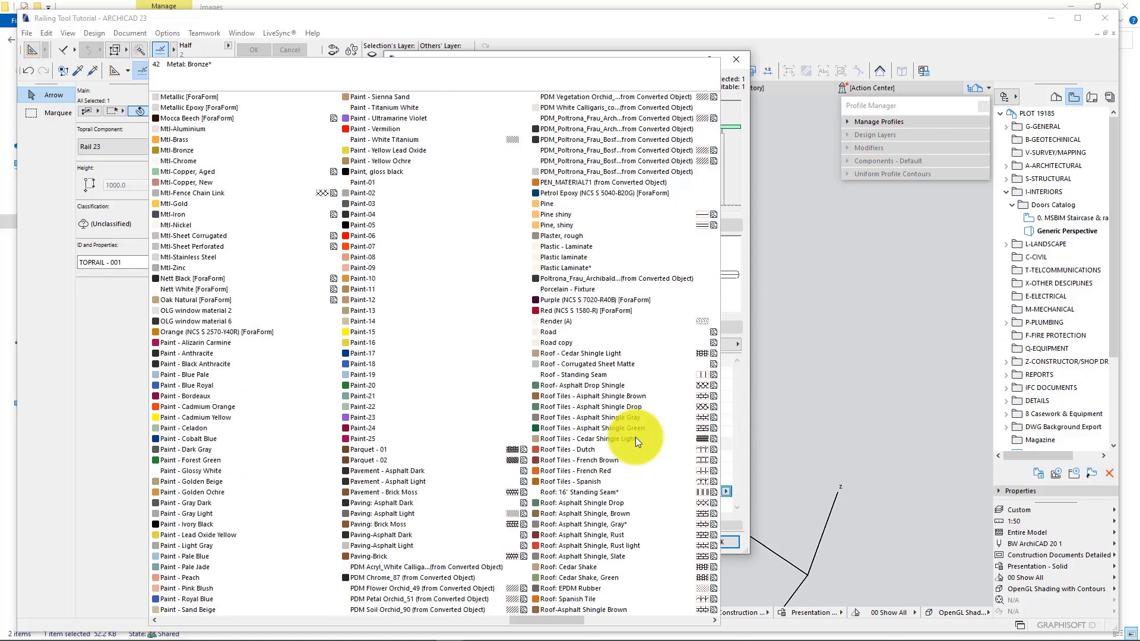
scroll(635, 437, down, 5)
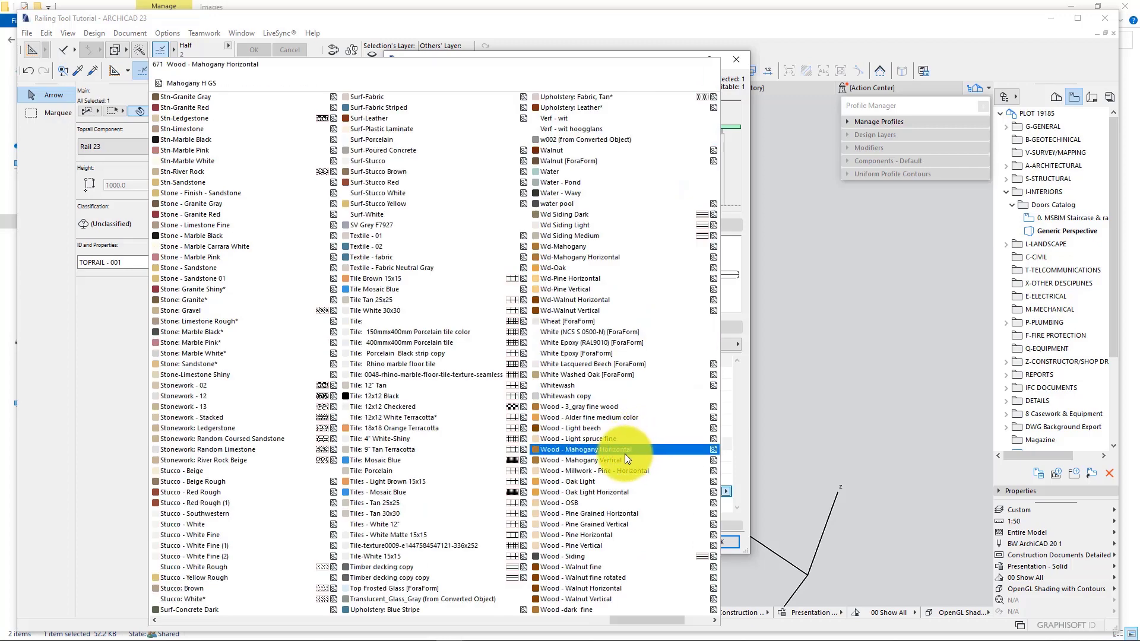
click(610, 429)
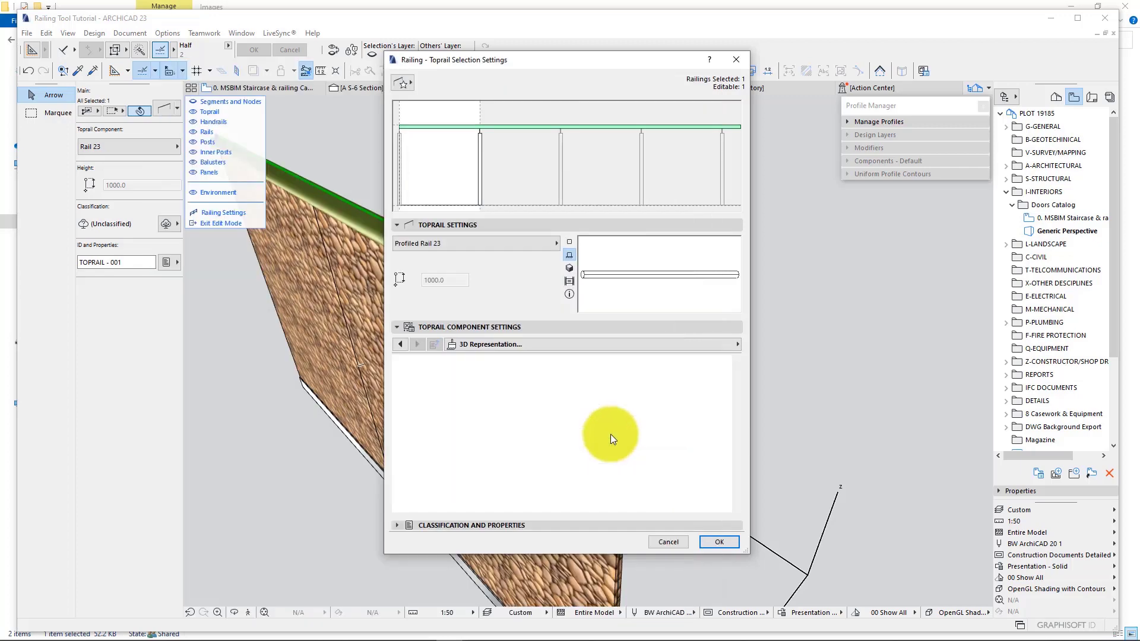
click(717, 540)
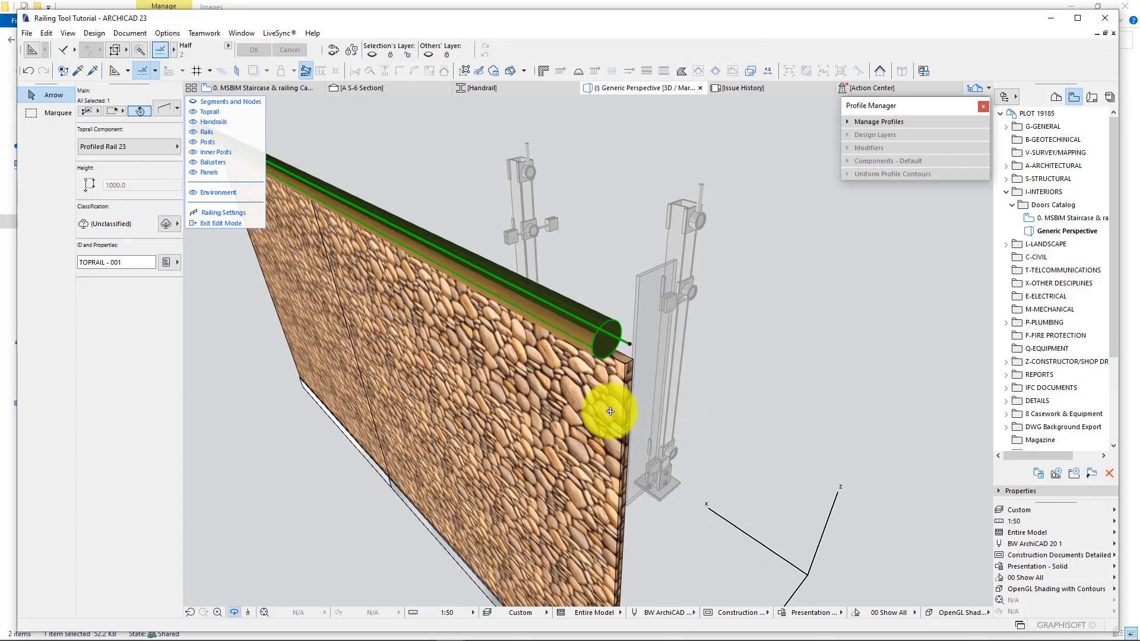
shift+middle_drag(602, 407, 611, 406)
key(Escape)
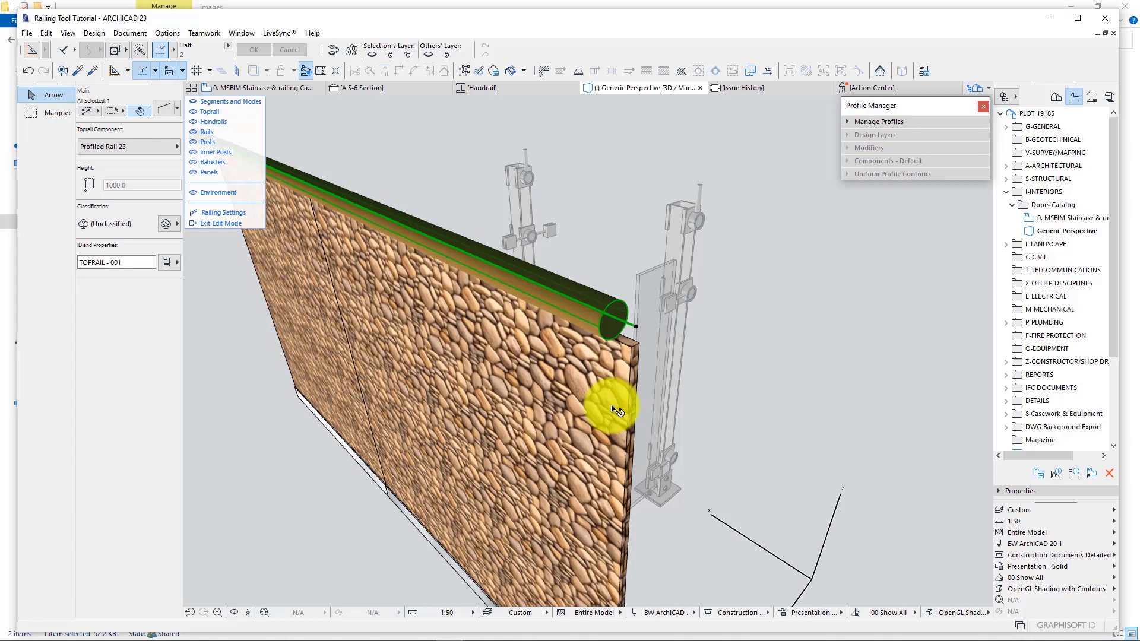
key(Escape)
- Open the selection settings of the railing's panels and set the segment top offset to 50 and the segment bottom offset to 100
shift+middle_drag(522, 388, 499, 332)
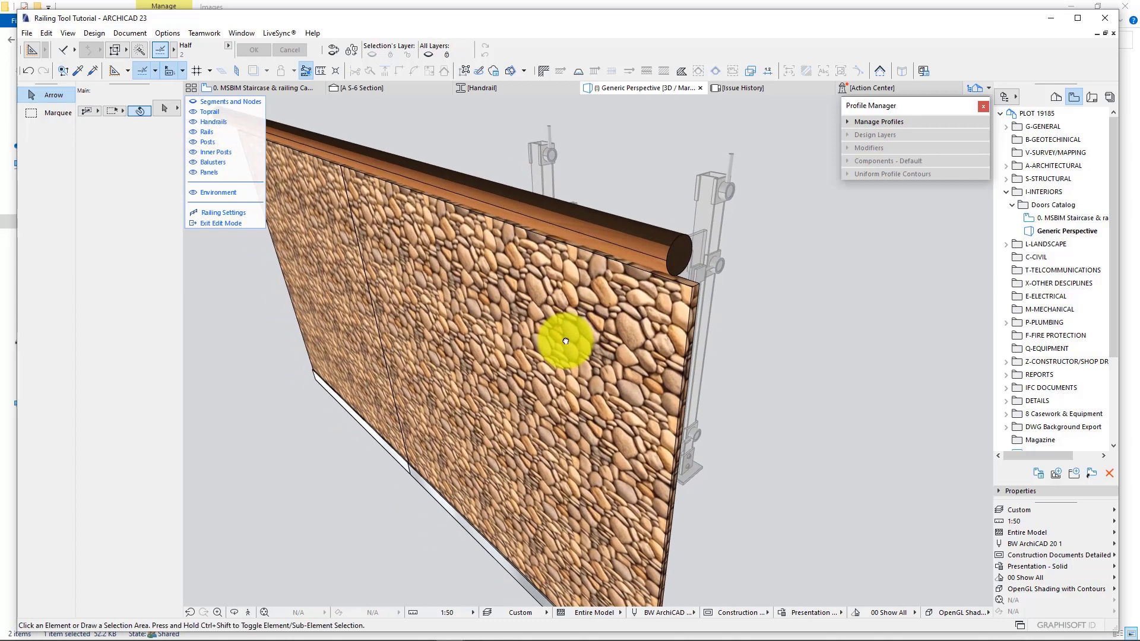
shift+middle_drag(595, 405, 613, 443)
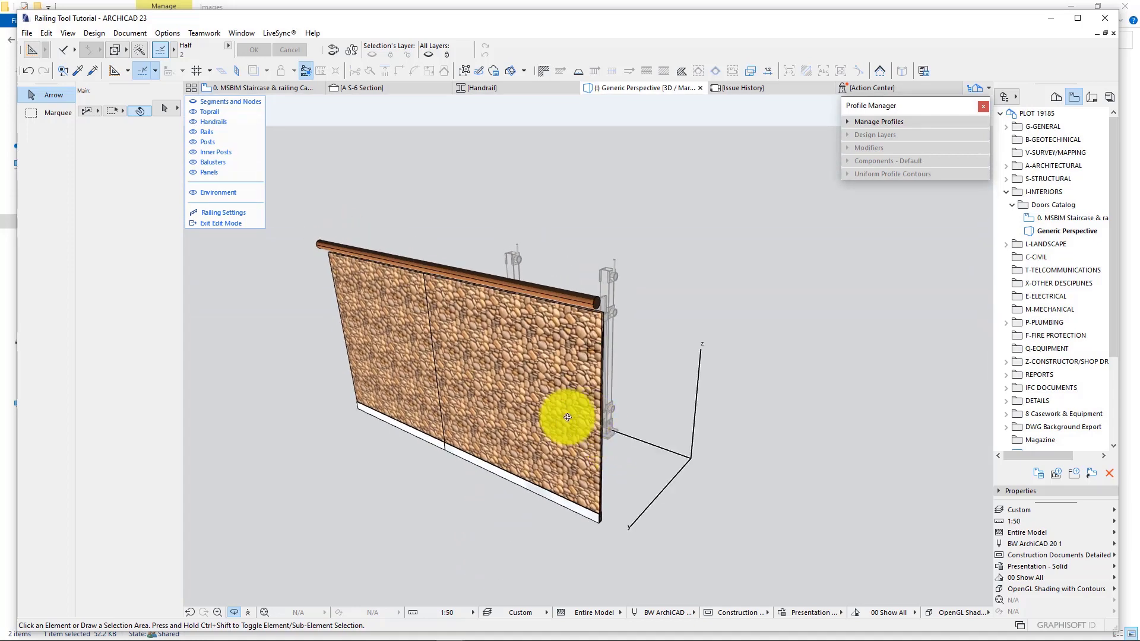
click(522, 363)
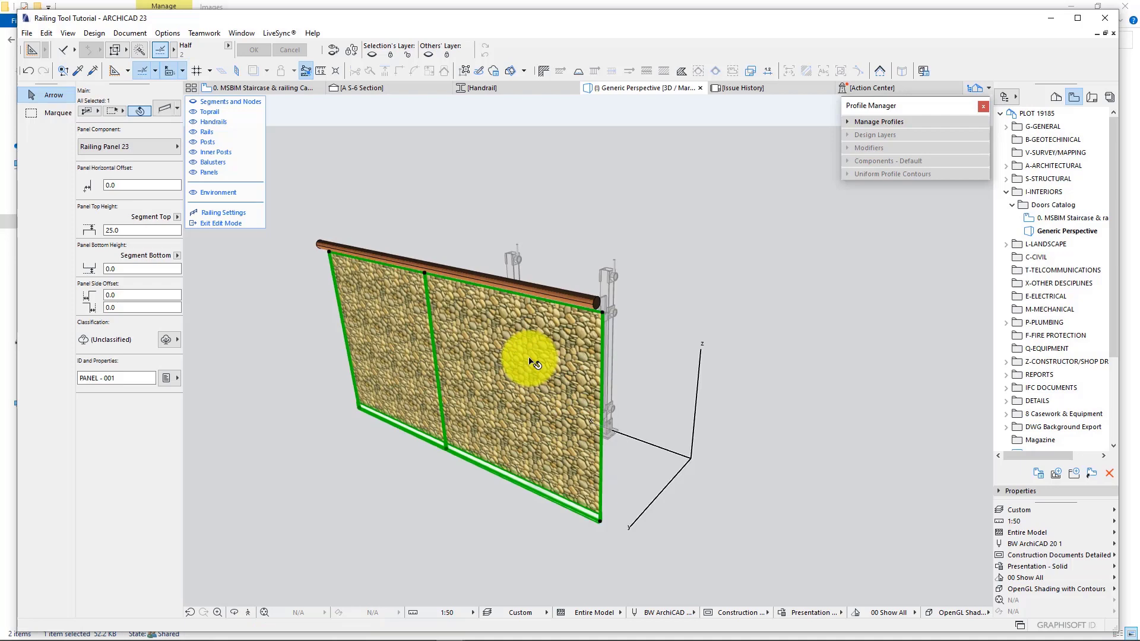
click(166, 105)
click(431, 251)
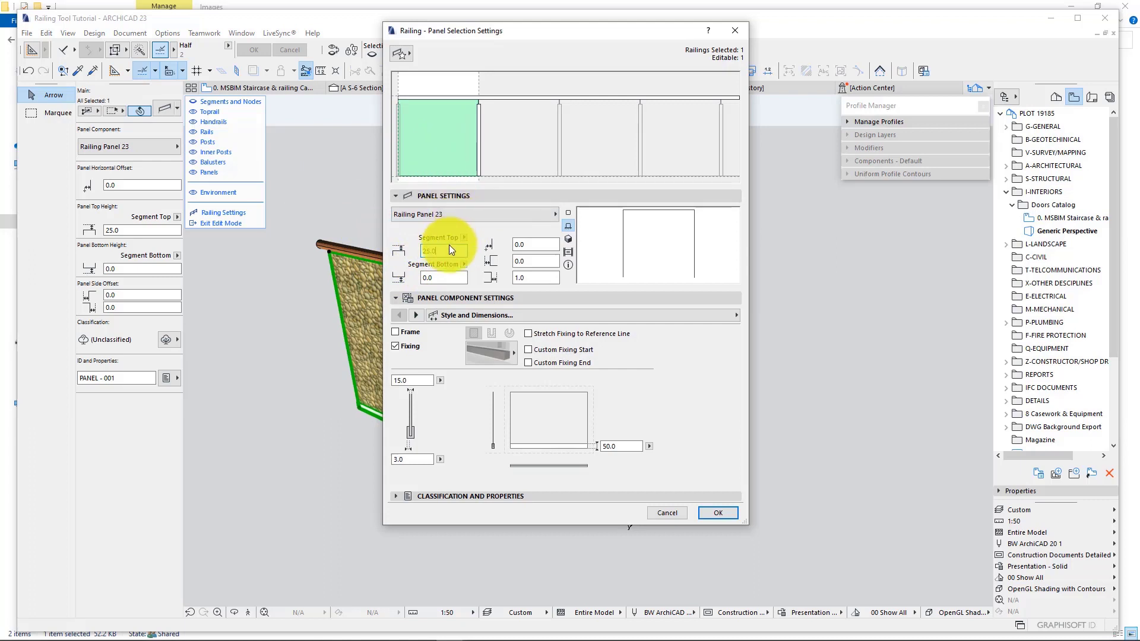
drag(452, 251, 376, 246)
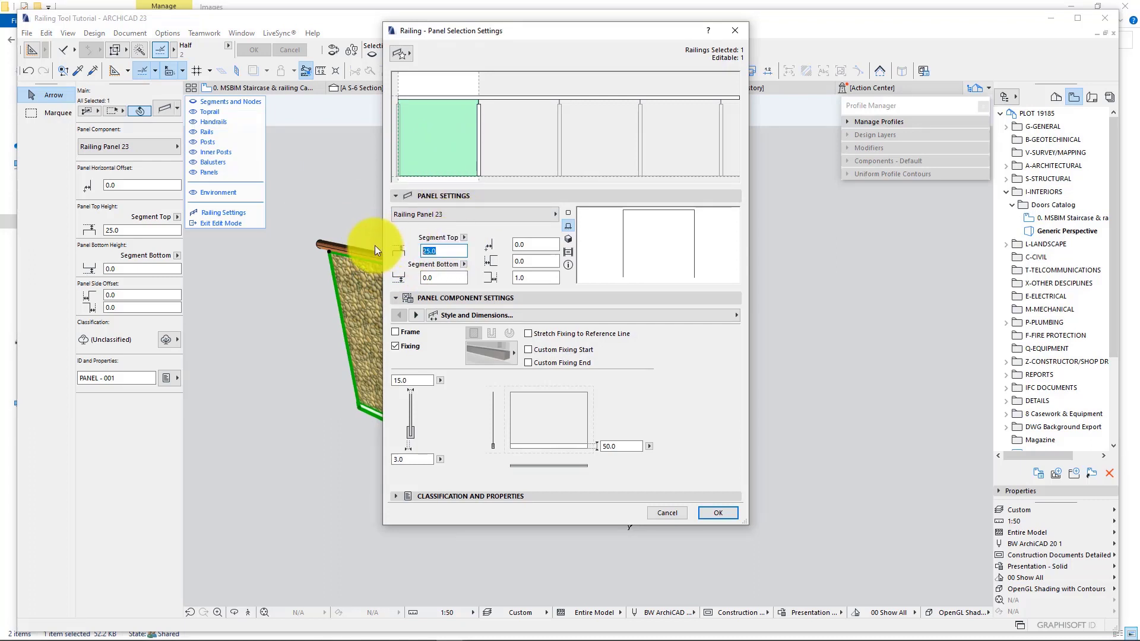
text(50)
key(Tab)
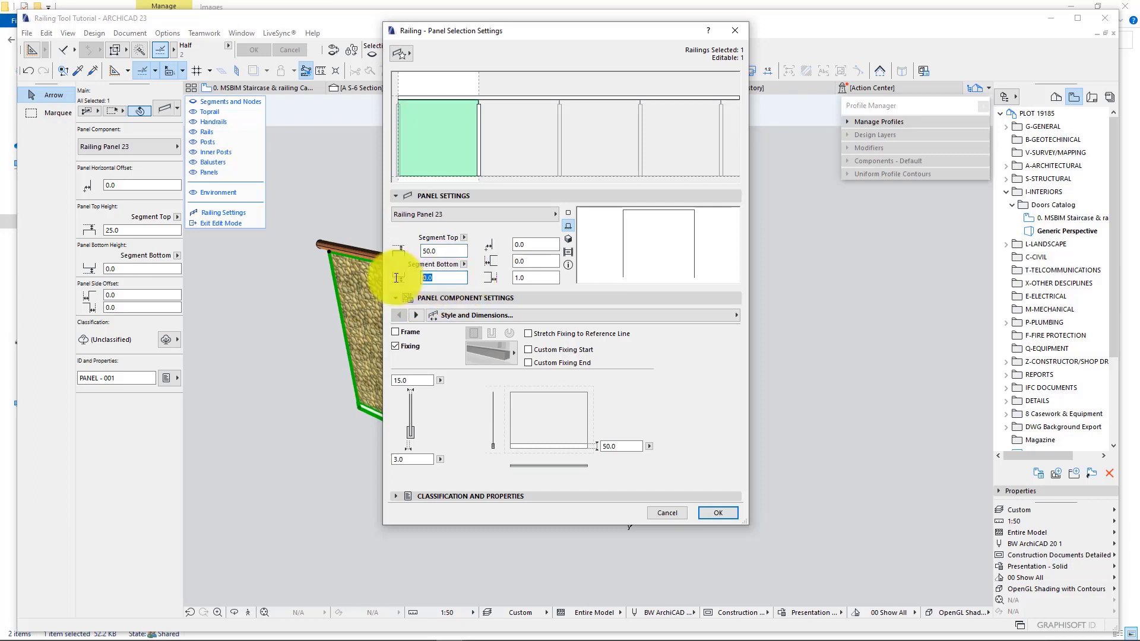
text(100)
- Set the panel's horizontal offset to -40 and its left and right offsets from the posts to 72
click(525, 245)
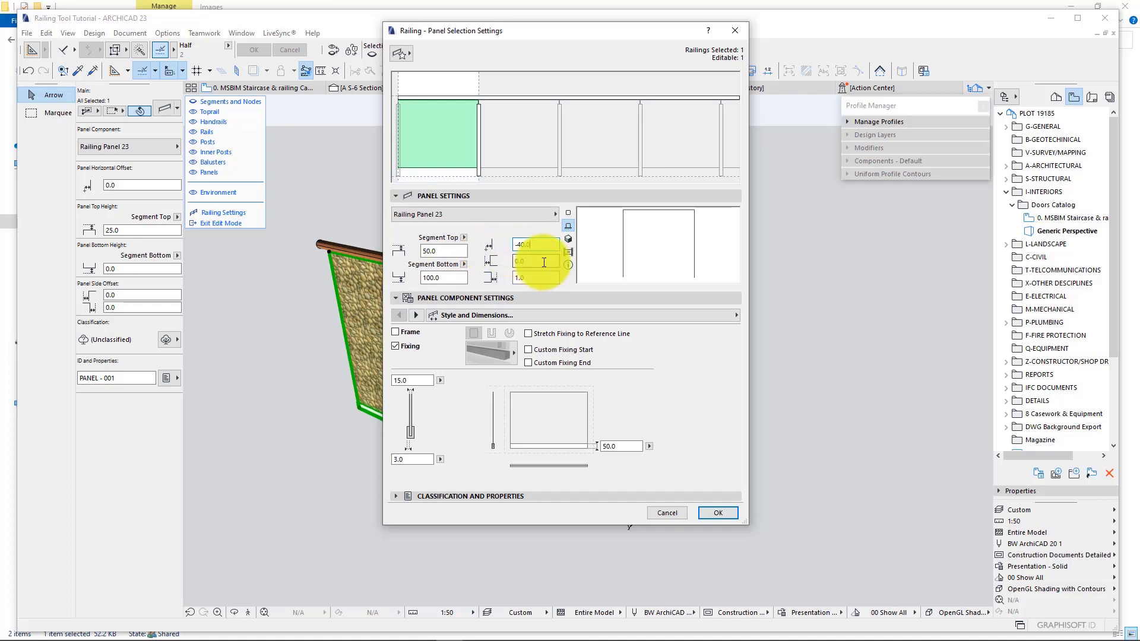
click(529, 262)
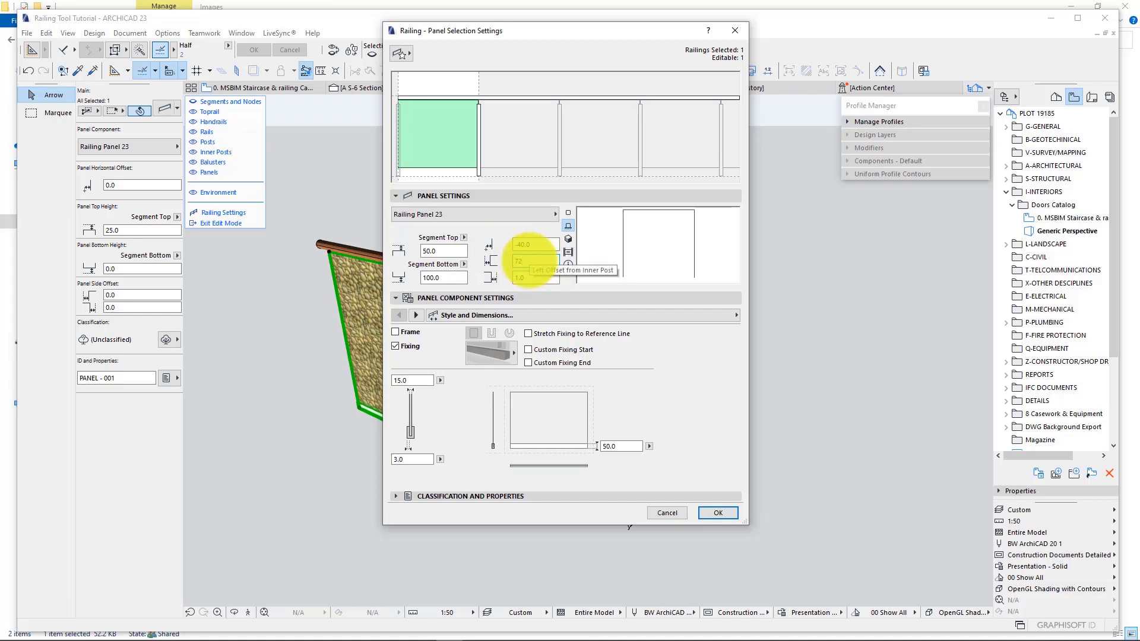
click(538, 277)
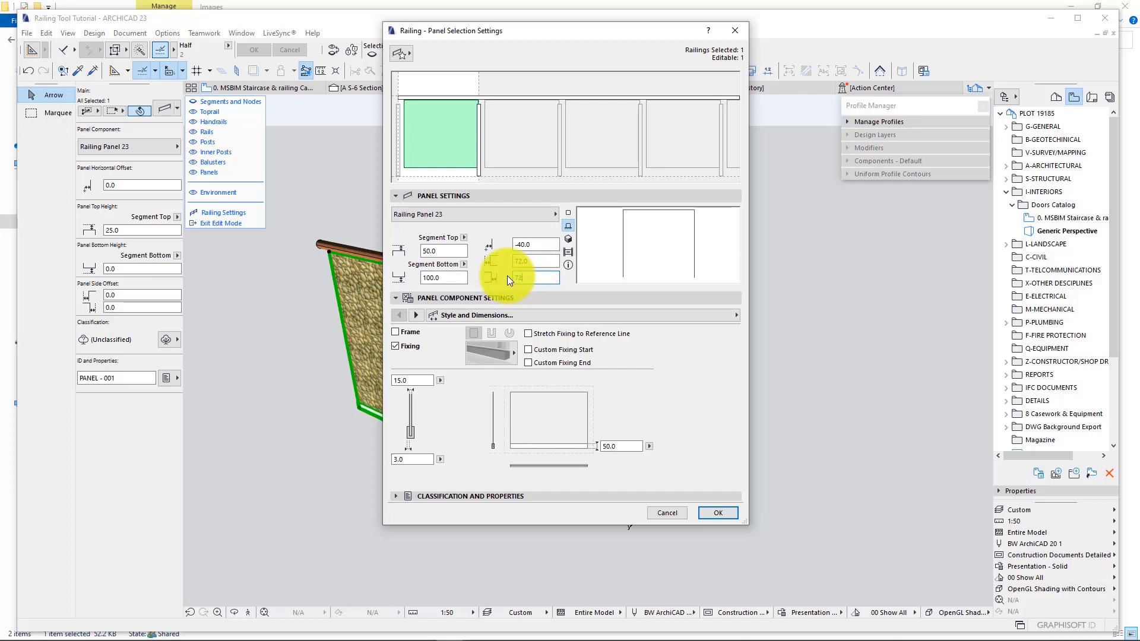
- Turn off the panel's fixing and set the panel thickness to 9
click(396, 346)
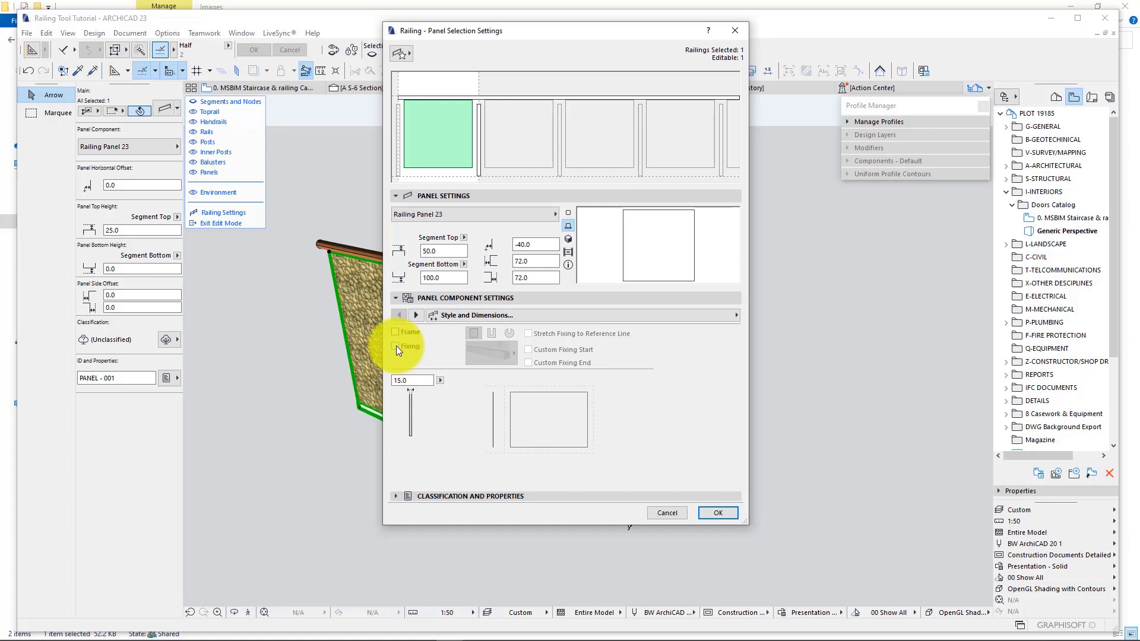
drag(419, 378, 392, 381)
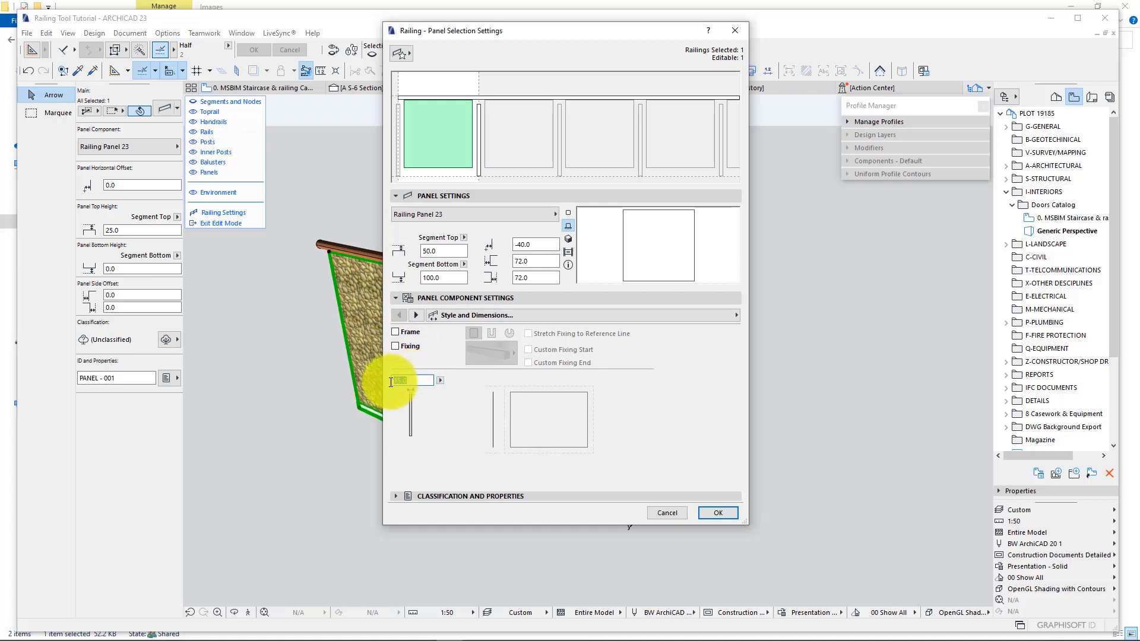
text(9)
key(Tab)
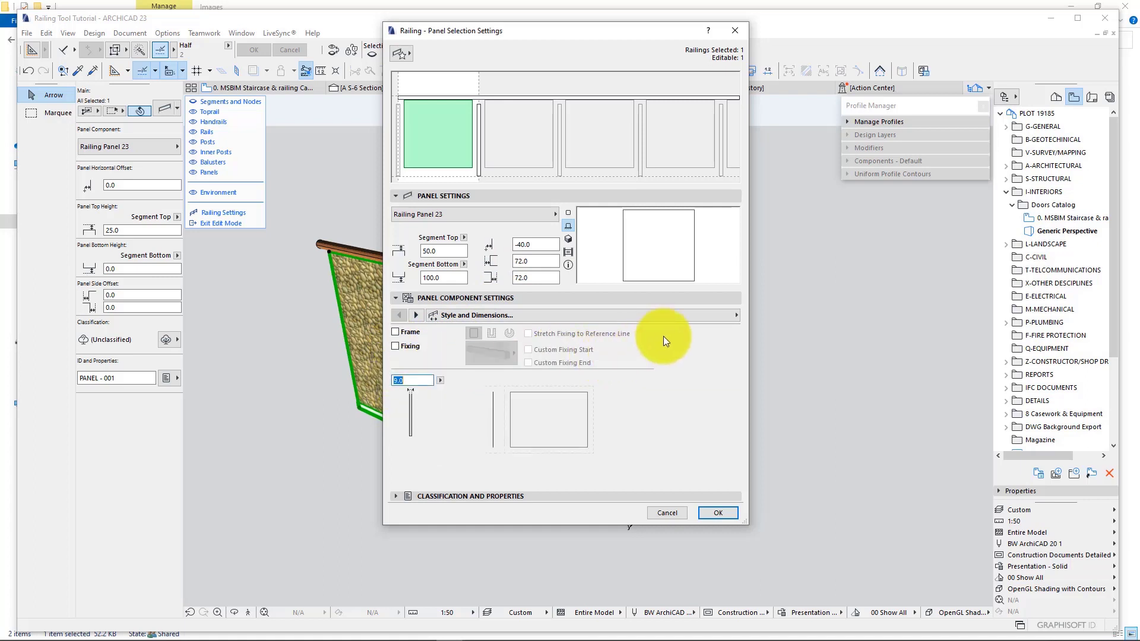
- Change the panel's building material to Glass in its 3D representation settings and apply the panel settings
click(713, 317)
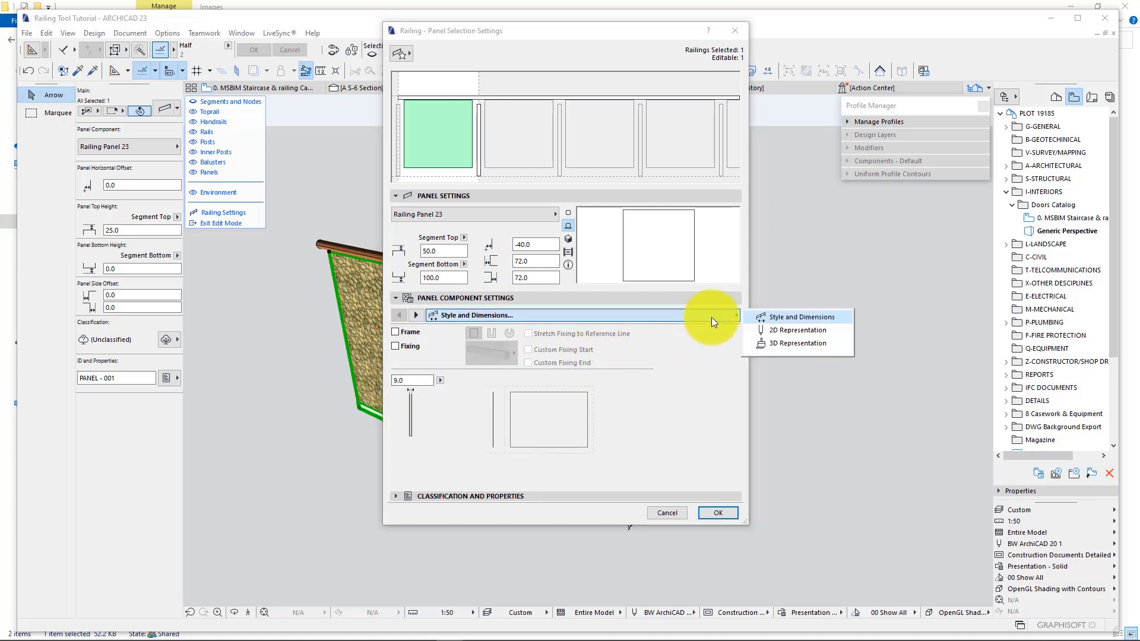
click(787, 344)
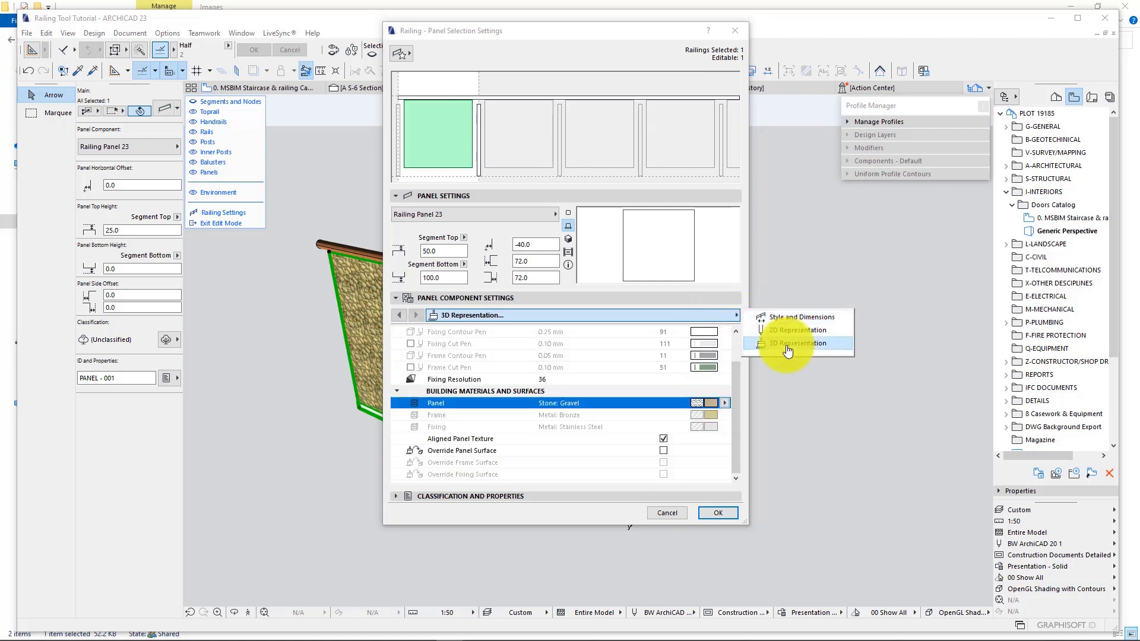
click(725, 402)
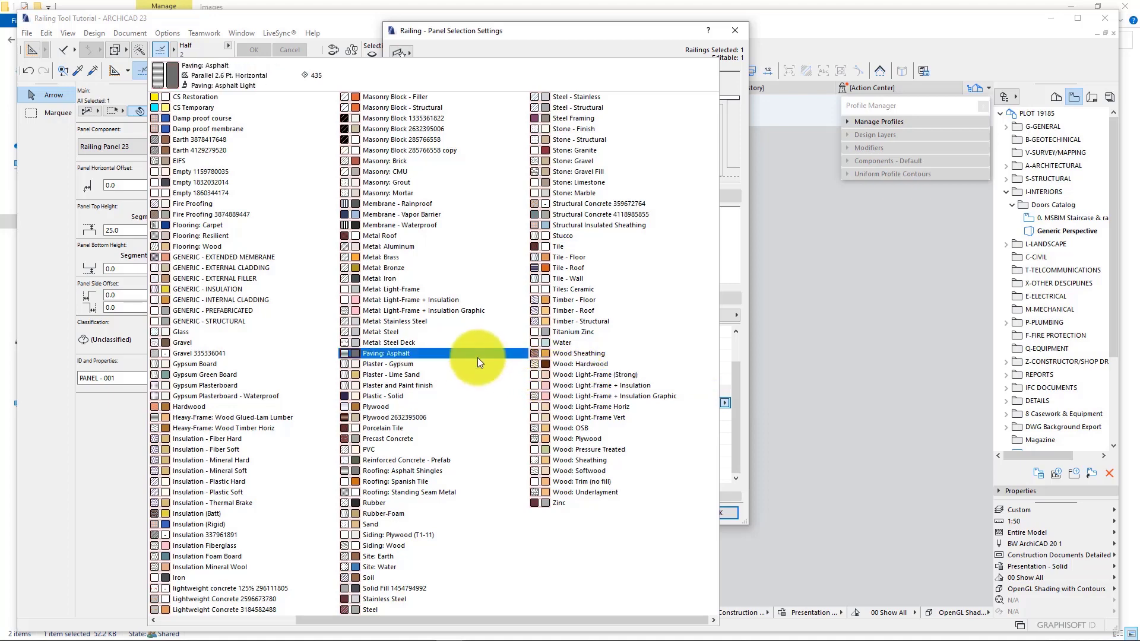
scroll(477, 357, up, 2)
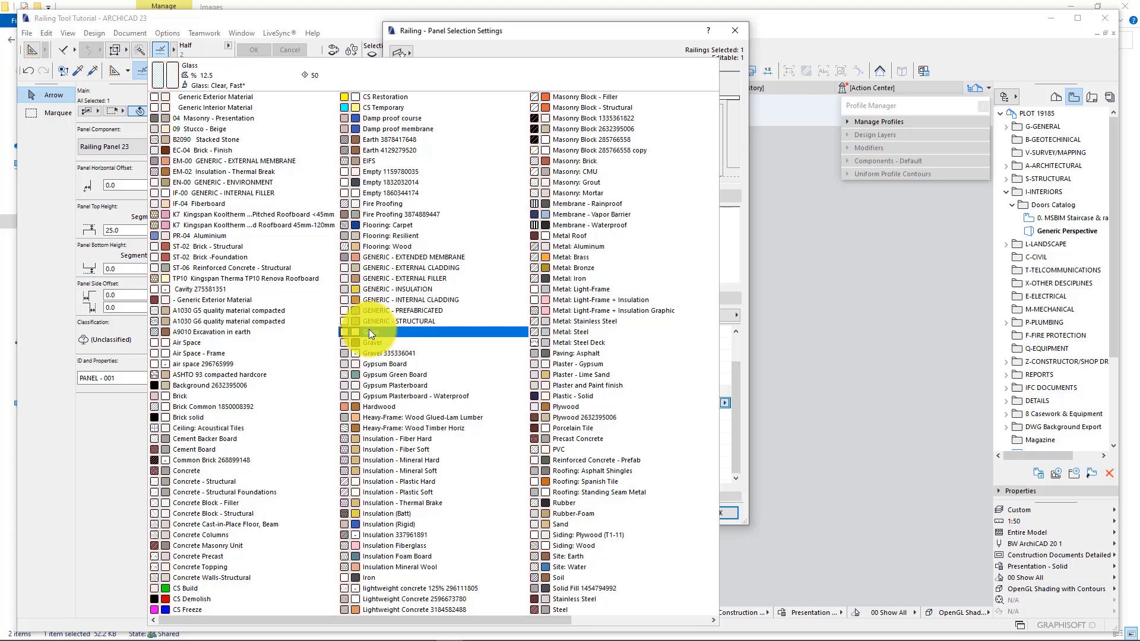
click(369, 331)
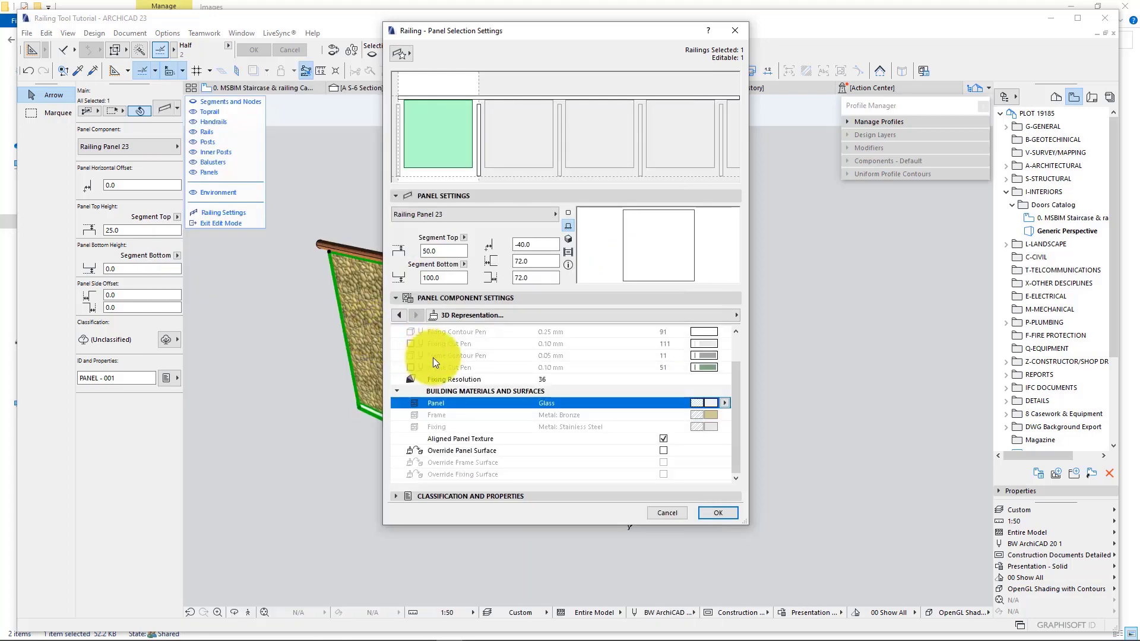
click(715, 513)
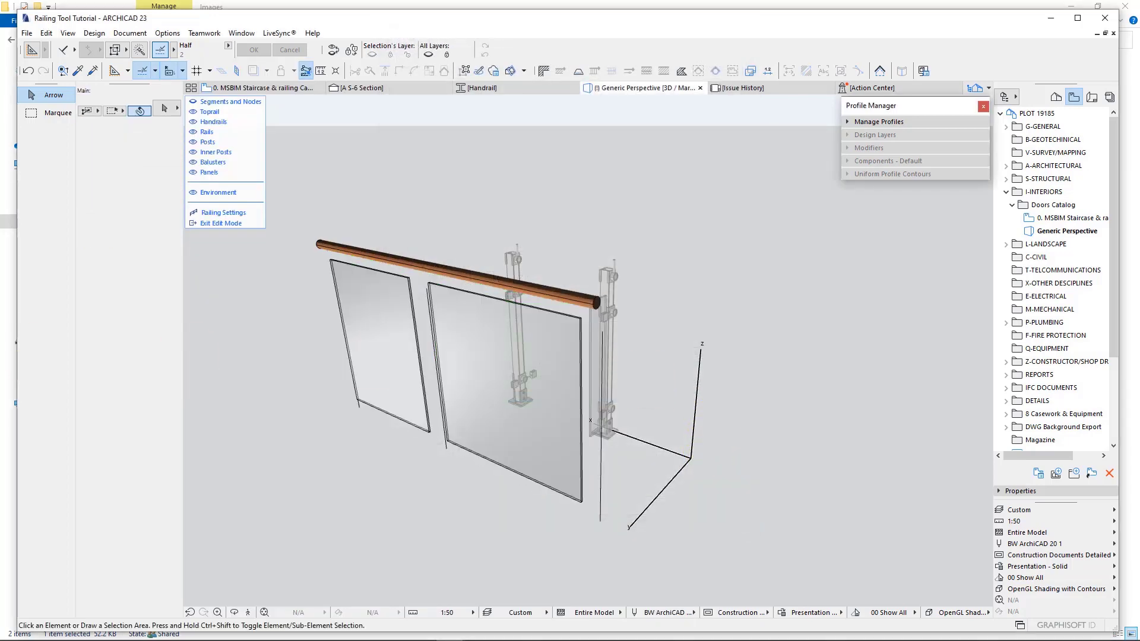
- Leave the railing's Edit mode and return to the full 3D model
click(1, 411)
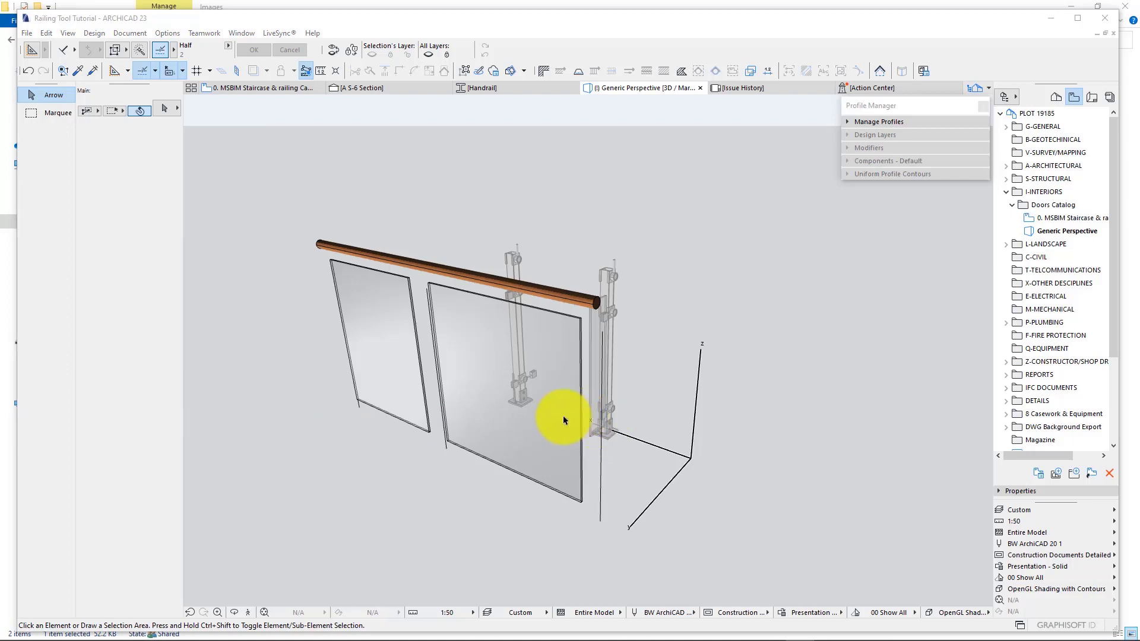
click(669, 306)
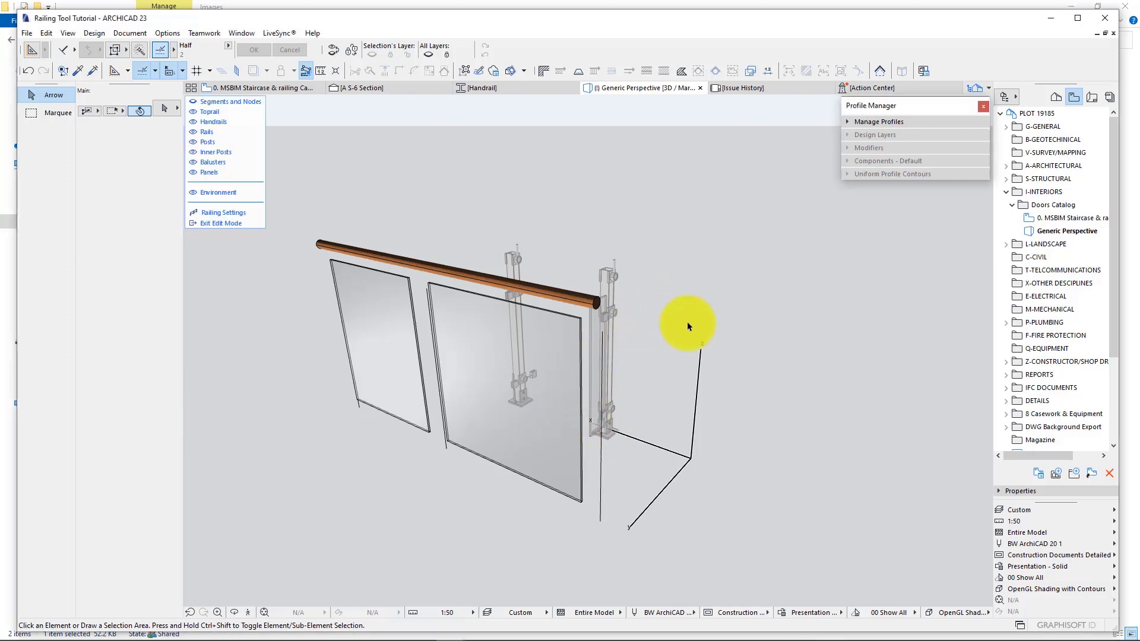
click(214, 223)
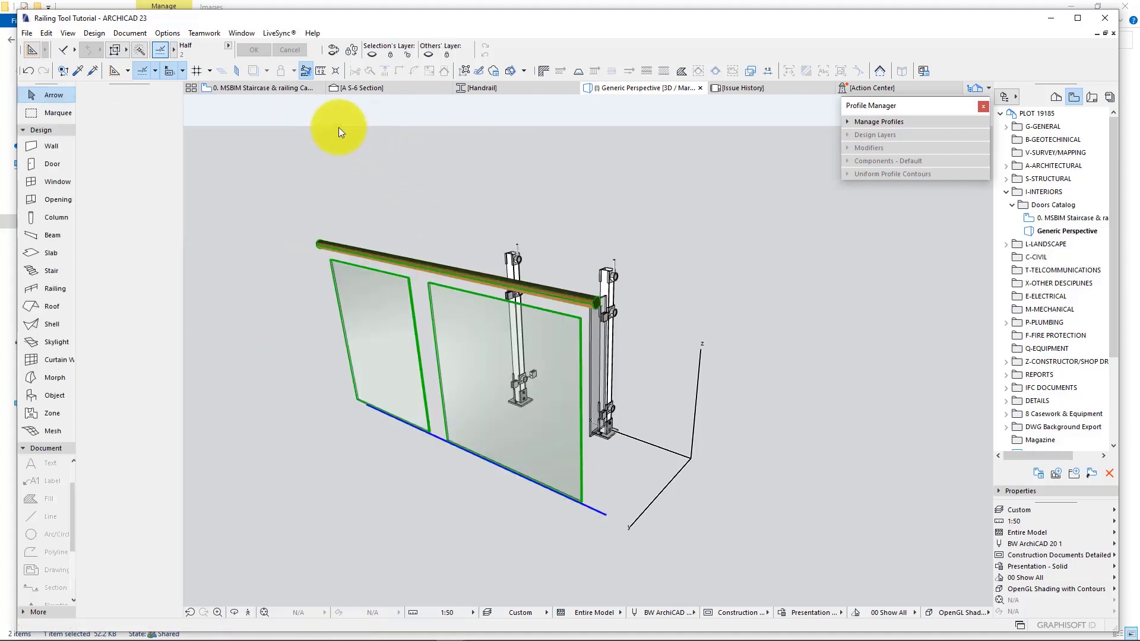
- Save all inner-post elements on the floor plan as a railing post named Inner Post ST in the MSBIM StairCase & Railings folder, keeping the default object settings
click(286, 88)
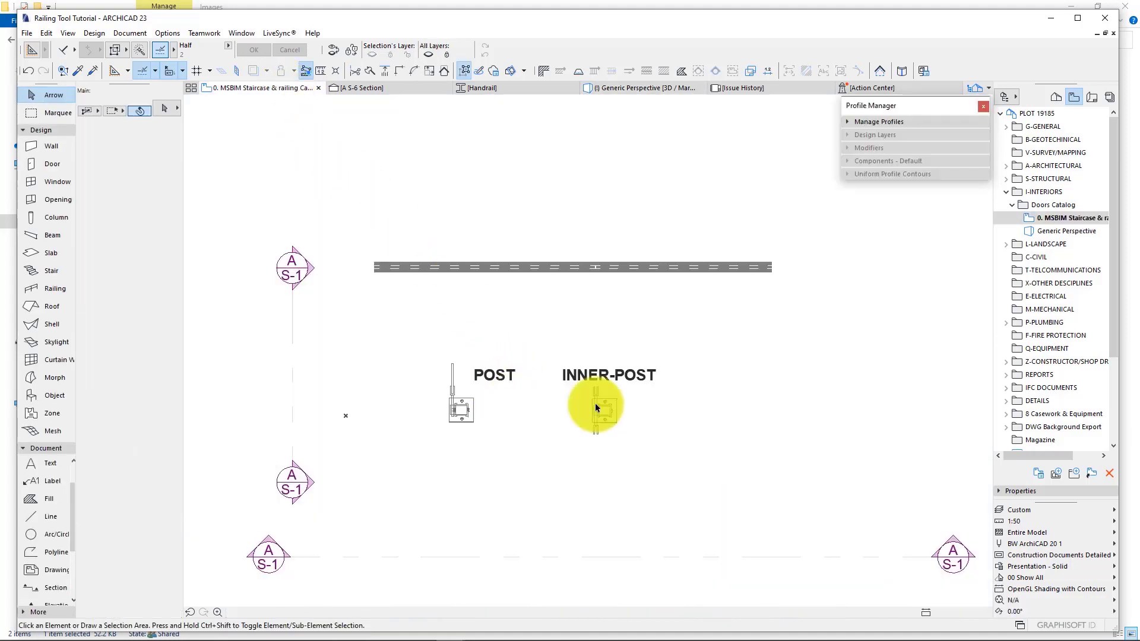
scroll(622, 409, up, 6)
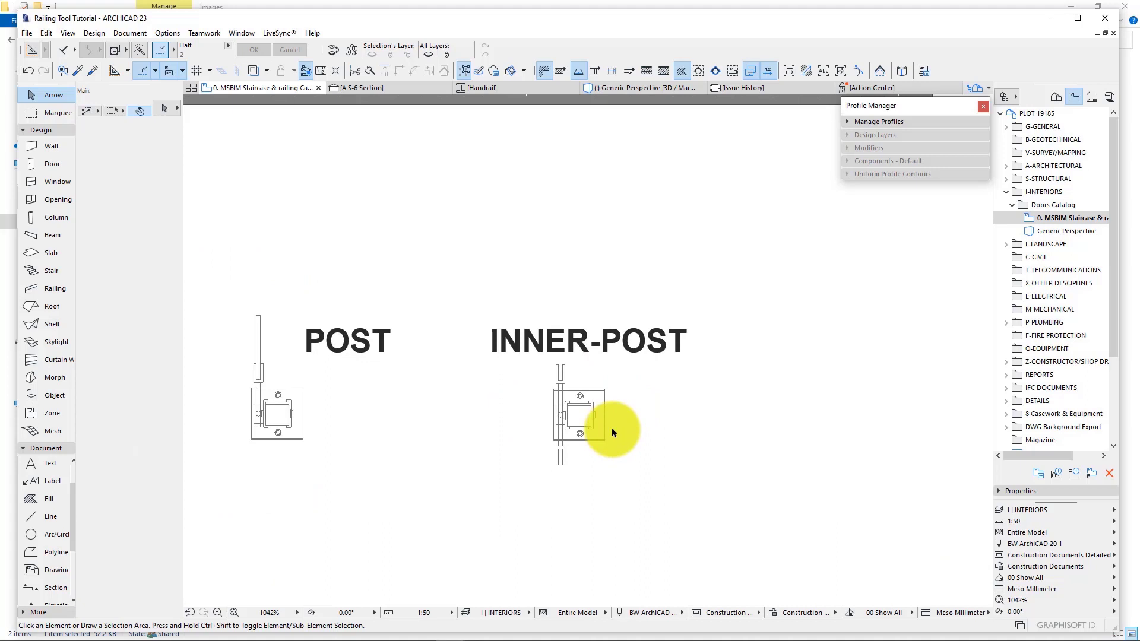
scroll(610, 436, up, 1)
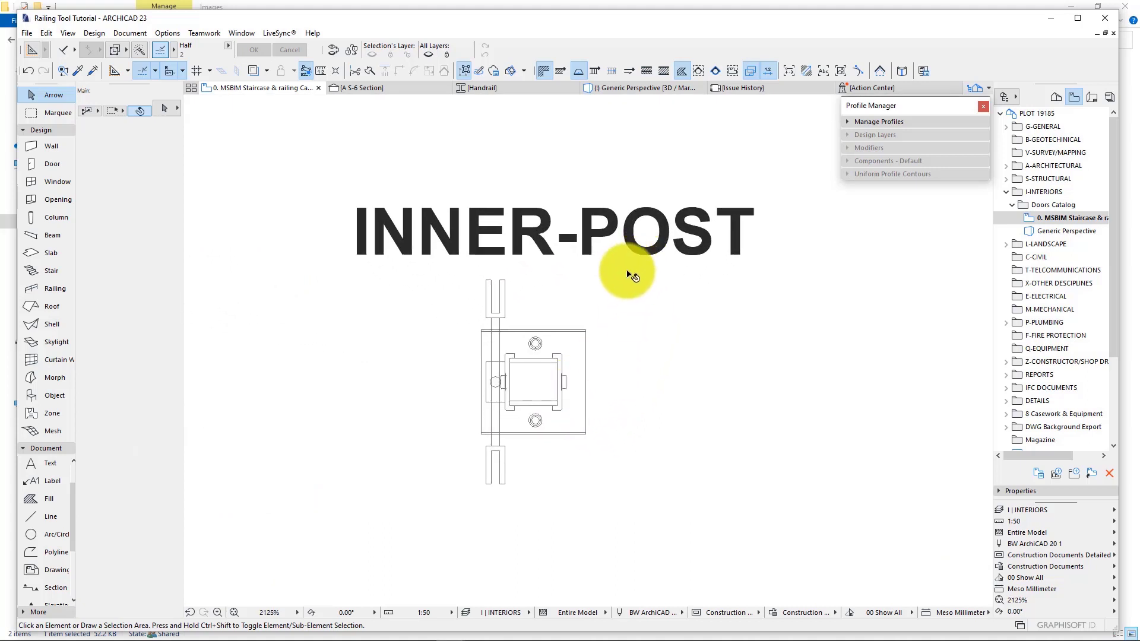
drag(625, 286, 440, 490)
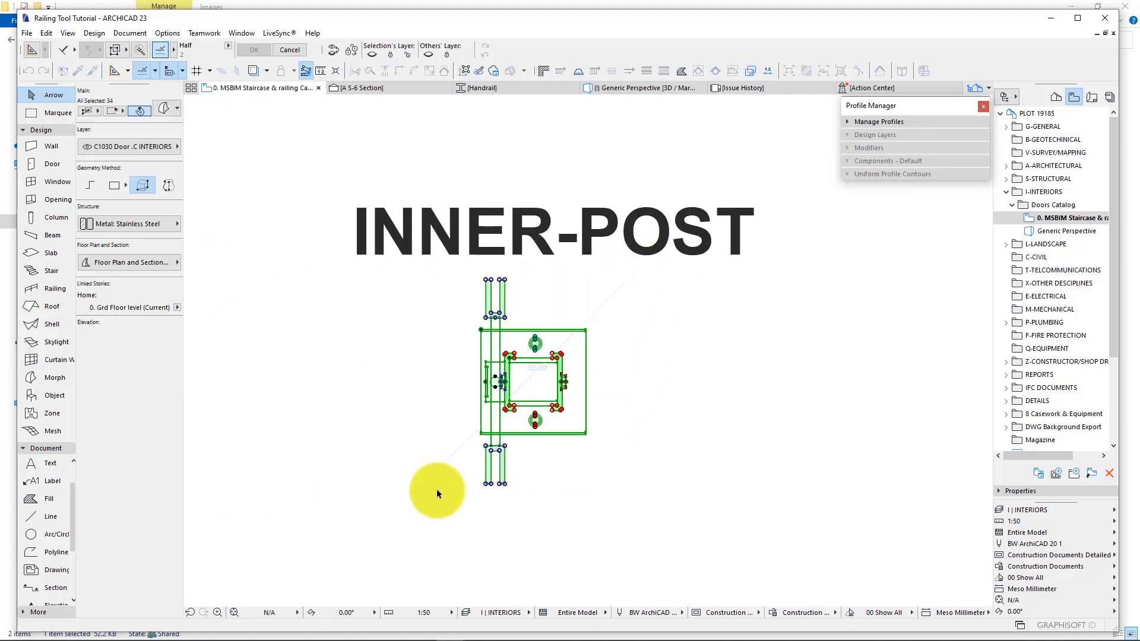
click(27, 32)
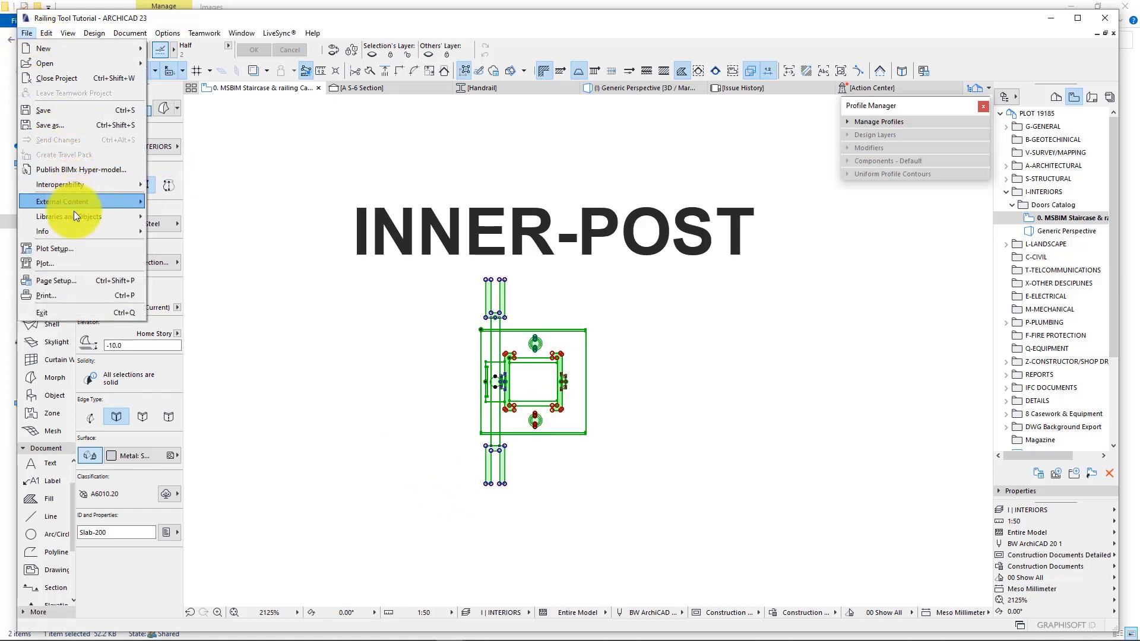
mouse_move(73, 216)
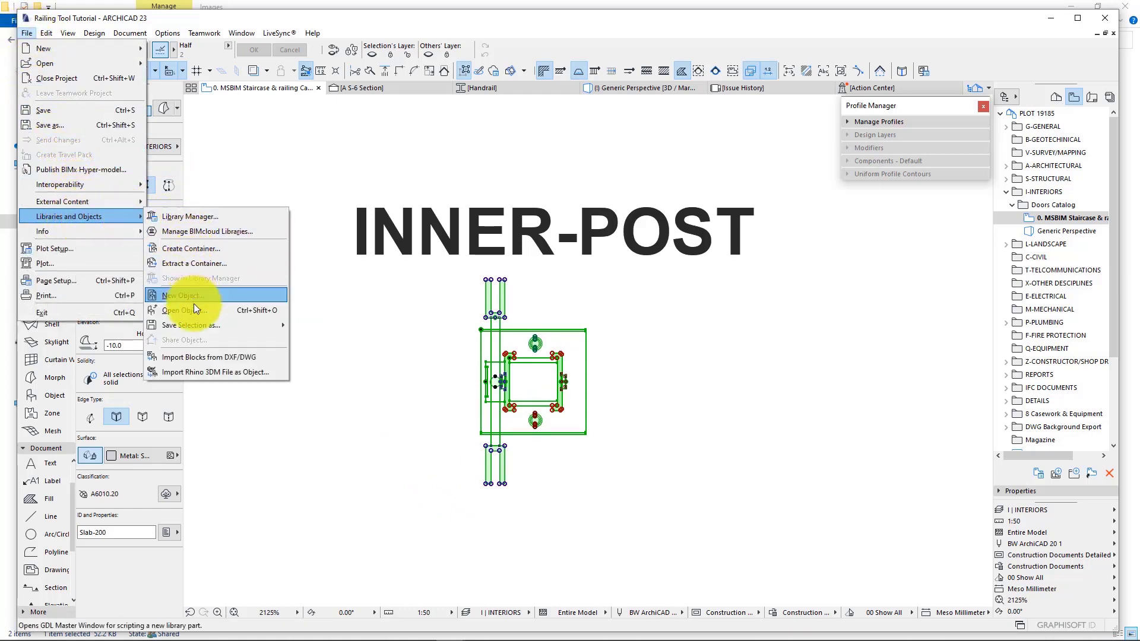
mouse_move(231, 325)
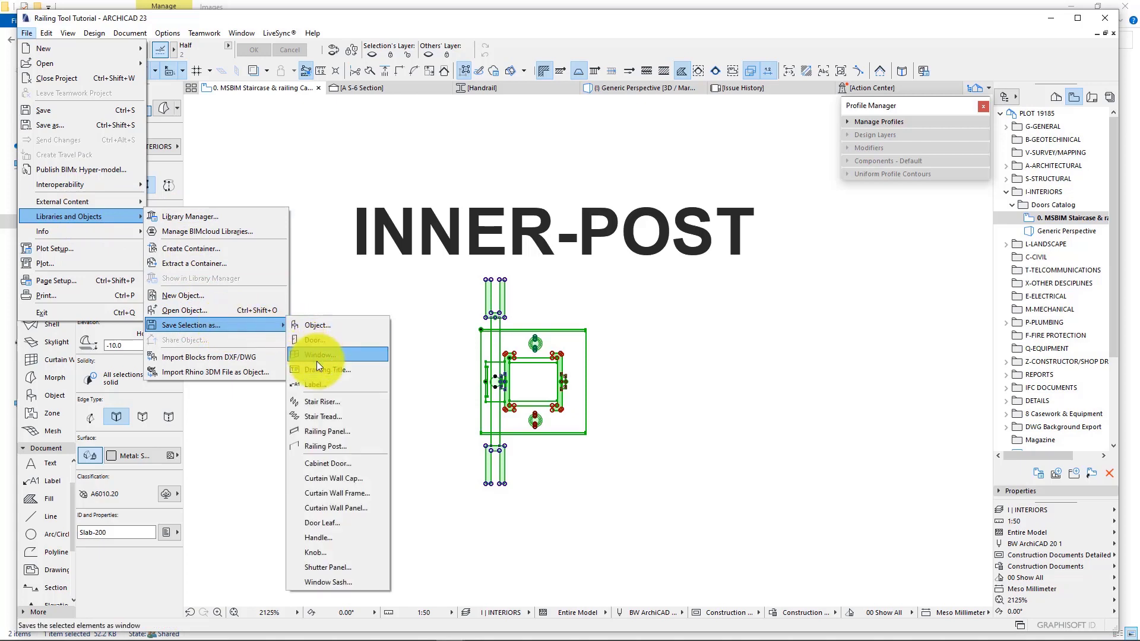
click(329, 446)
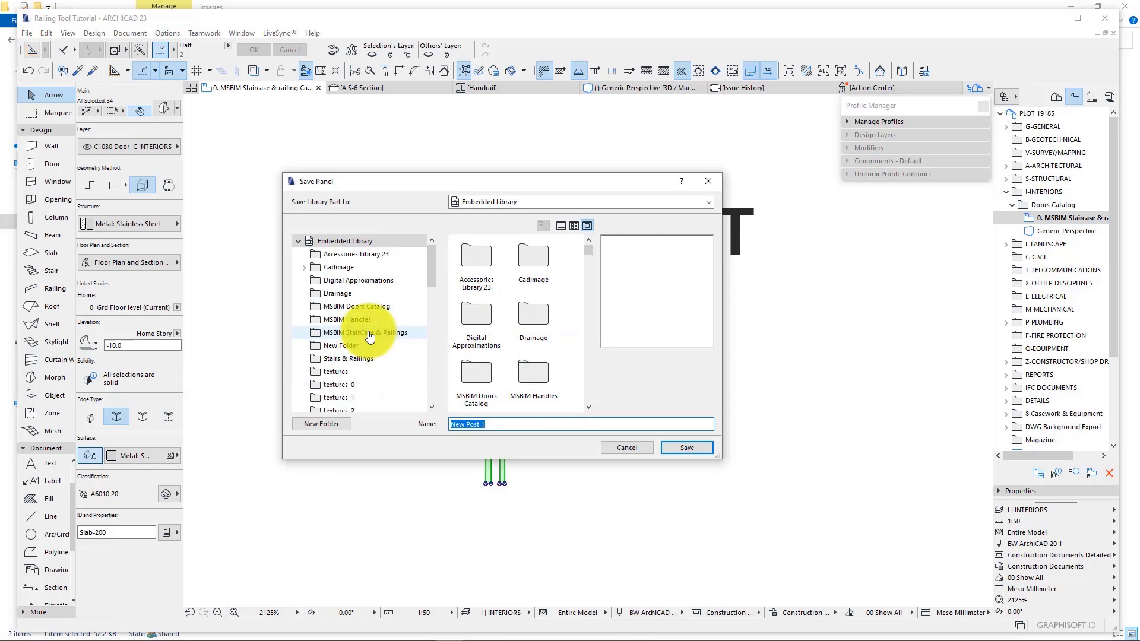
click(369, 333)
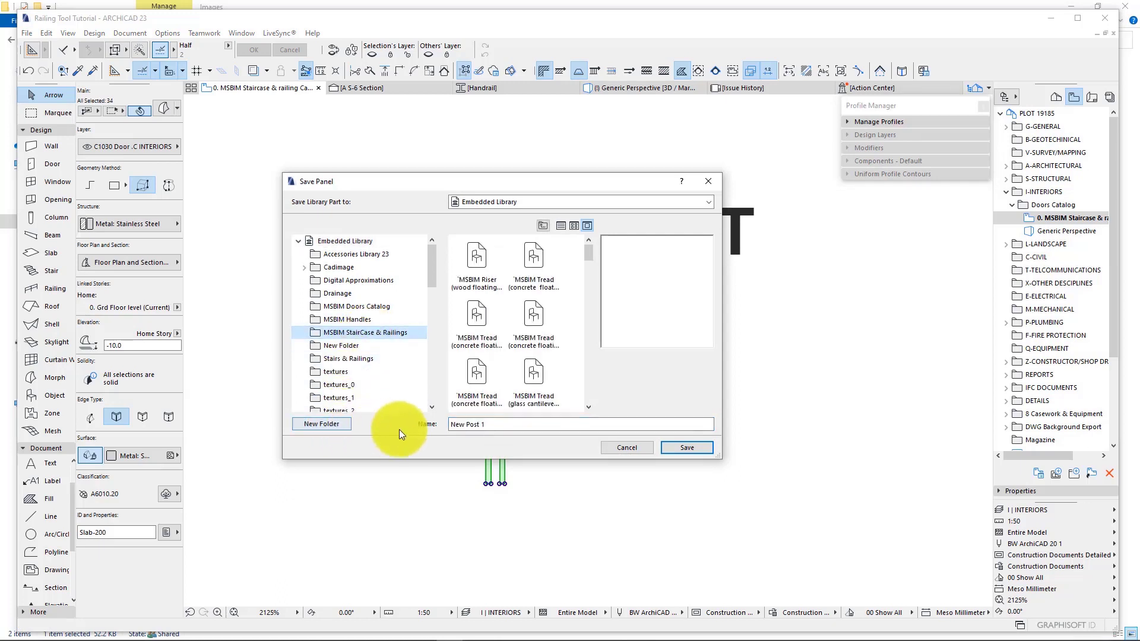
drag(588, 257, 591, 368)
drag(519, 420, 452, 425)
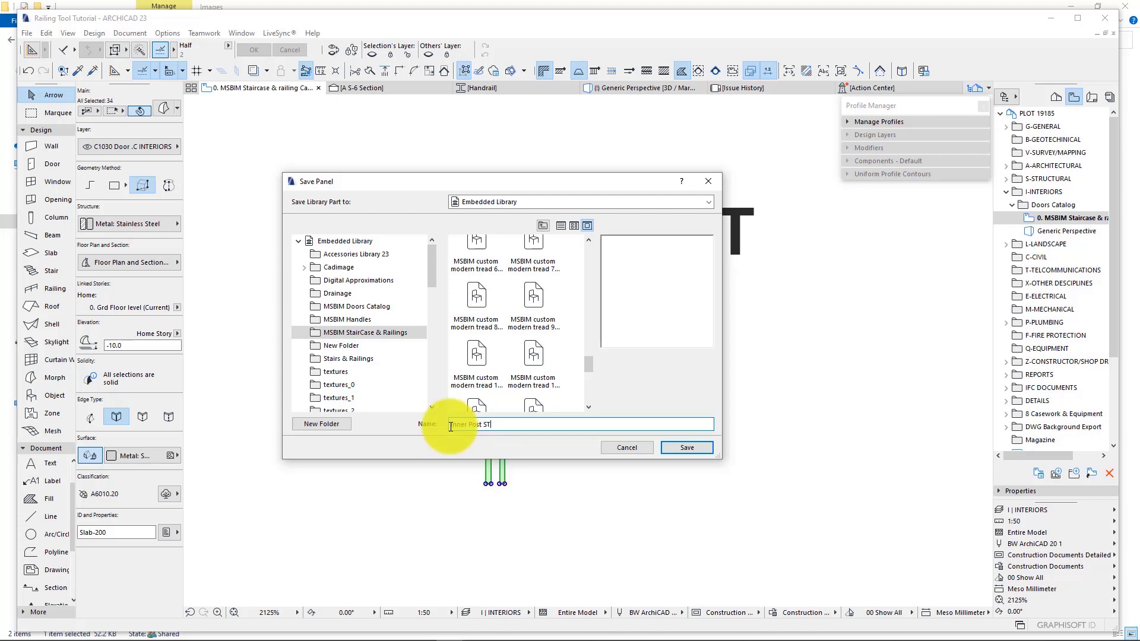
click(674, 446)
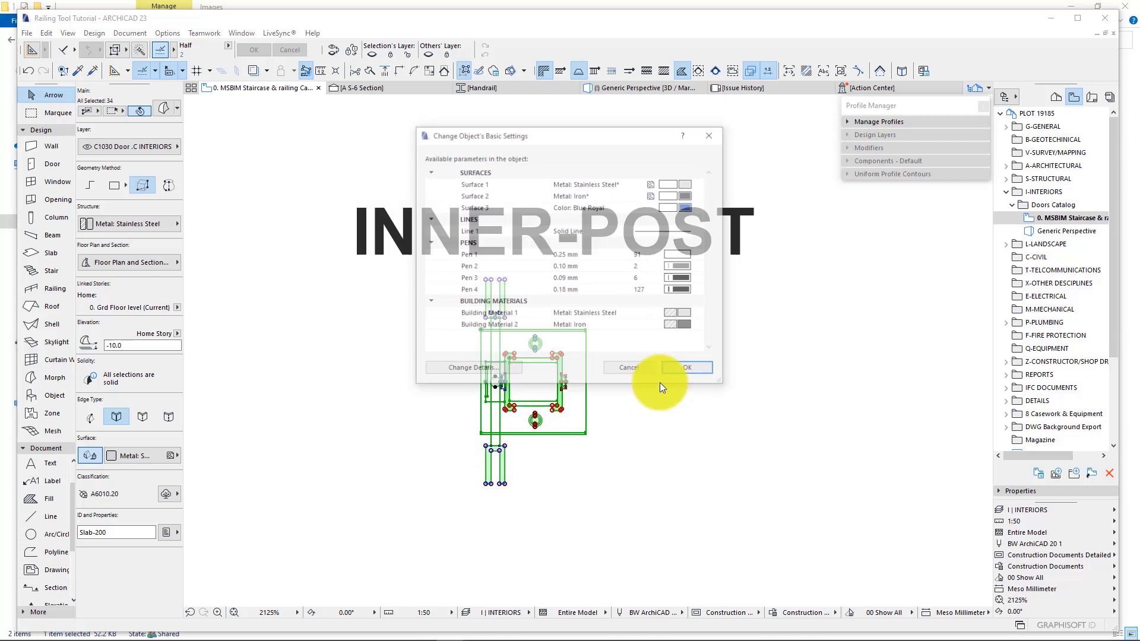
click(686, 370)
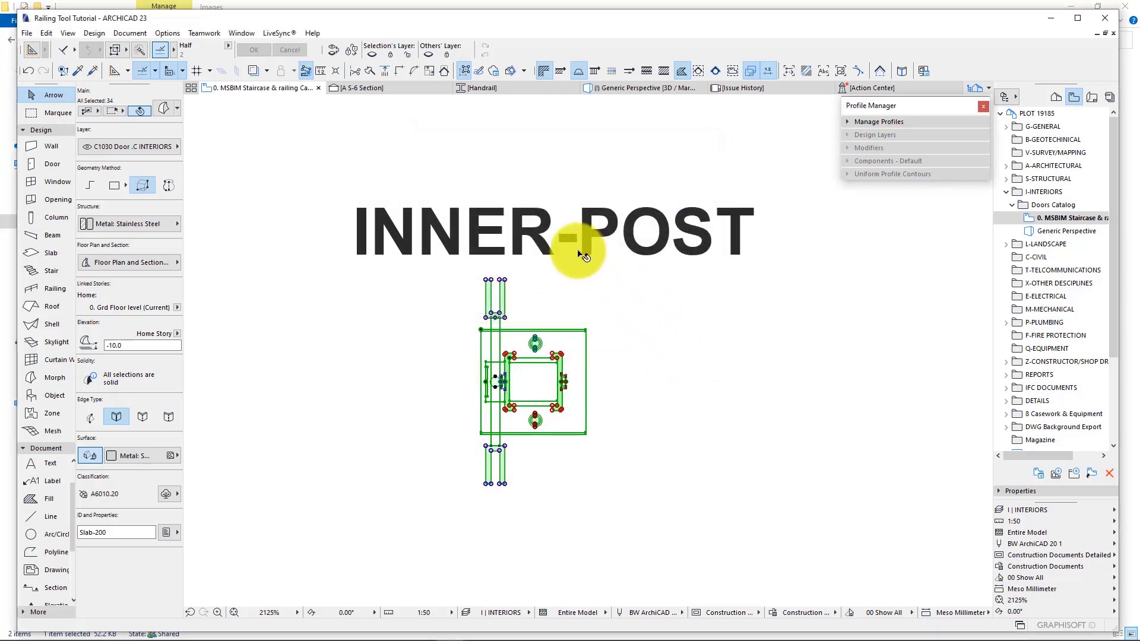
- Assign Inner Post ST as the inner post of the glass railing in the 3D model
click(632, 85)
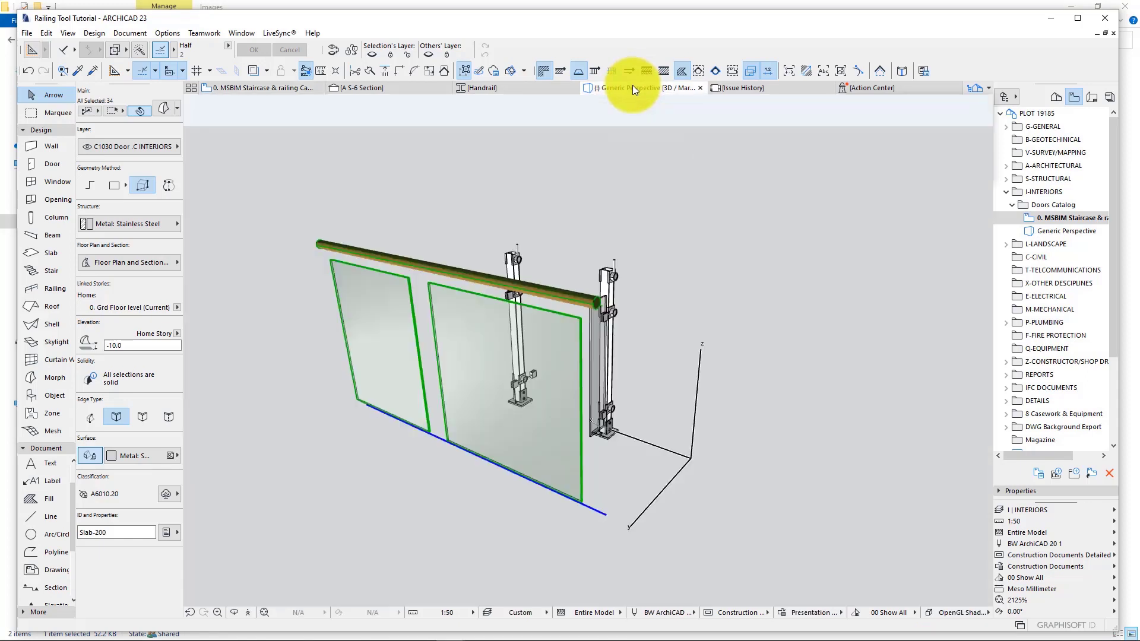
click(596, 311)
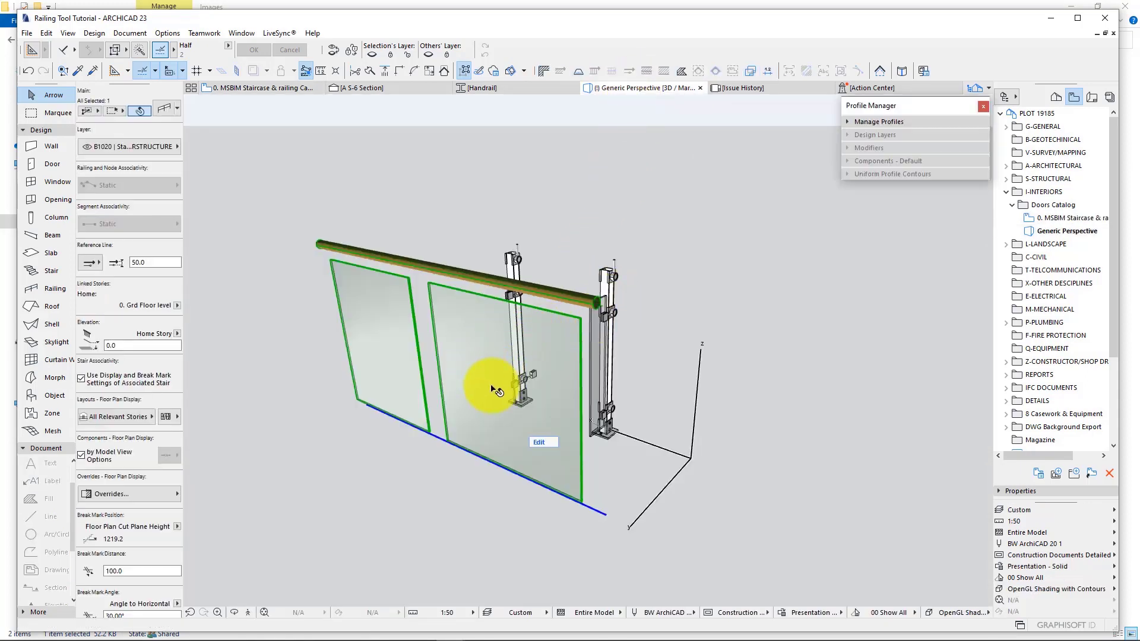
click(165, 107)
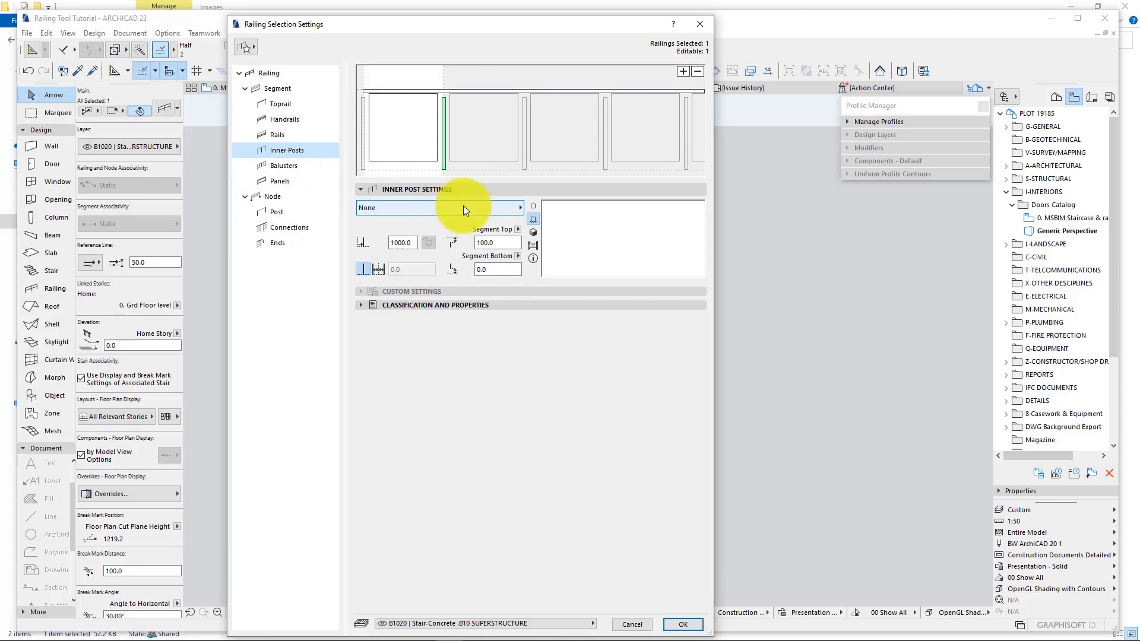
click(448, 208)
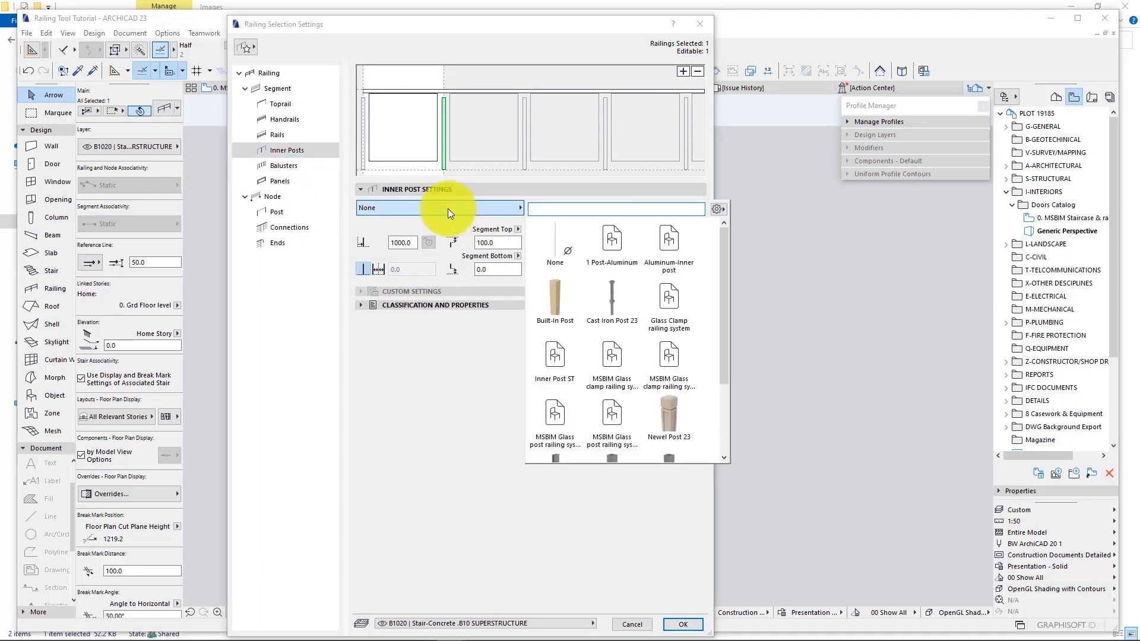
scroll(598, 348, down, 3)
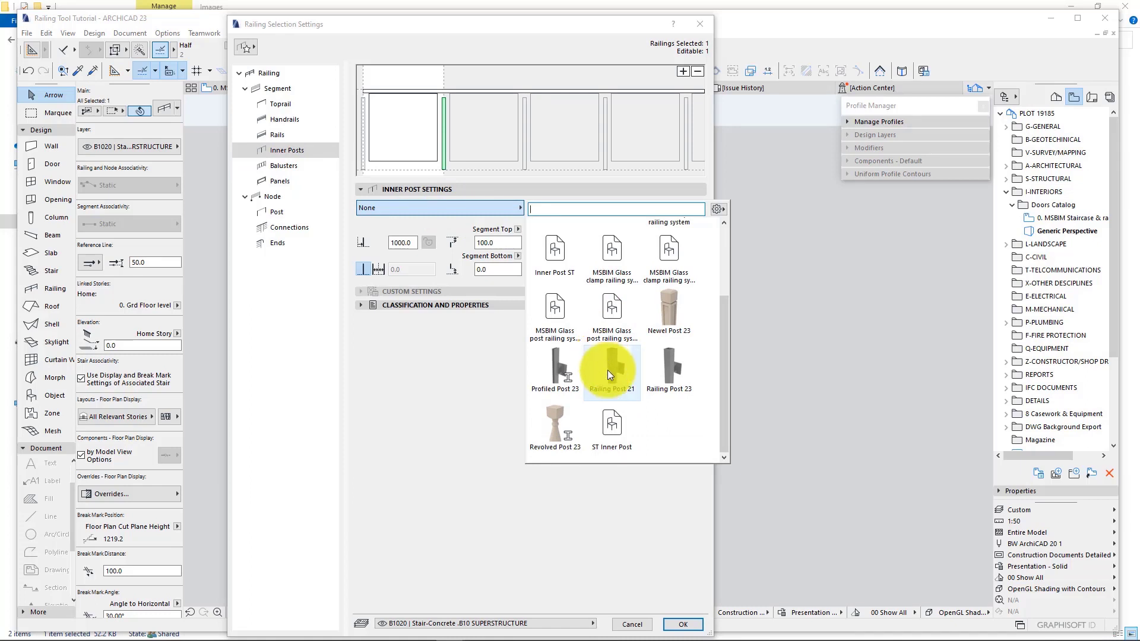
scroll(596, 372, up, 3)
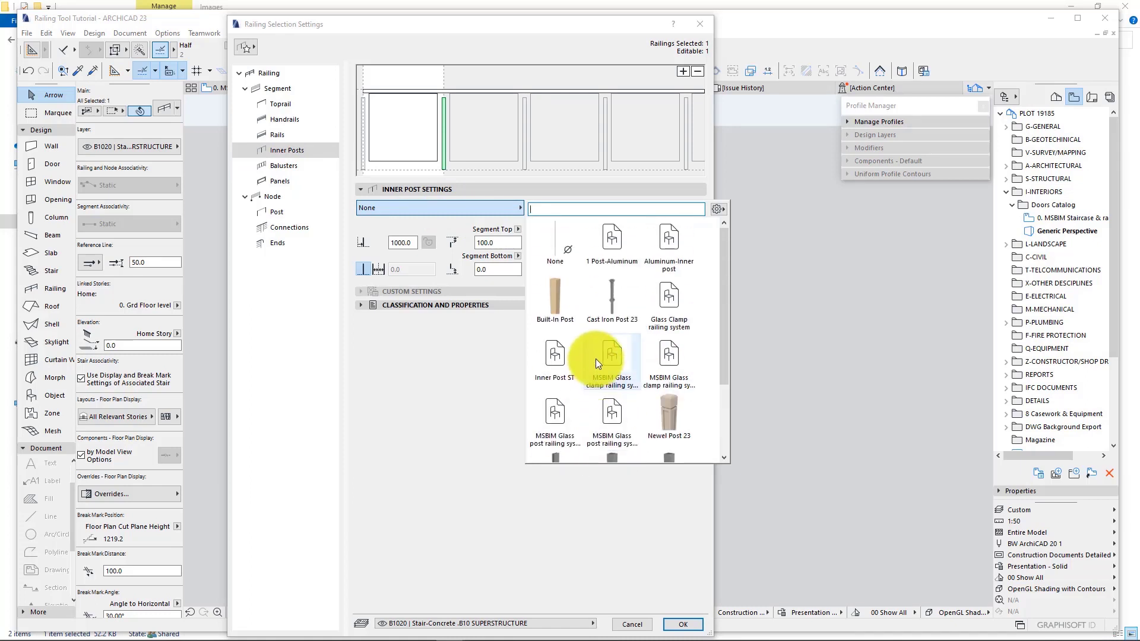
click(567, 363)
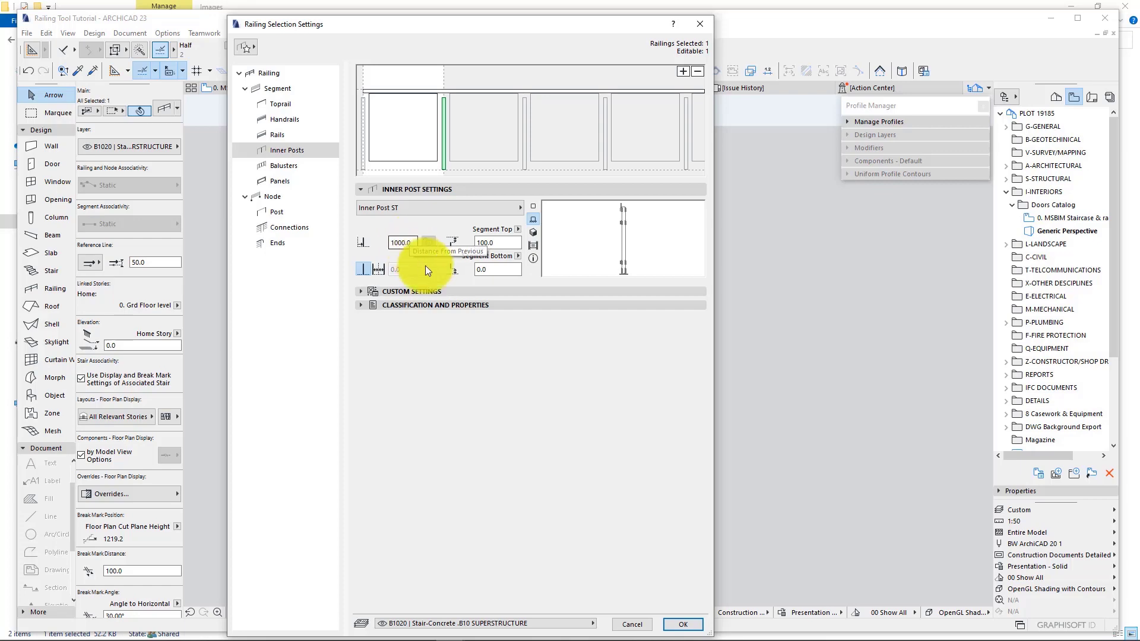
click(682, 624)
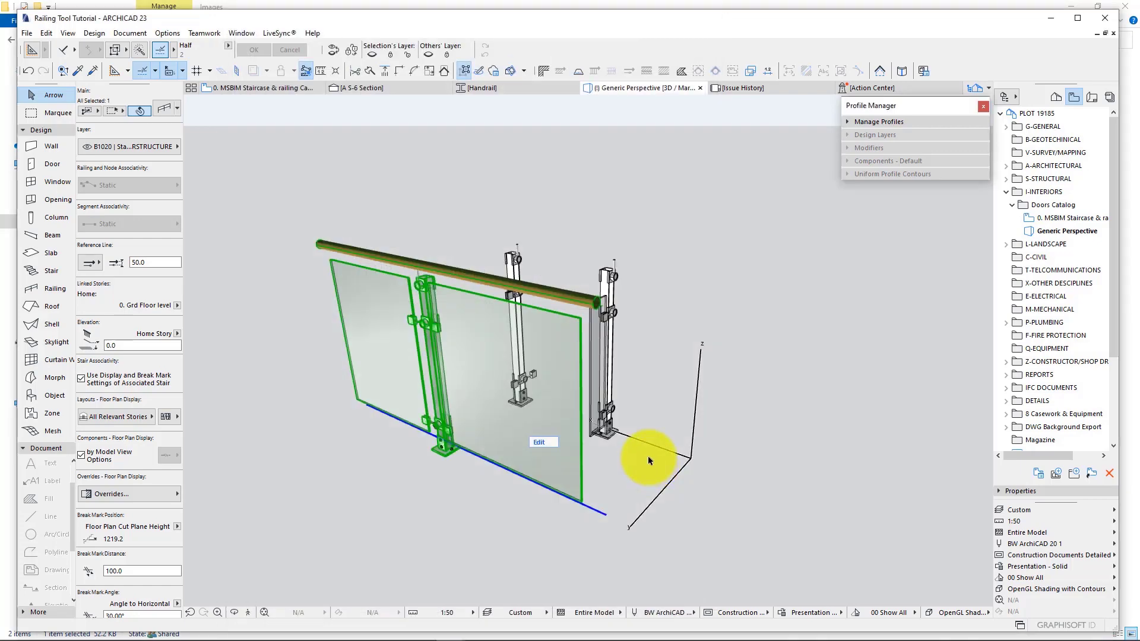
- Examine the orientation of the new inner post and its clamps relative to the handrail and glass panels
click(431, 473)
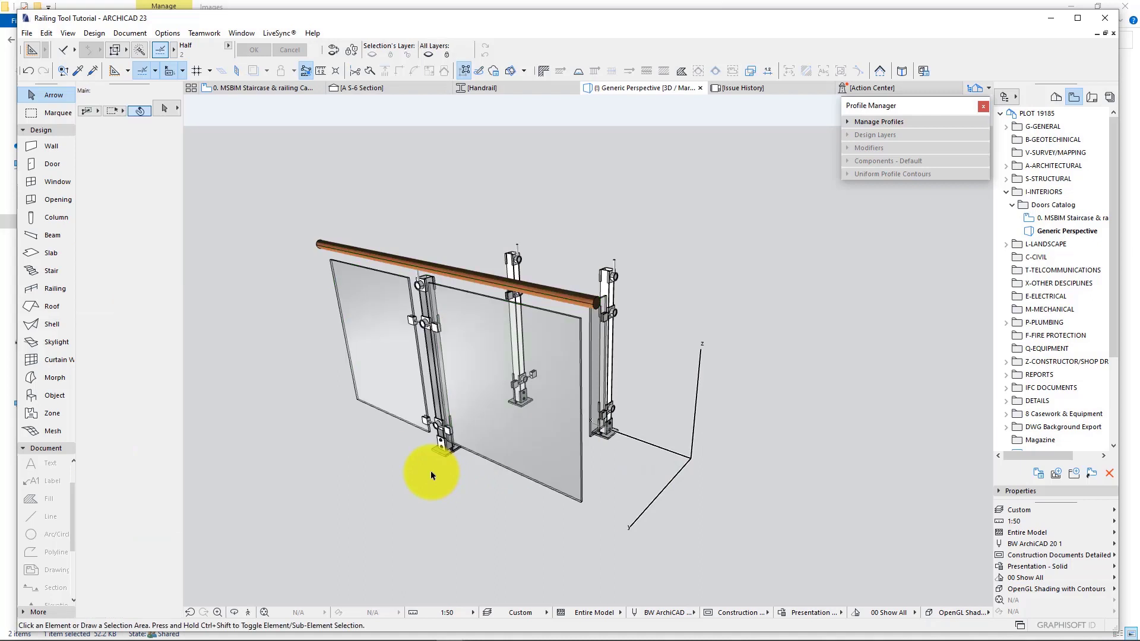
key(o)
drag(435, 465, 517, 429)
scroll(438, 356, up, 4)
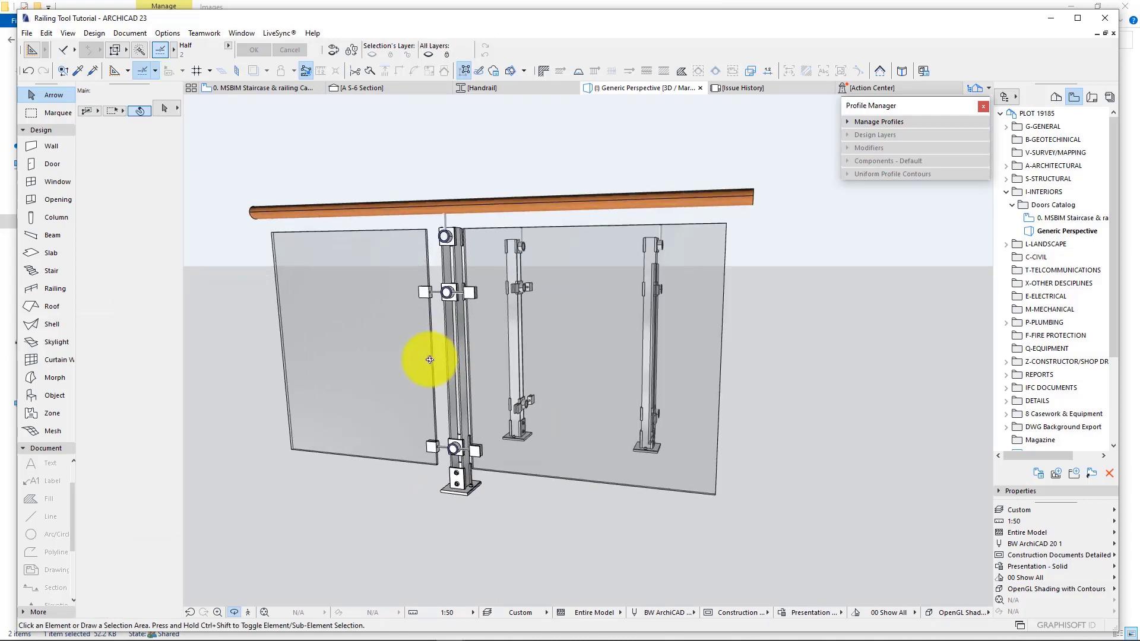
drag(430, 359, 509, 382)
scroll(523, 362, up, 5)
scroll(512, 376, down, 5)
scroll(511, 376, up, 5)
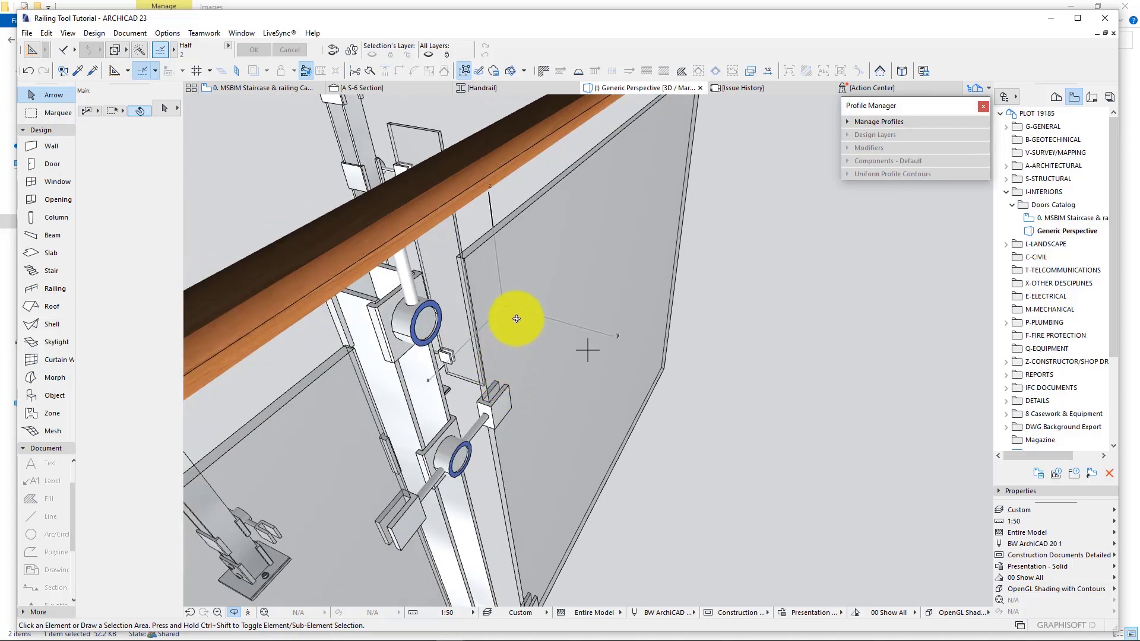
- Rotate the selected inner-post elements on the floor plan 90° counterclockwise about the post's centre
key(F2)
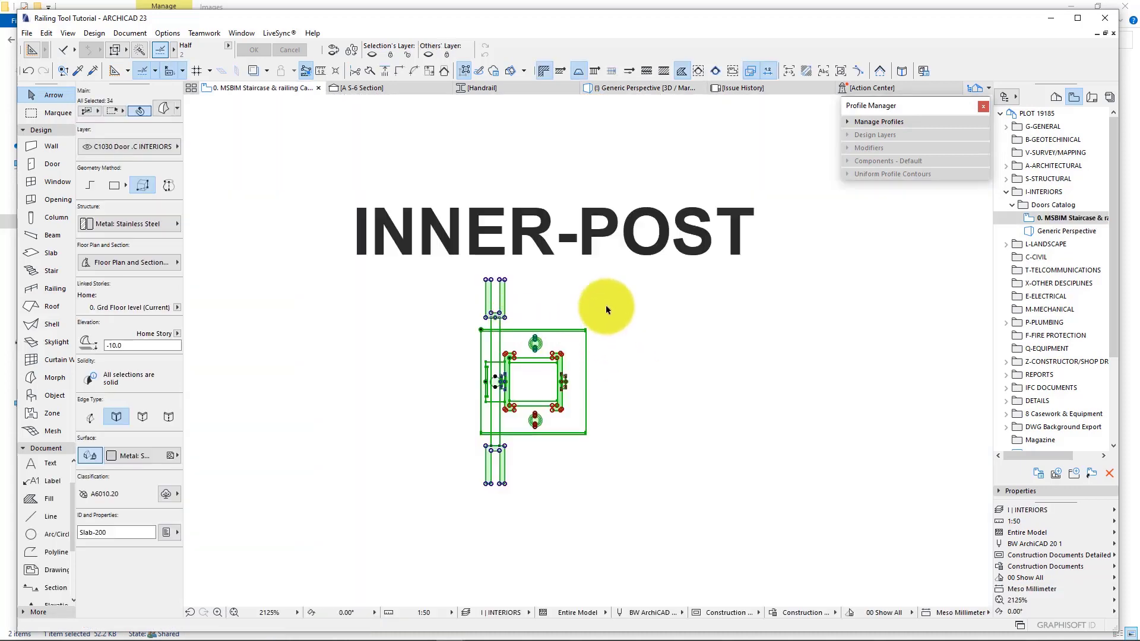
key(ctrl+e)
click(523, 379)
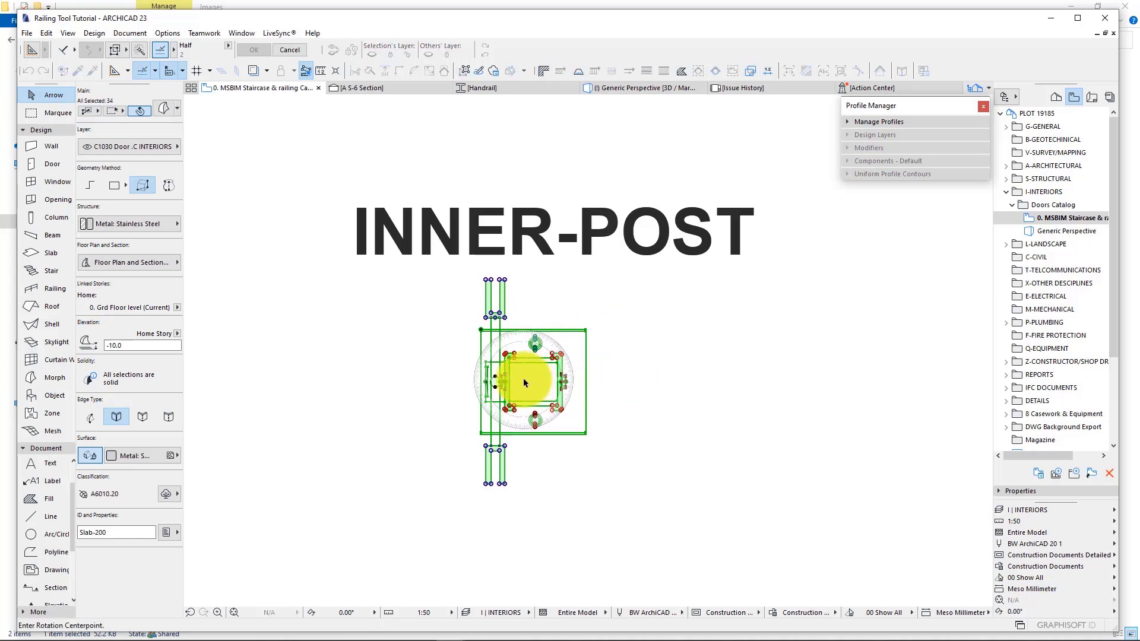
click(643, 370)
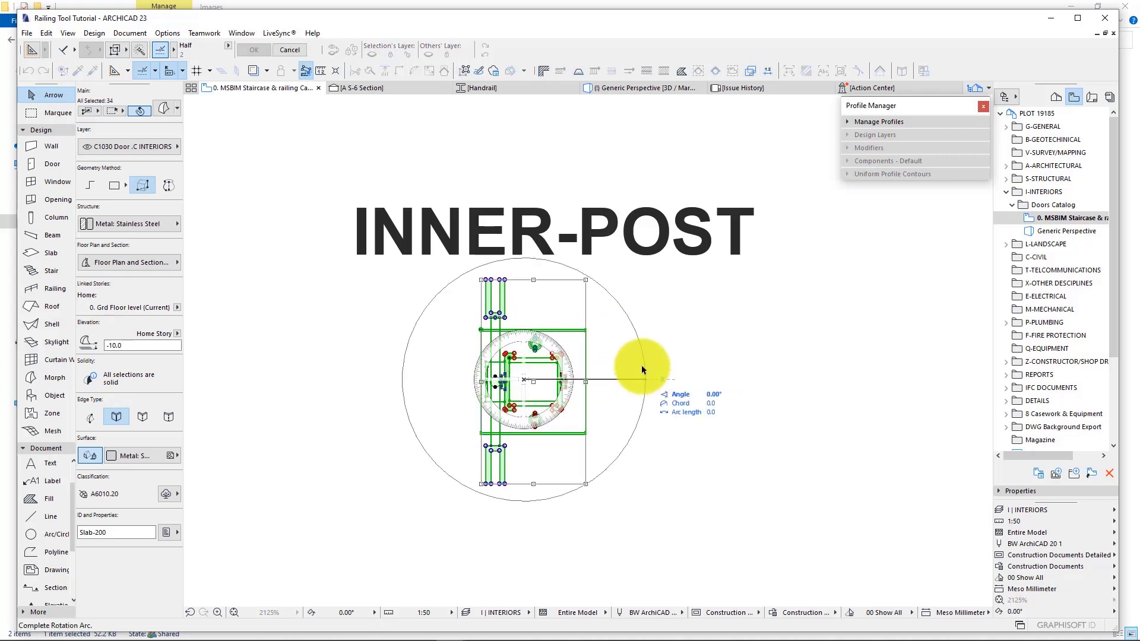
click(522, 276)
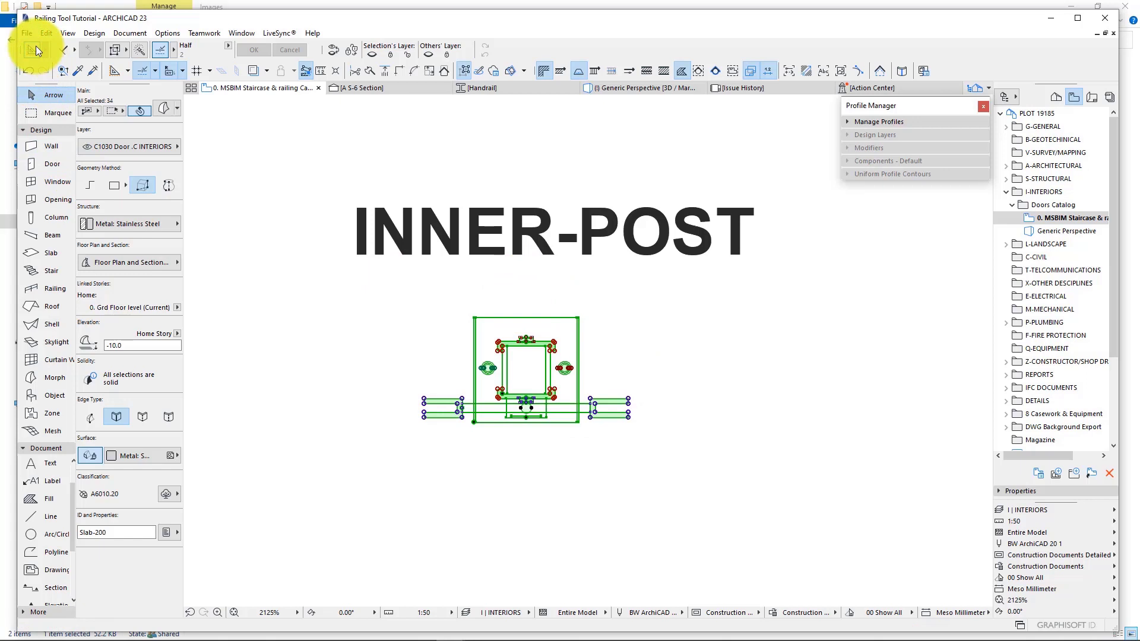
- Save the rotated inner-post elements as a railing post, replacing Inner Post ST in the MSBIM StairCase & Railings folder with default object settings
click(25, 32)
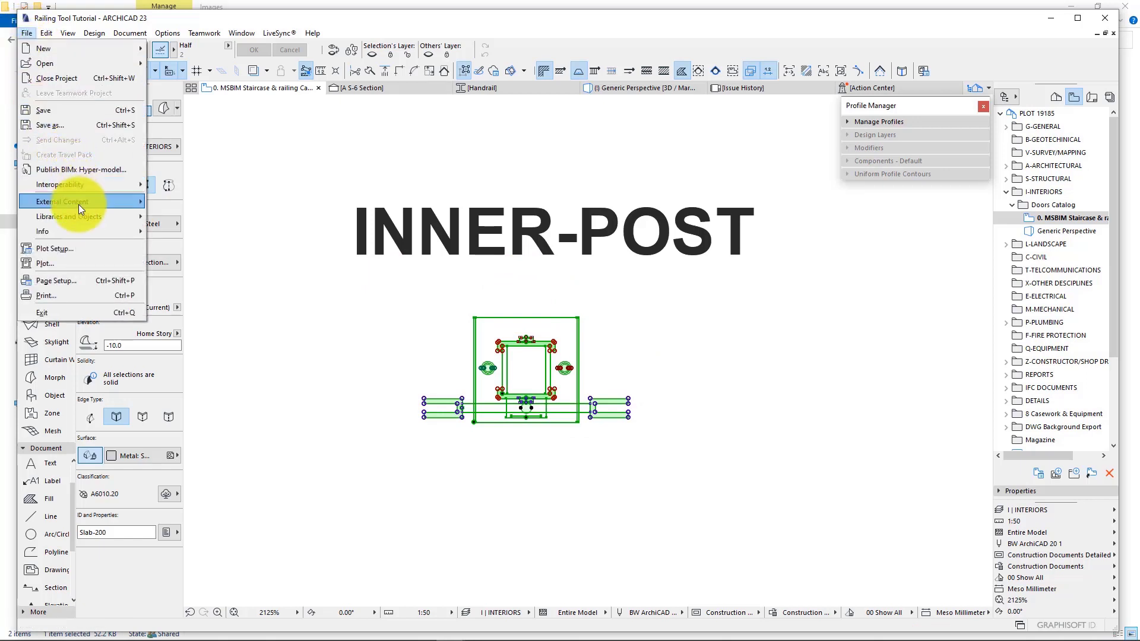
mouse_move(79, 216)
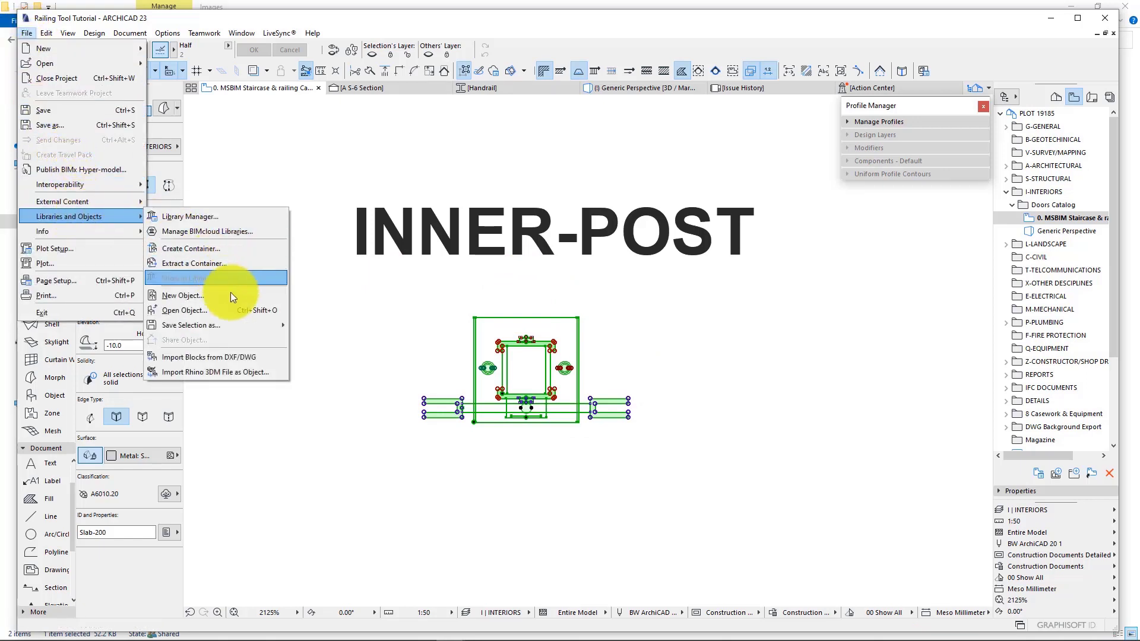
mouse_move(245, 321)
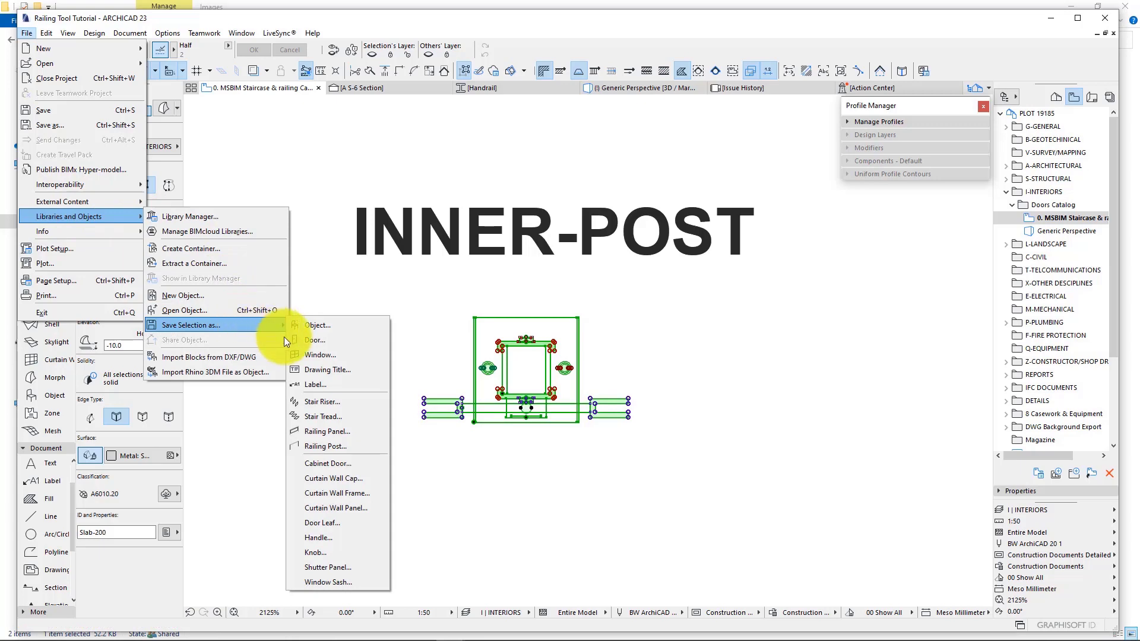
click(326, 445)
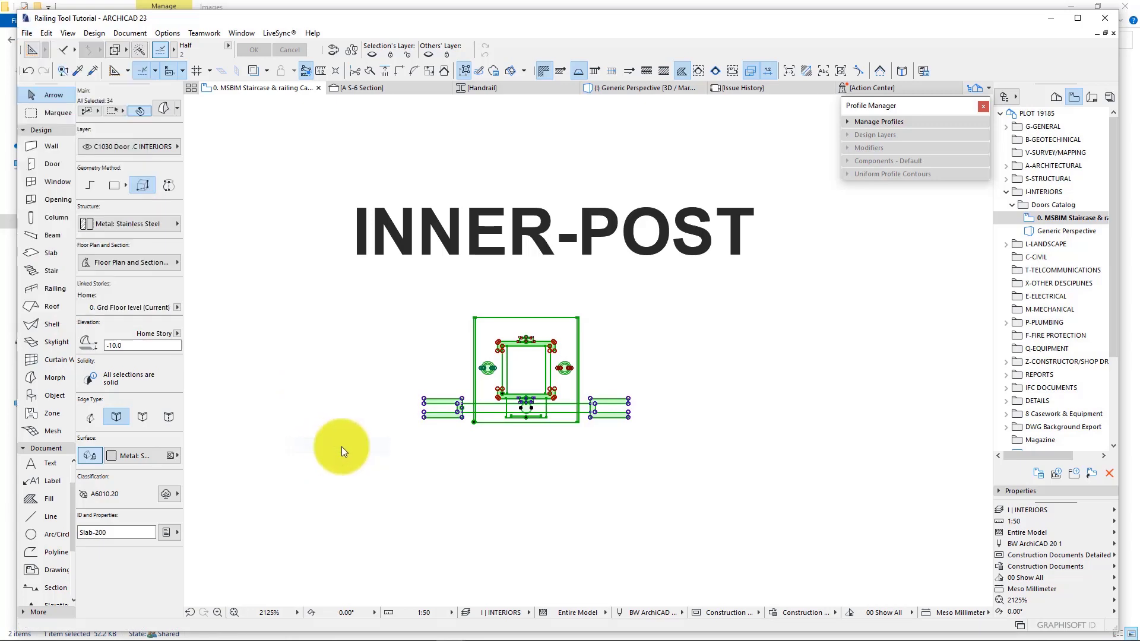
click(383, 333)
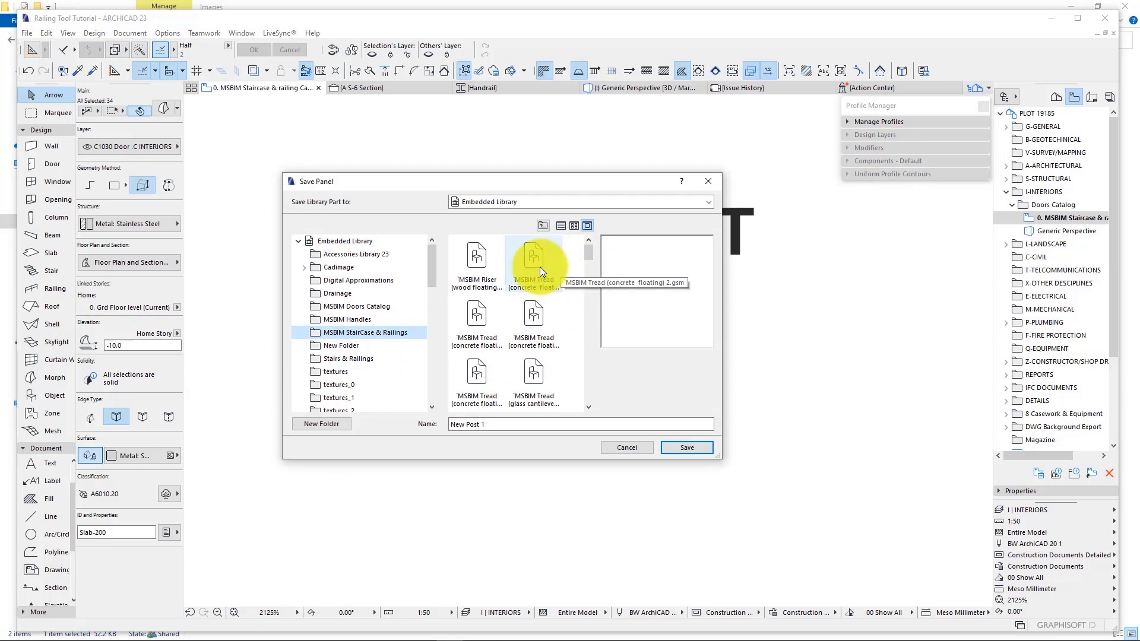
scroll(539, 266, down, 3)
click(472, 375)
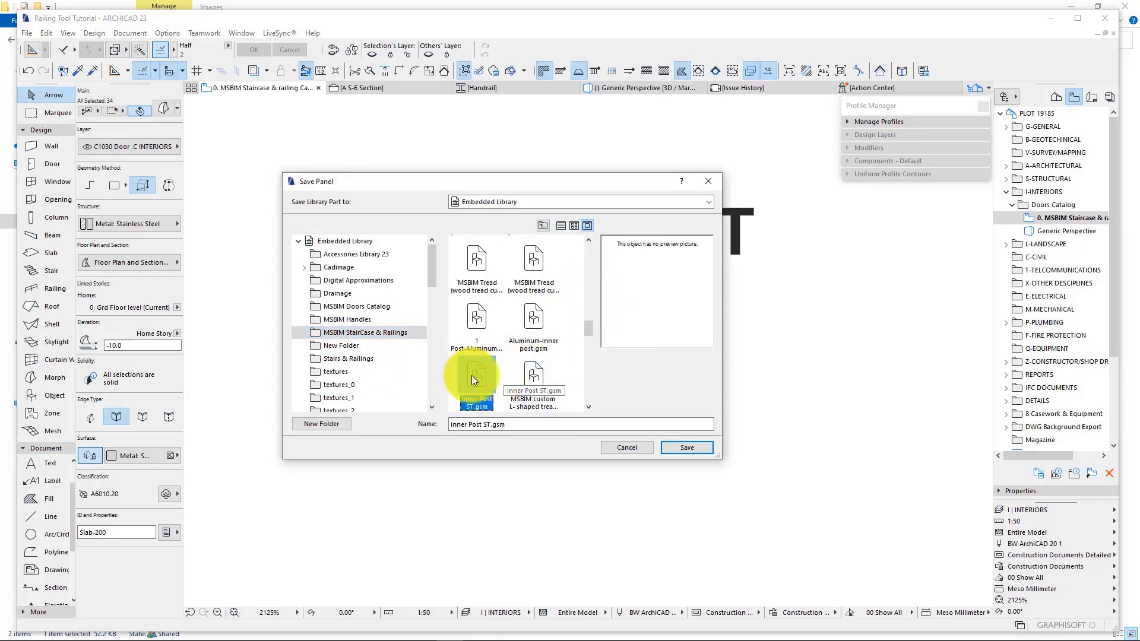
click(686, 449)
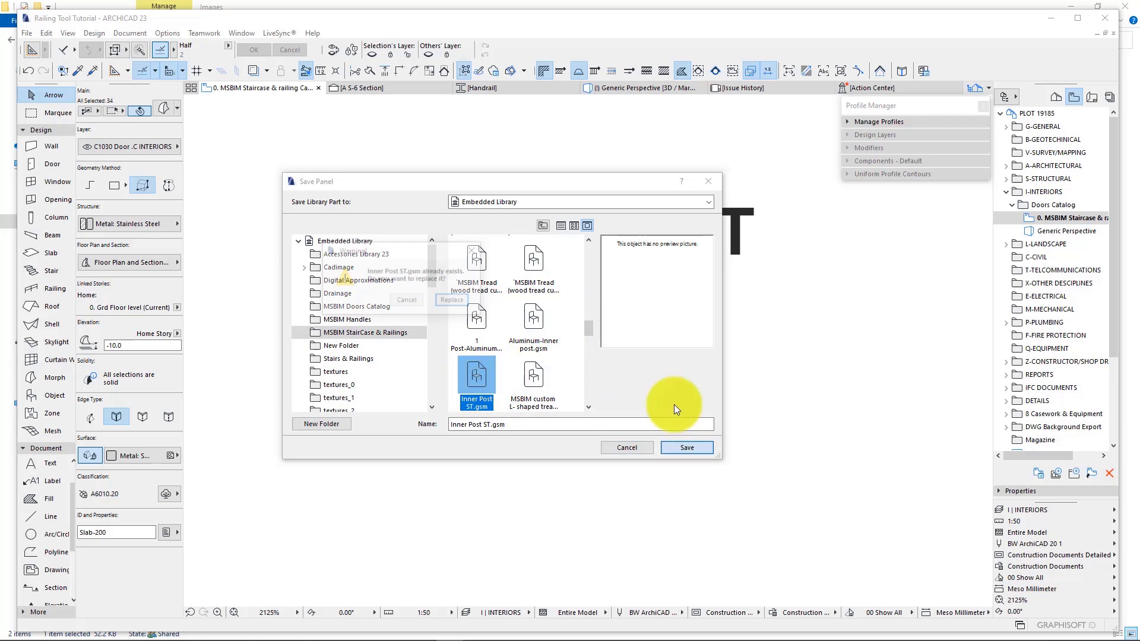
click(460, 301)
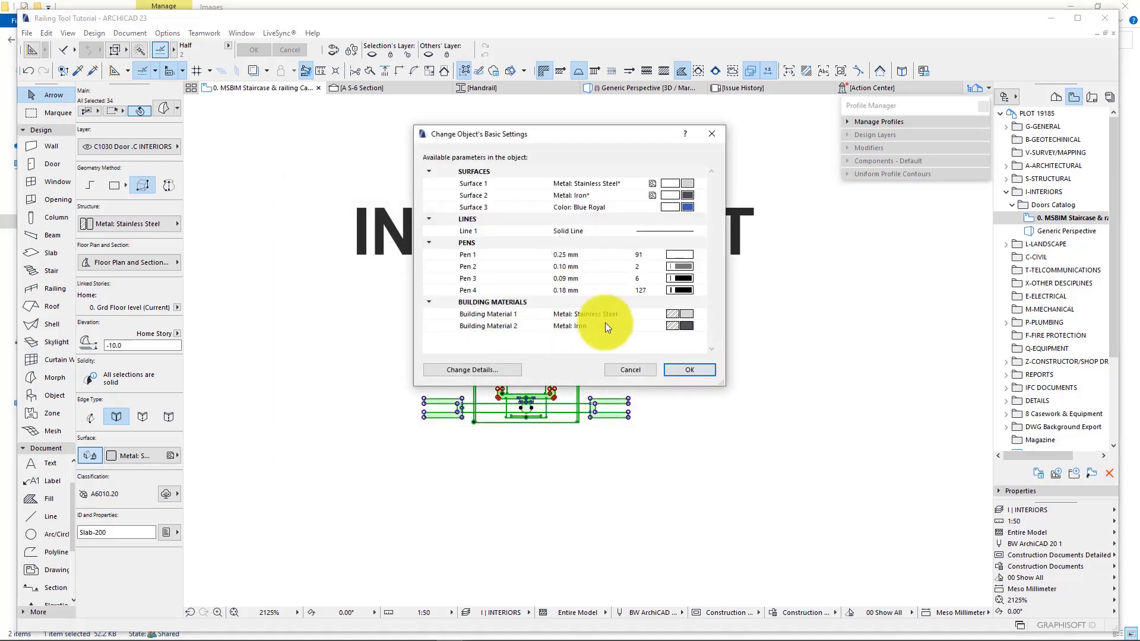
click(689, 370)
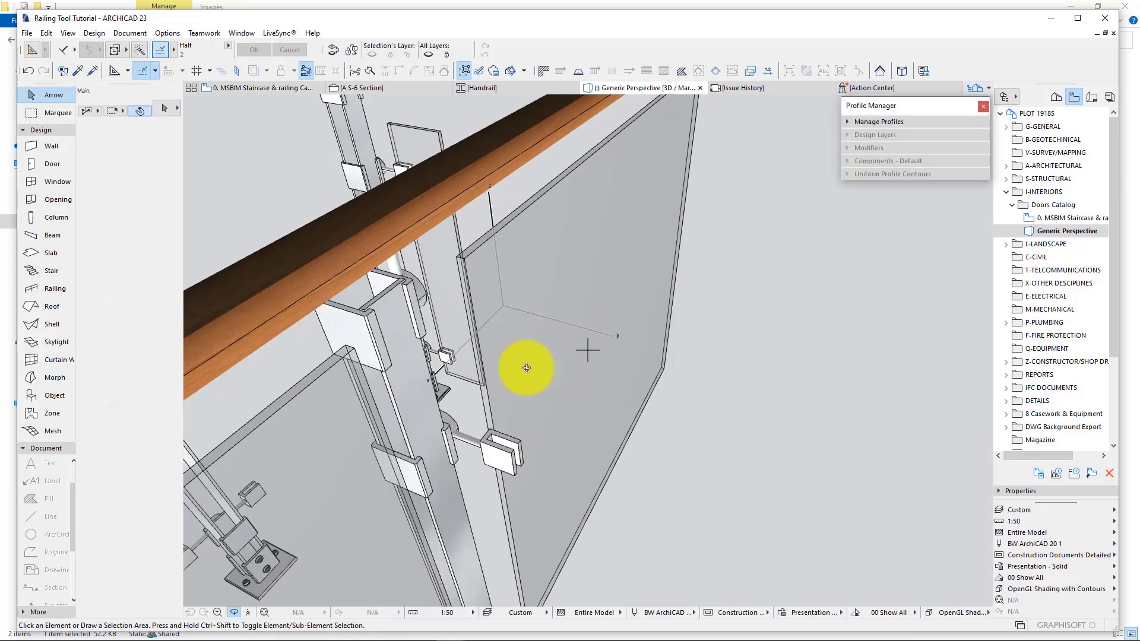
- Check the inner post's orientation in the 3D model and undo the last rotation of its elements on the floor plan
drag(526, 368, 524, 262)
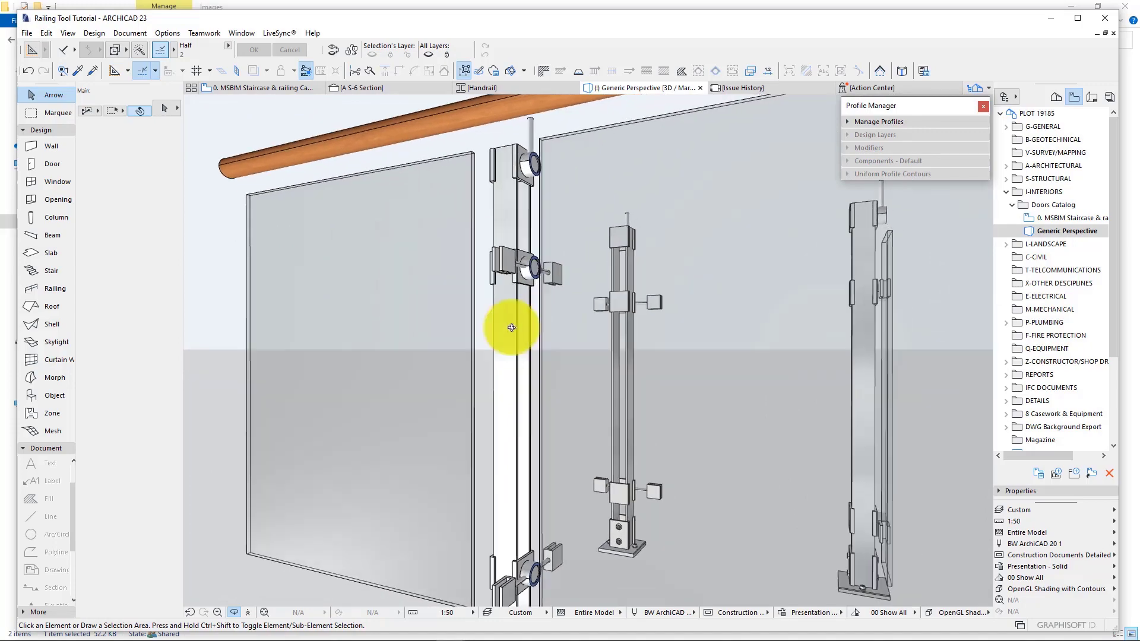
drag(512, 328, 651, 356)
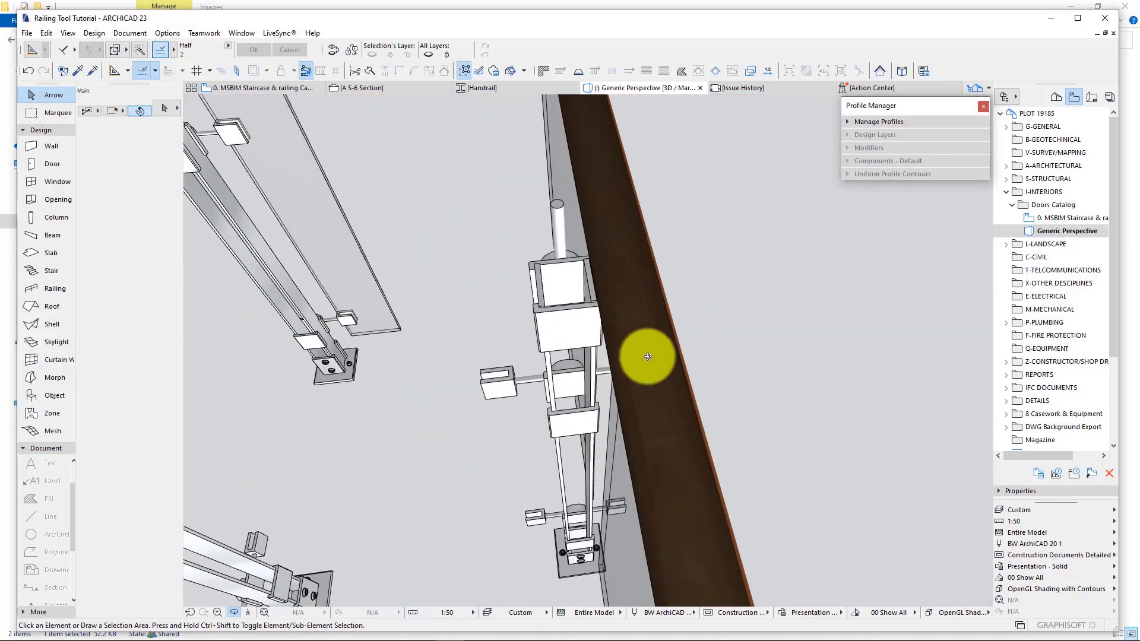
click(272, 84)
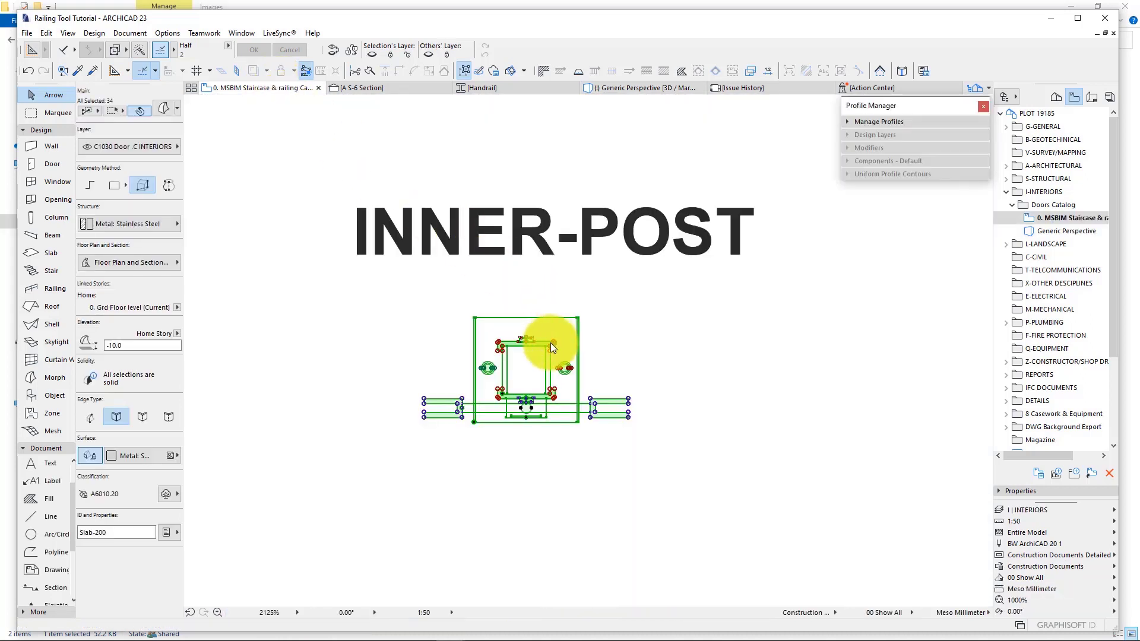
key(ctrl+z)
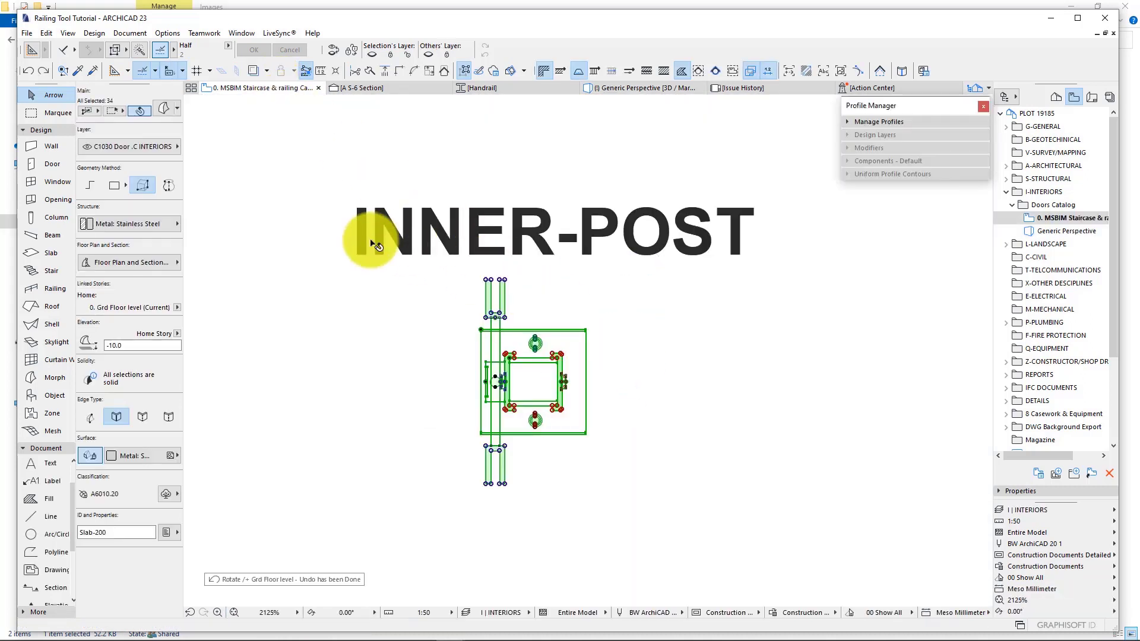
- Save the selected inner-post elements in their restored orientation as a railing post, overwriting Inner Post ST in MSBIM StairCase & Railings with default settings
click(27, 33)
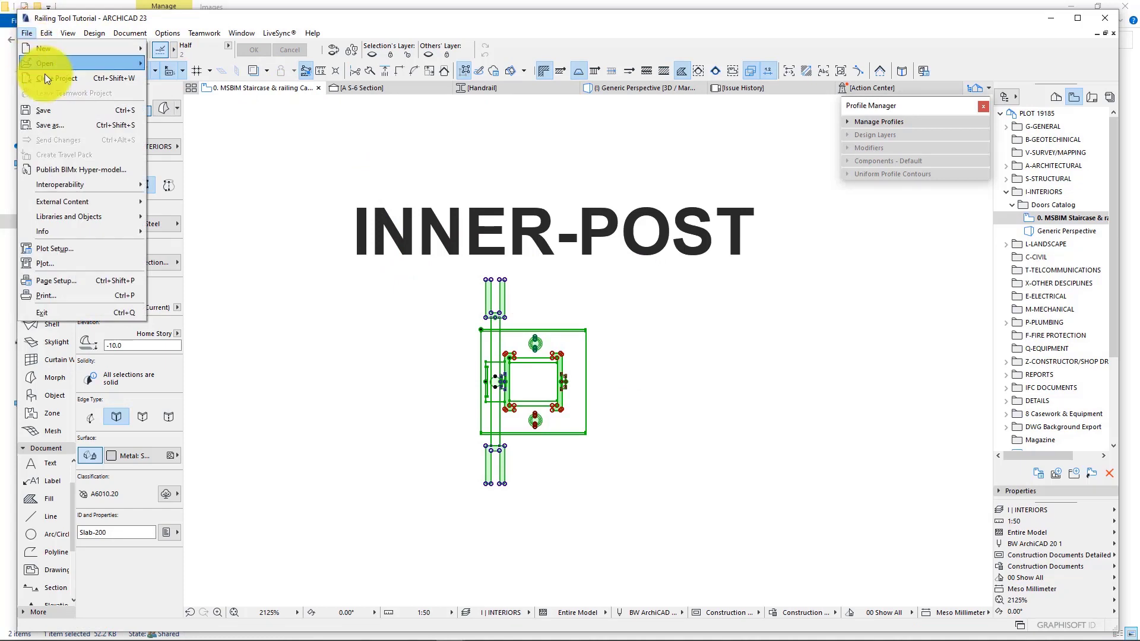
mouse_move(105, 215)
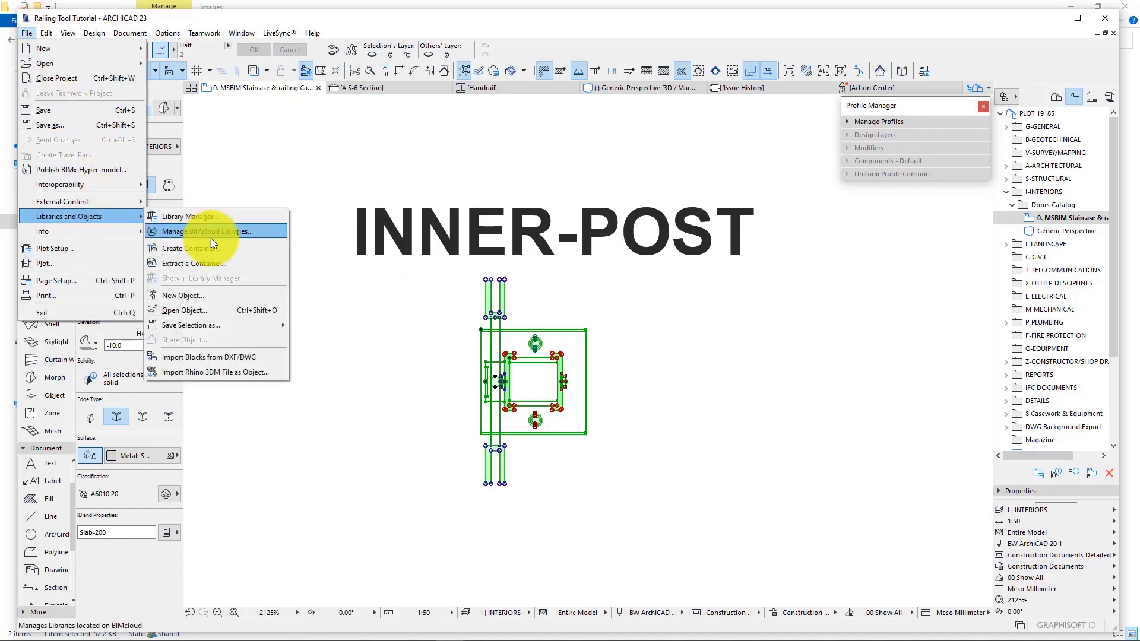
mouse_move(258, 325)
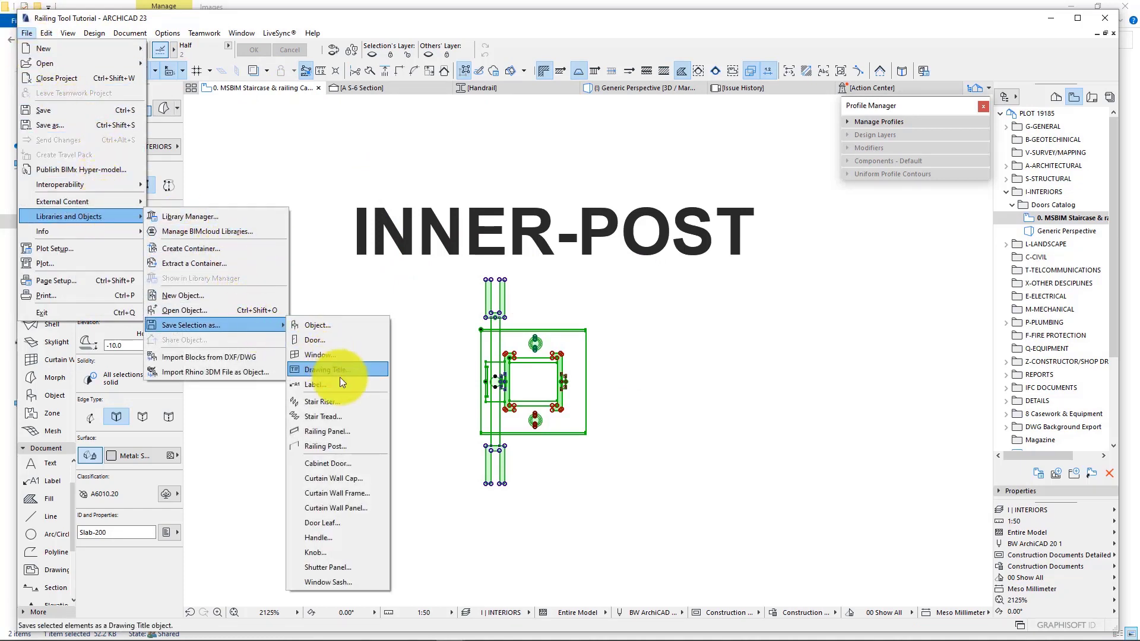
click(346, 446)
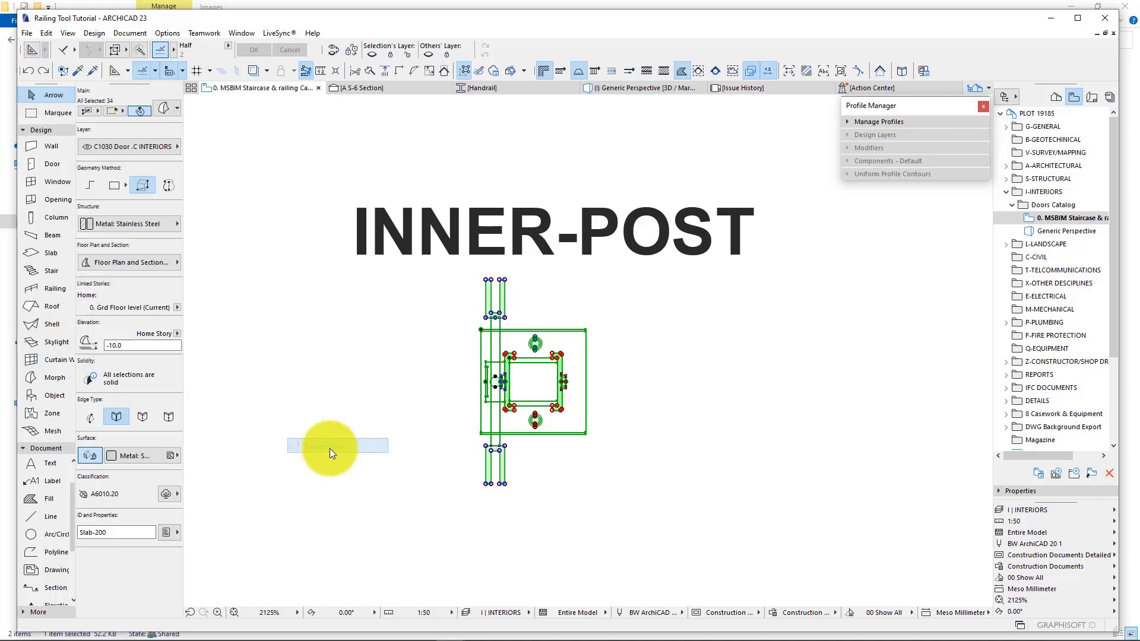
click(378, 336)
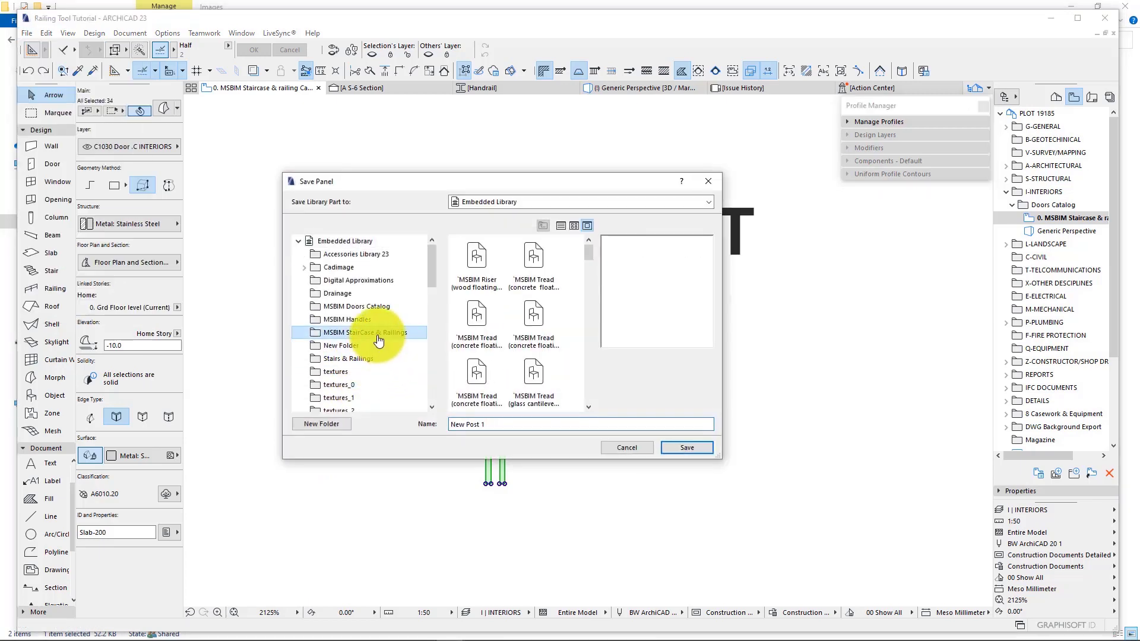
click(522, 324)
scroll(521, 324, down, 5)
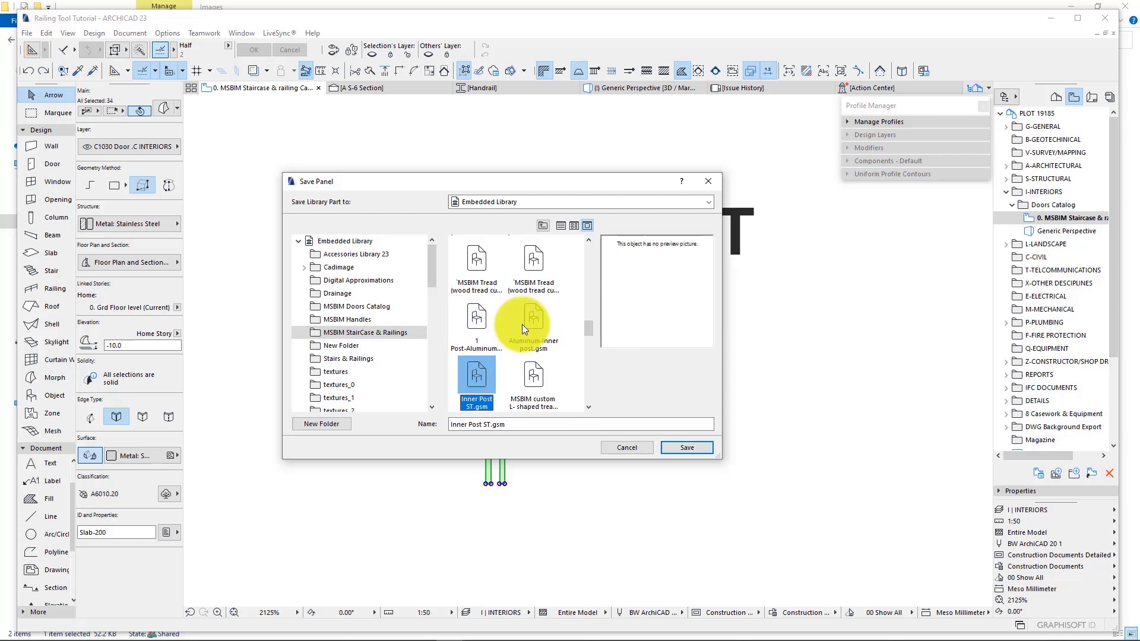
click(478, 375)
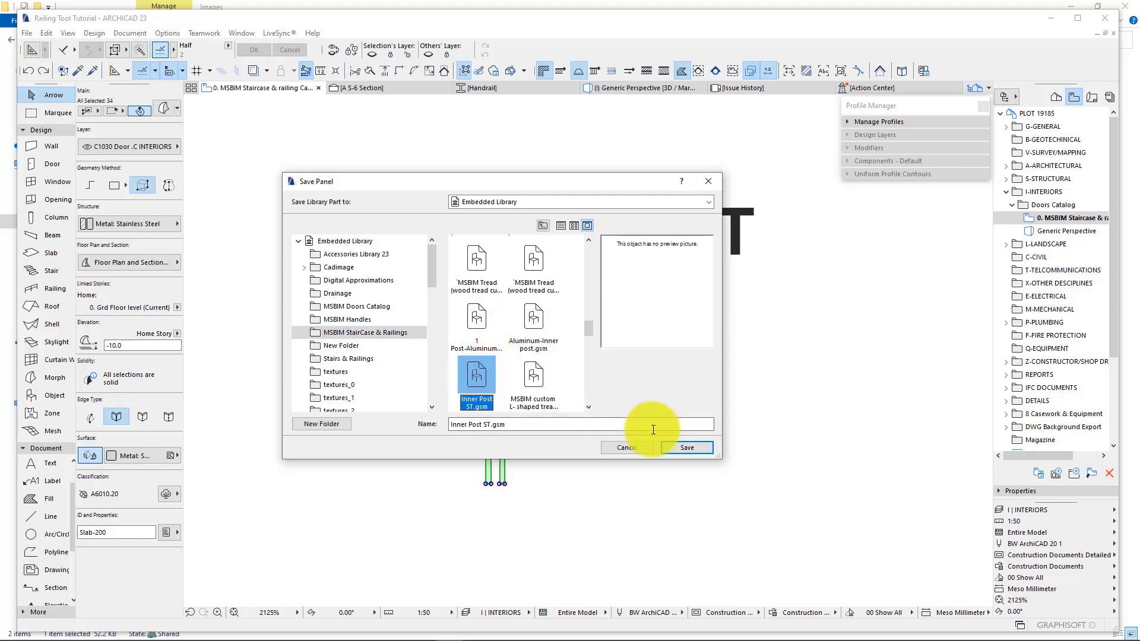
click(684, 448)
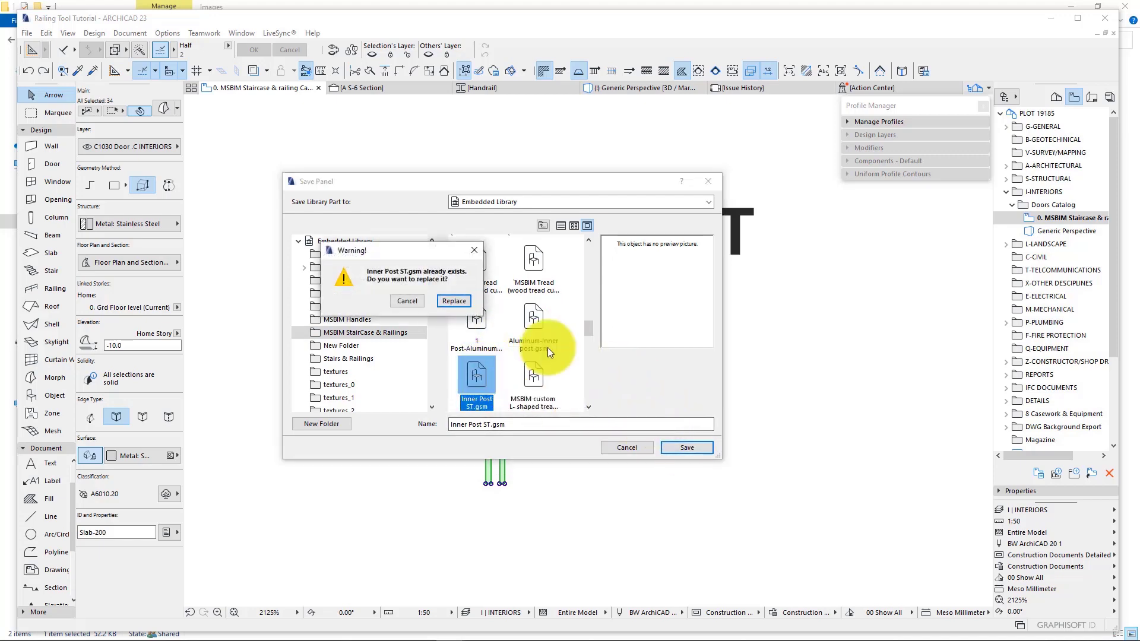
click(461, 306)
click(681, 370)
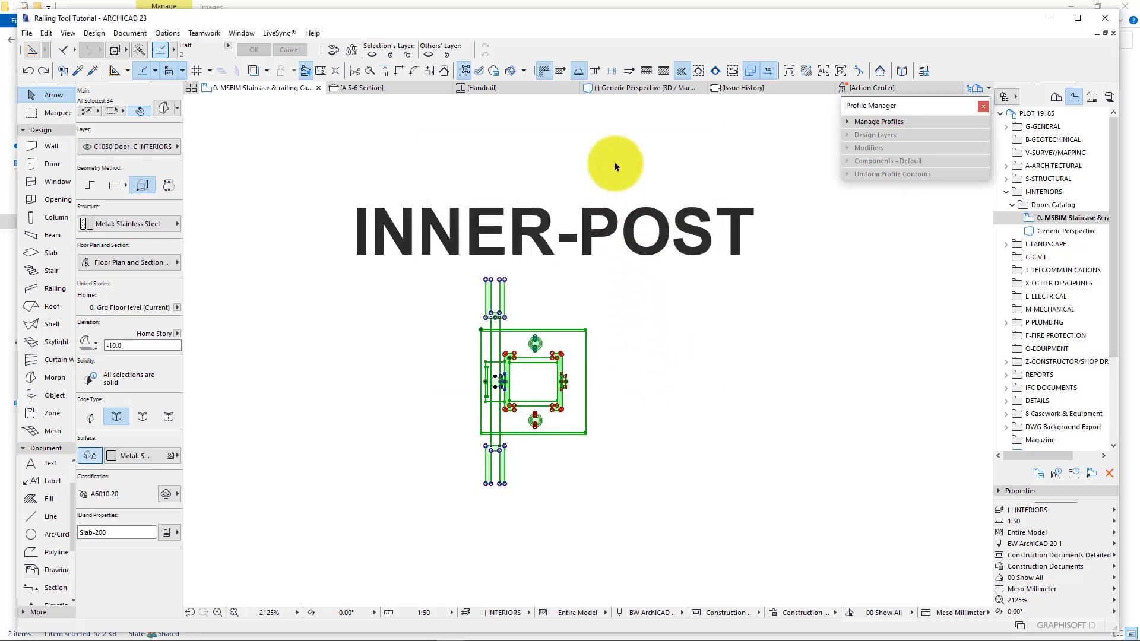
- Examine the updated inner post in the 3D model, comparing its clamps with the handrail and the edges of the glass panels
click(643, 88)
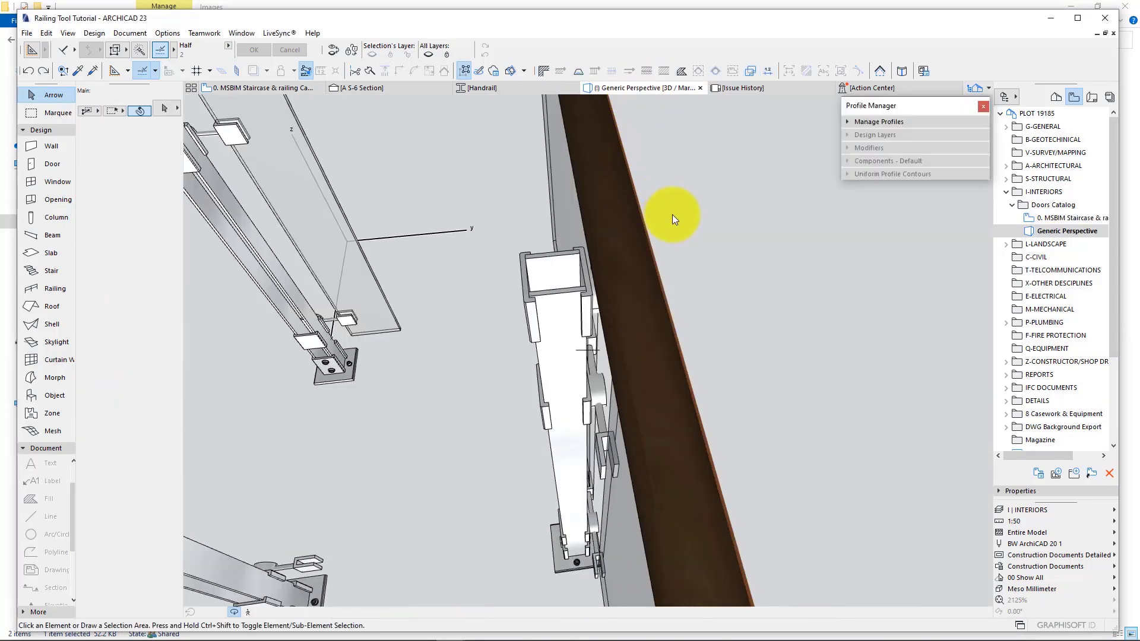
drag(653, 326, 415, 239)
drag(660, 389, 799, 333)
scroll(675, 298, up, 5)
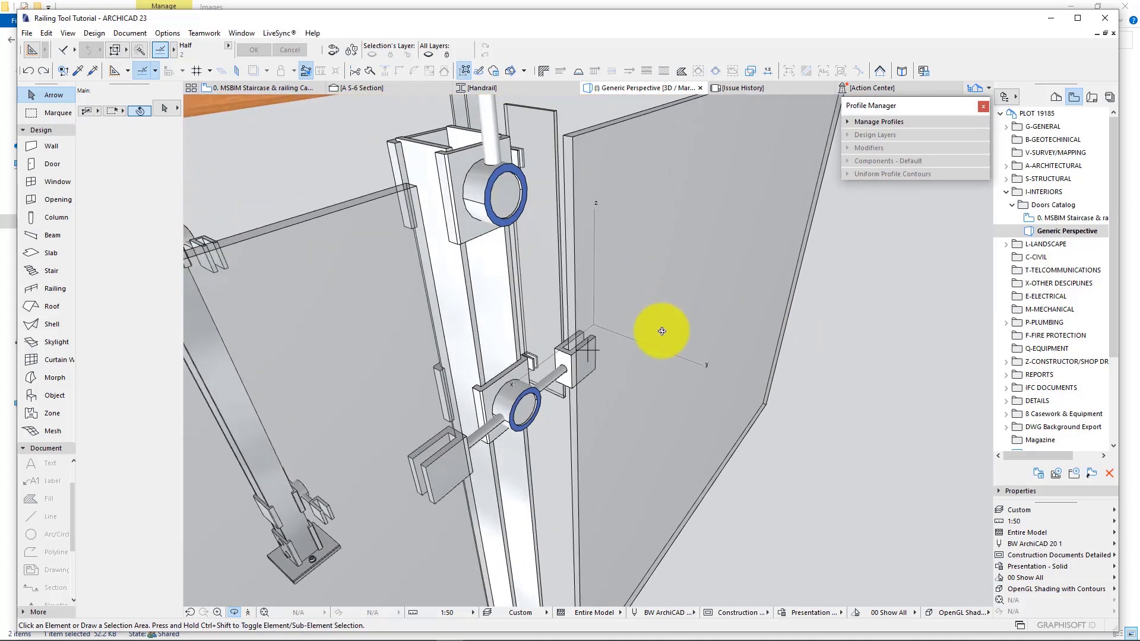
drag(659, 330, 718, 336)
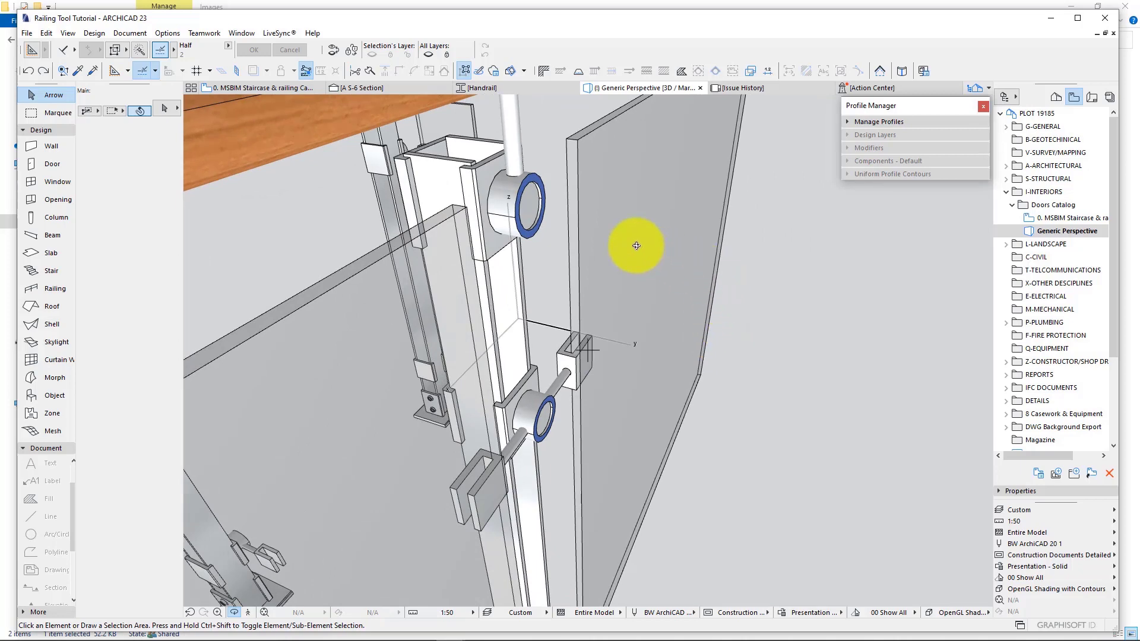
- Enter the railing's edit mode, select its glass panels and set their horizontal offset to -20
click(659, 255)
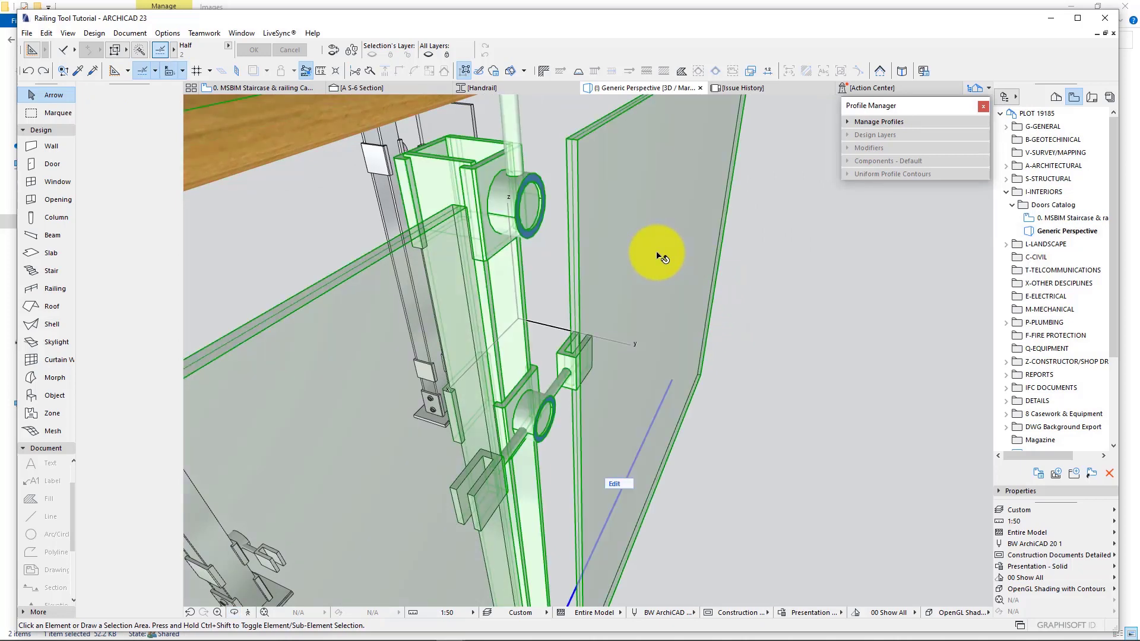
click(617, 483)
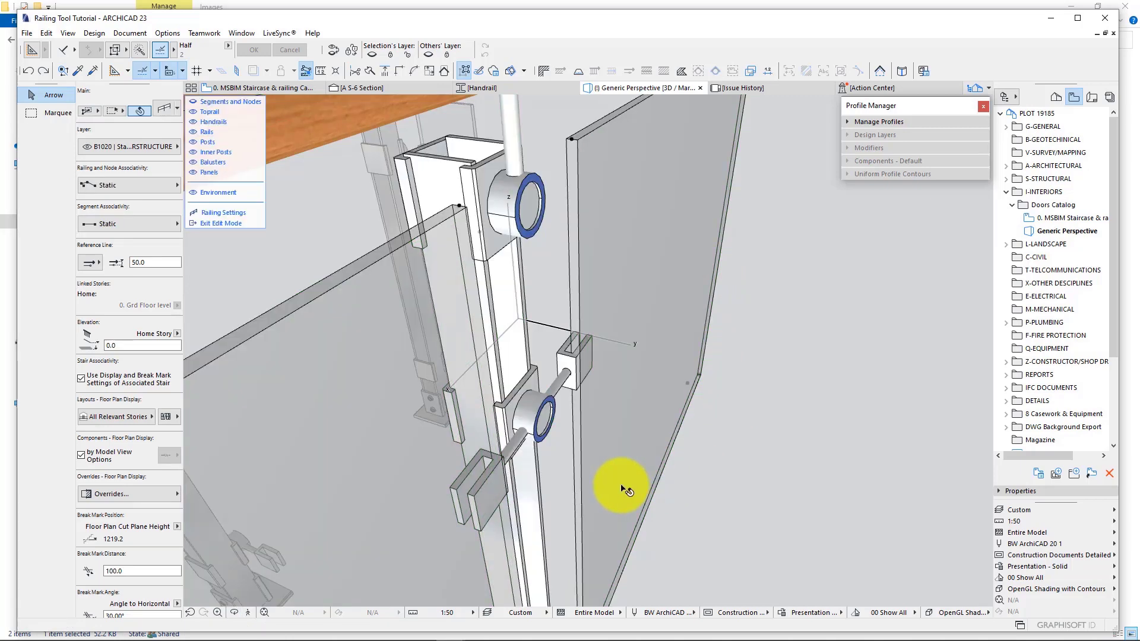
click(601, 233)
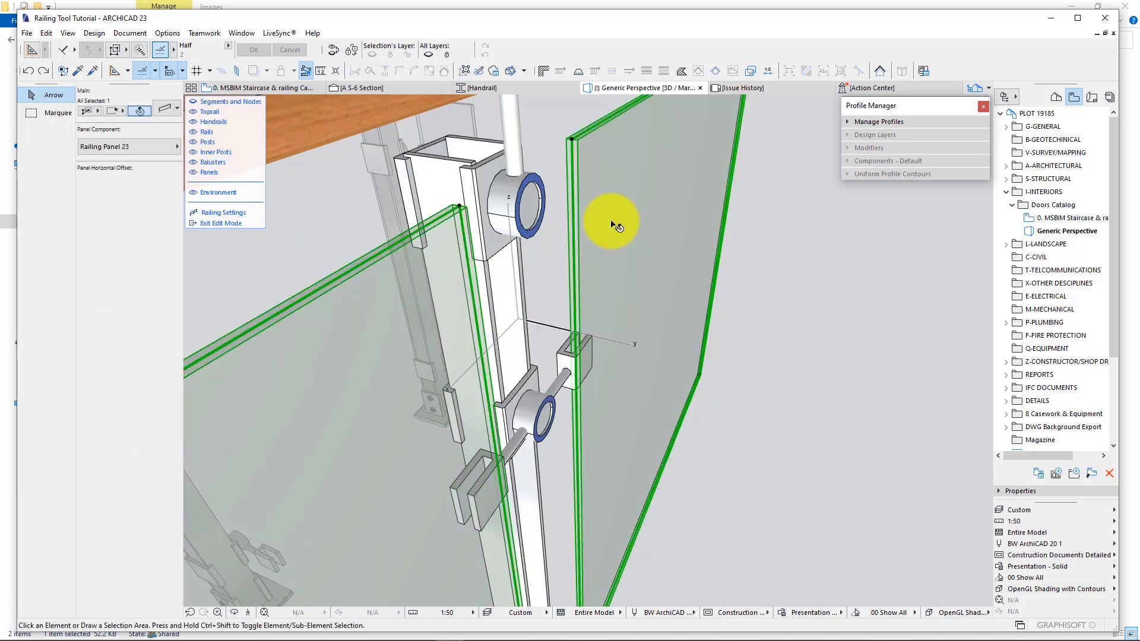
click(163, 106)
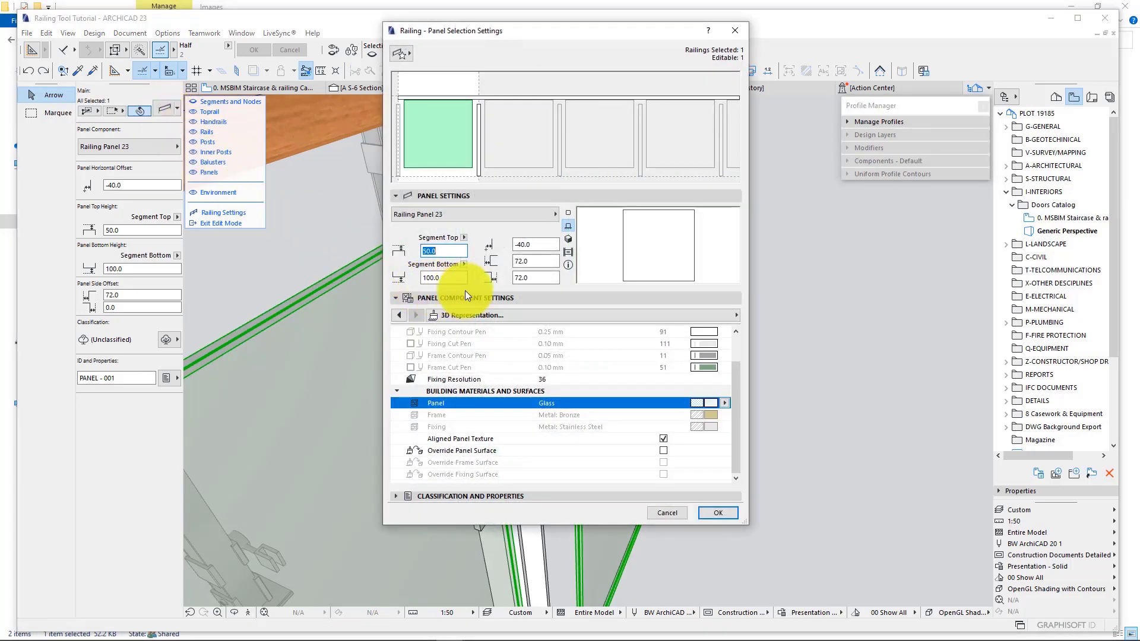
click(525, 243)
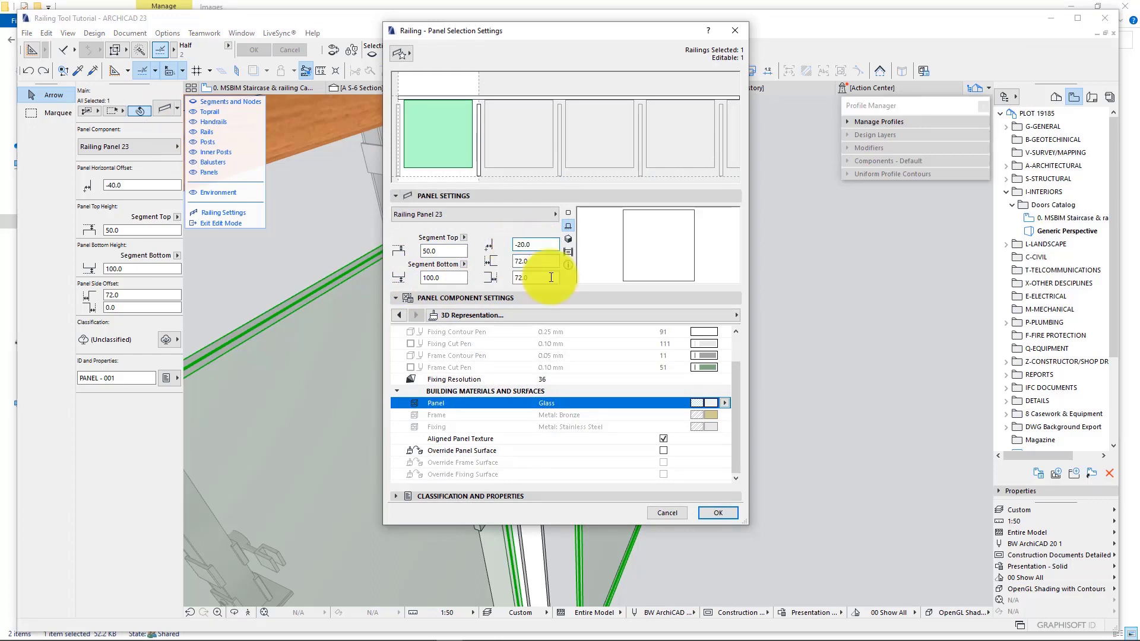
click(717, 510)
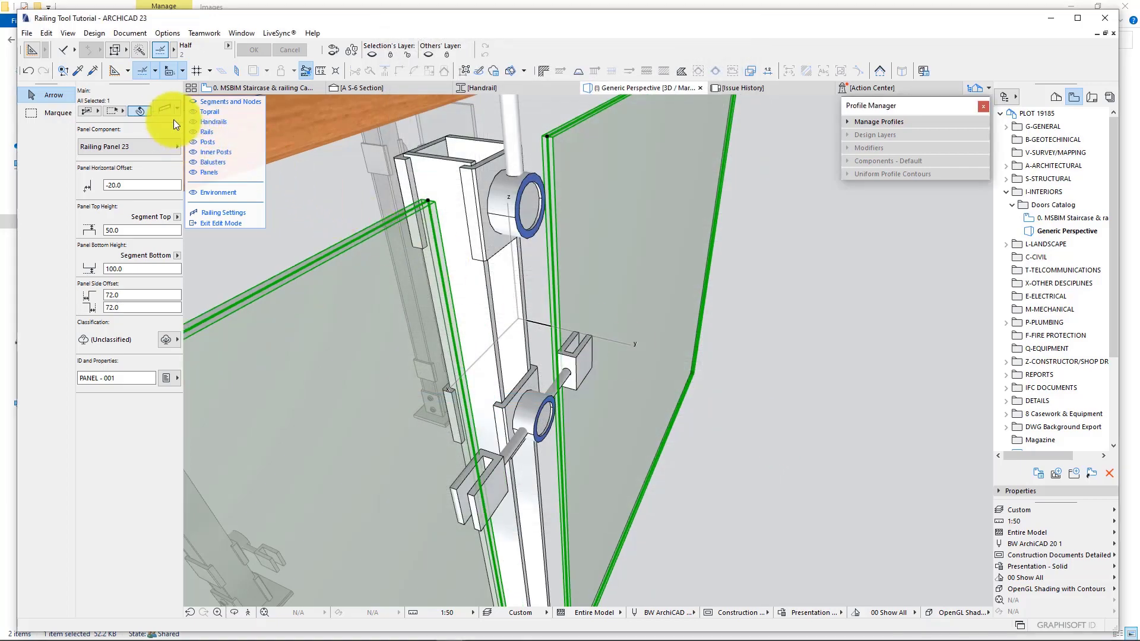
- Set the horizontal offset of the selected glass panels to -30
click(161, 105)
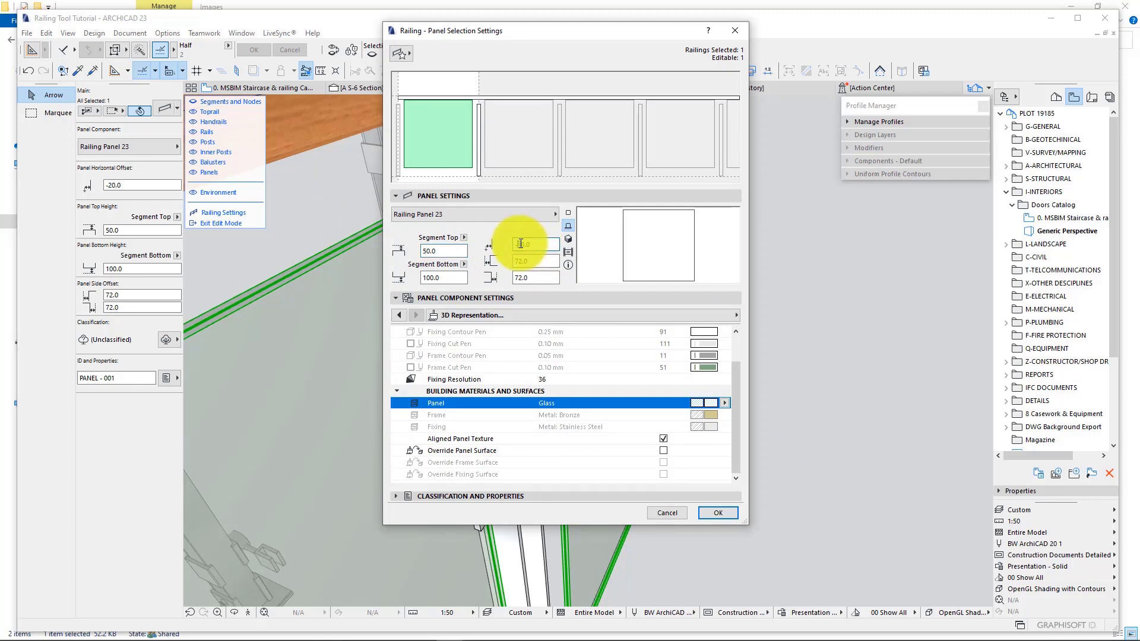
key(Return)
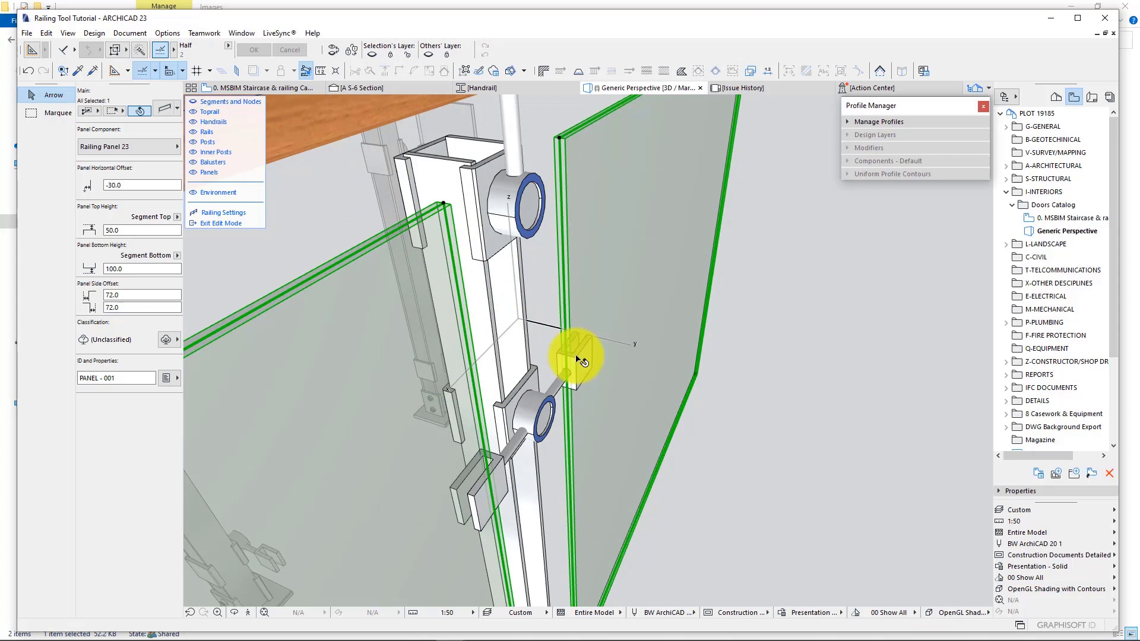
- Set the horizontal offset of the selected glass panels to -35 and clear the selection
scroll(579, 358, up, 5)
scroll(580, 358, up, 2)
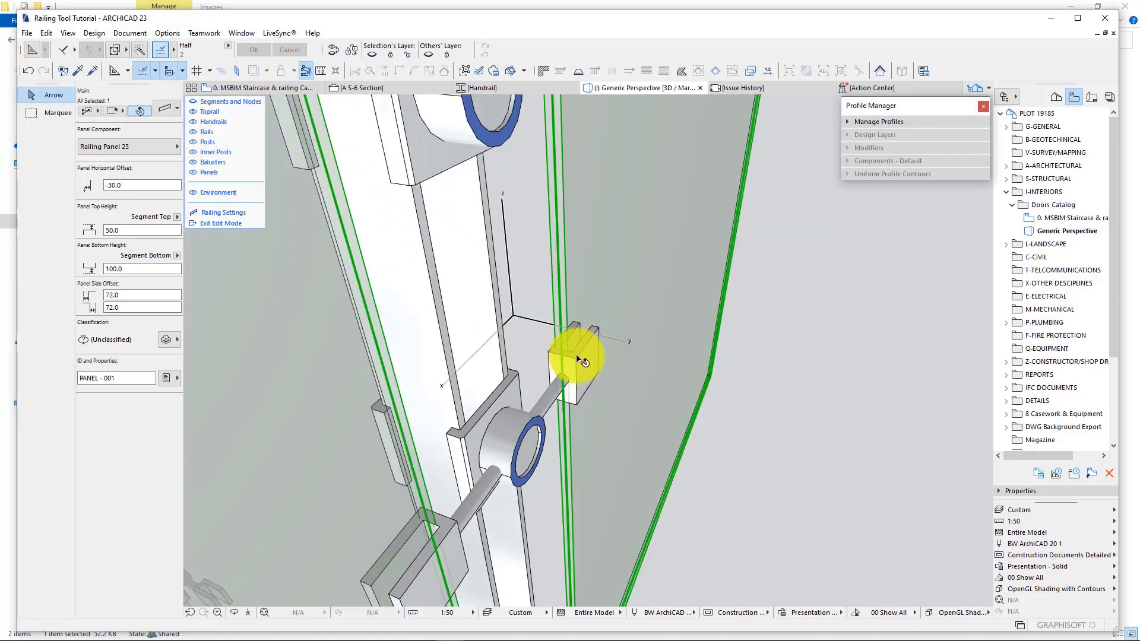
click(162, 108)
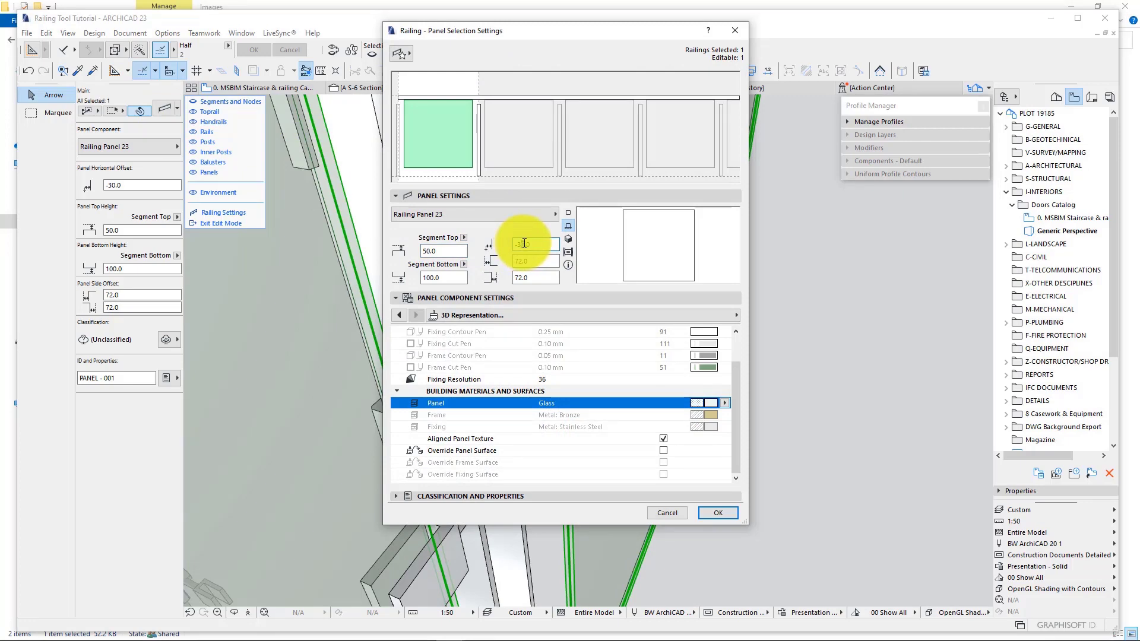
key(Return)
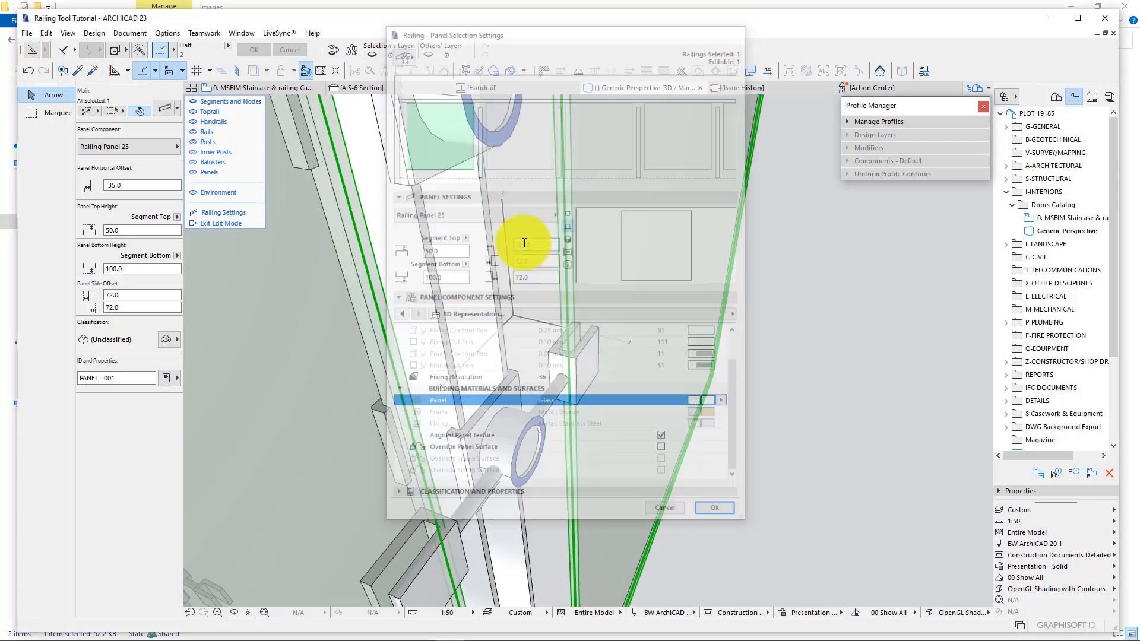
click(859, 451)
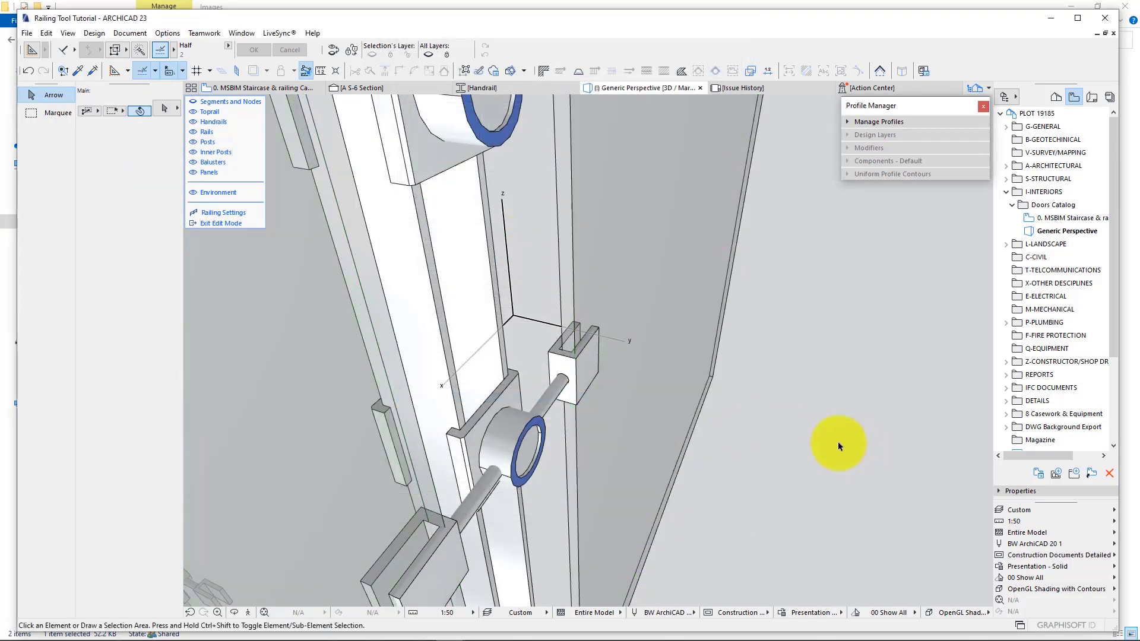
- Measure the gap between the glass panel and the edge of the slot in the inner post's clamp
shift+middle_drag(740, 422, 714, 420)
scroll(634, 358, up, 6)
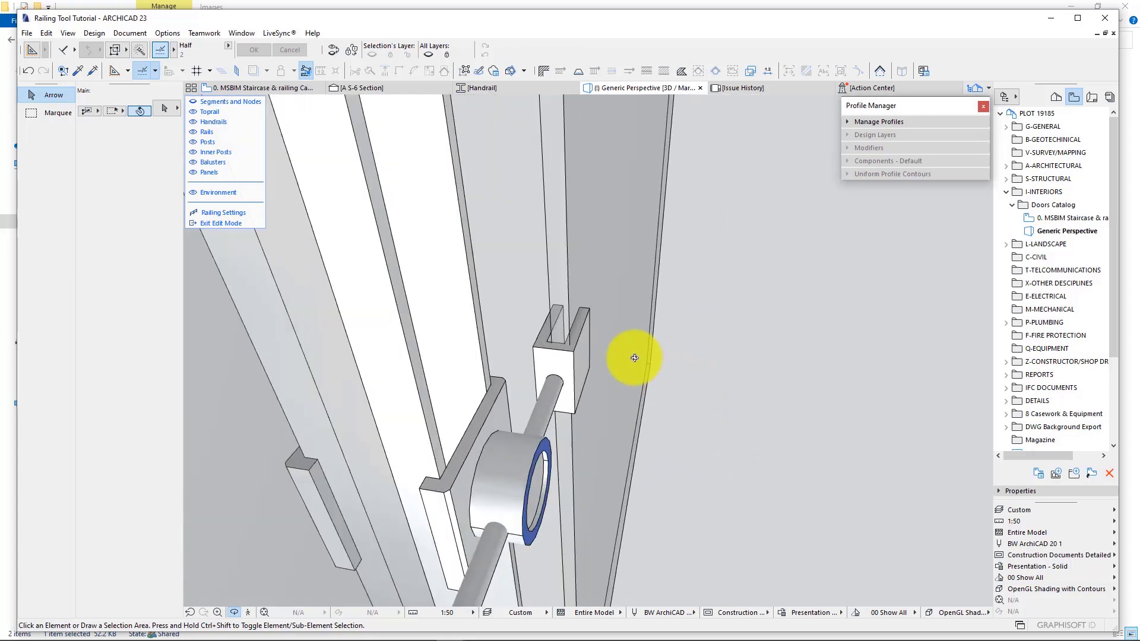
key(m)
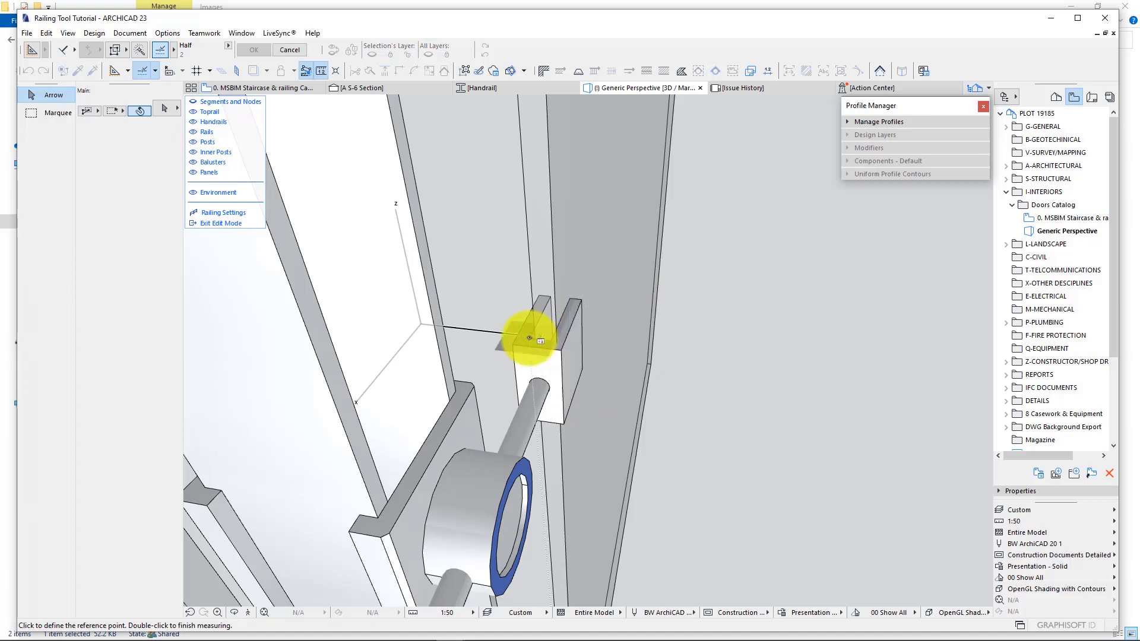
scroll(529, 337, up, 5)
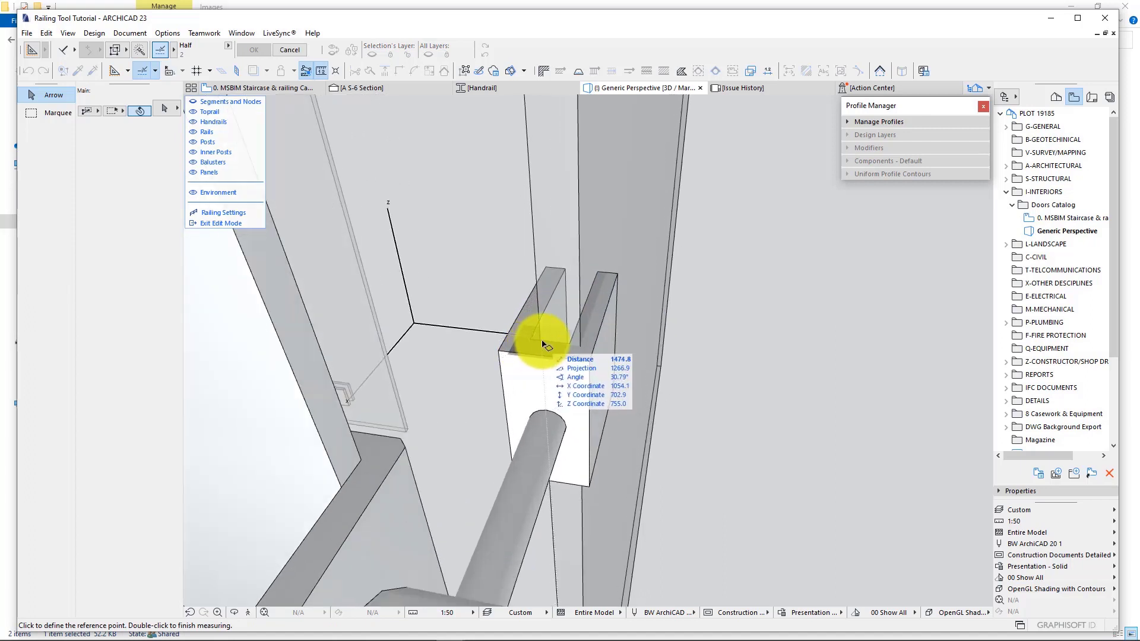
click(531, 340)
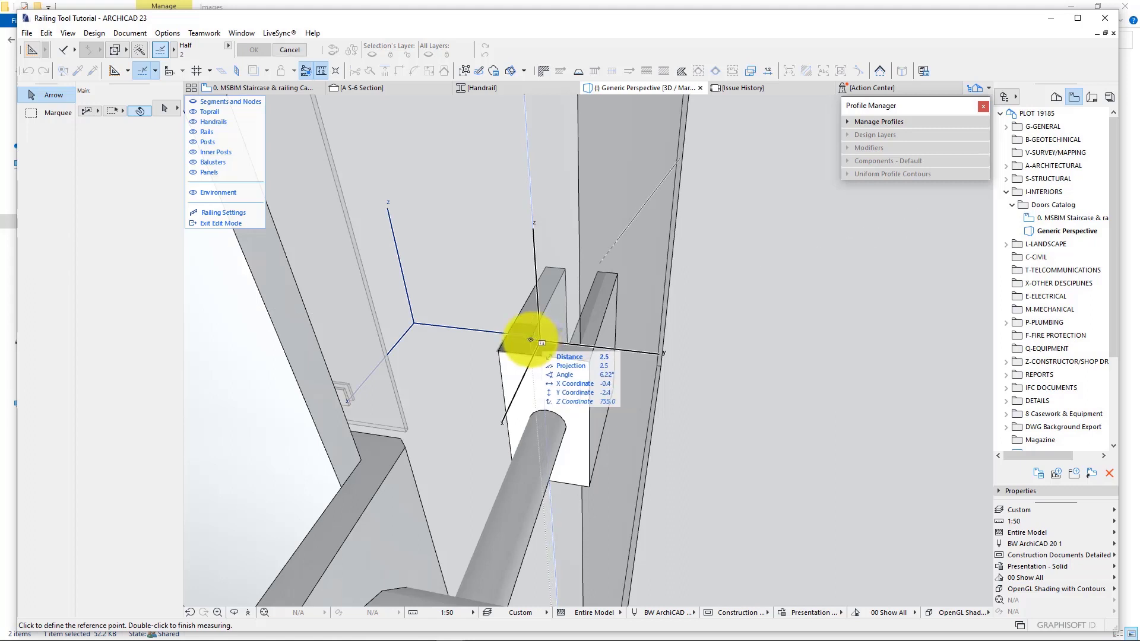
key(Escape)
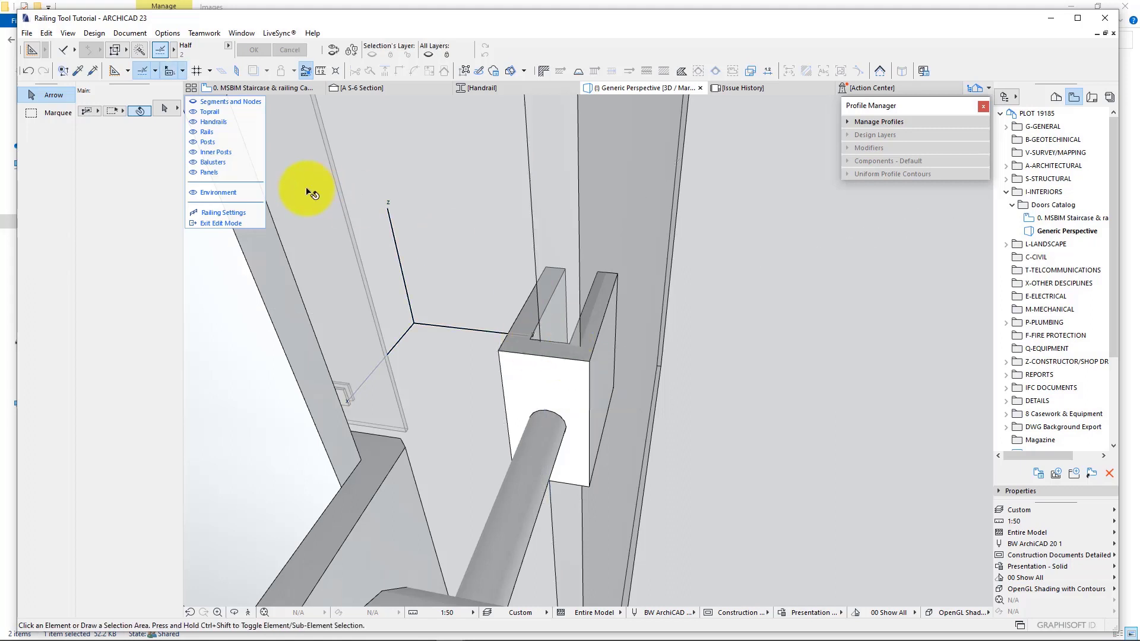
- Select the railing's glass panels again and set their horizontal offset to -37.5
click(552, 341)
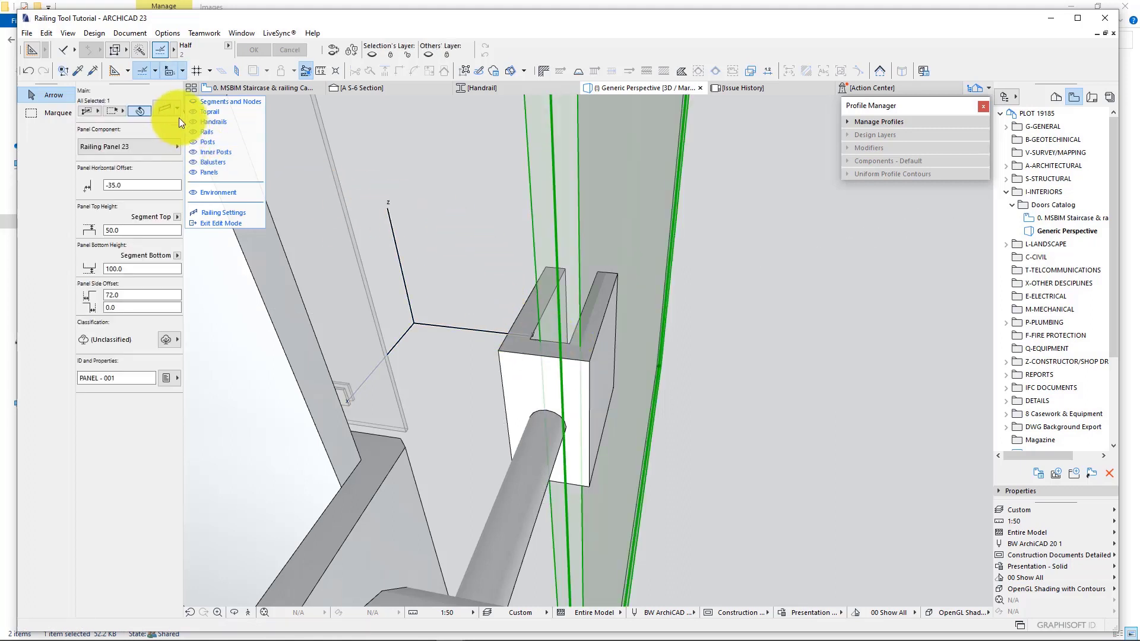
click(166, 107)
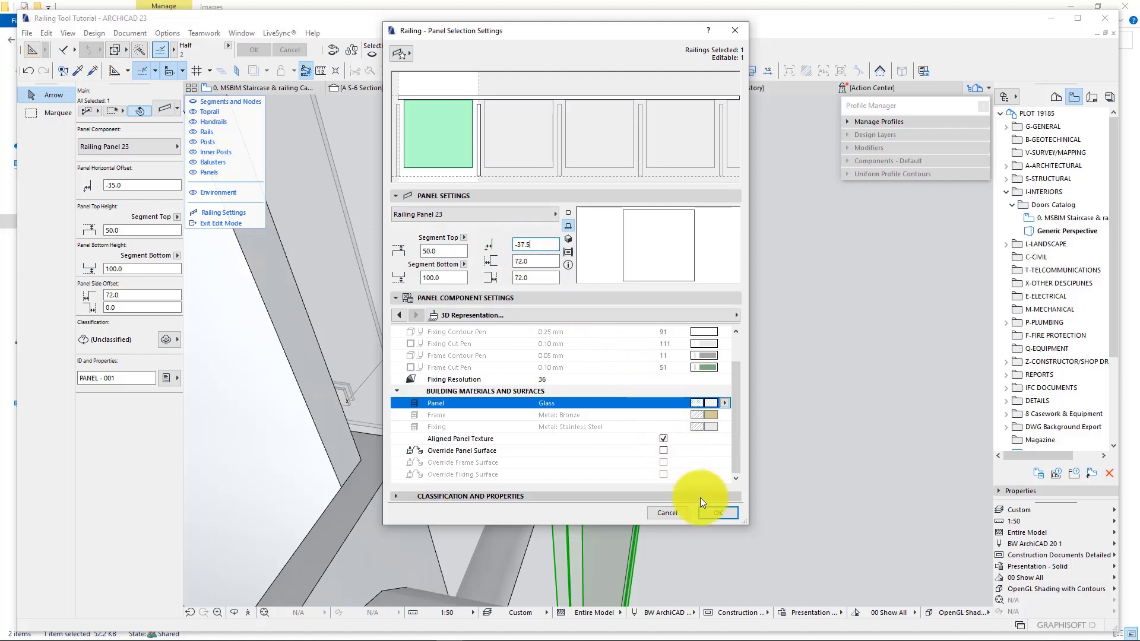
click(713, 514)
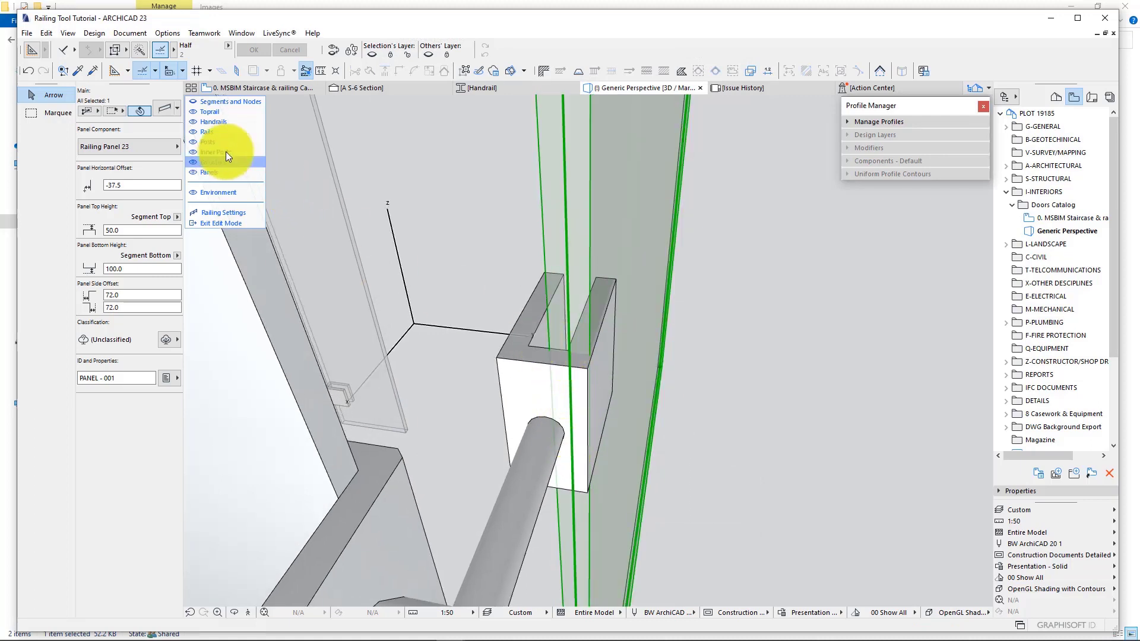
- Set the glass panels' horizontal offset to -32, check their fit in the clamps, and exit the railing's edit mode
click(140, 111)
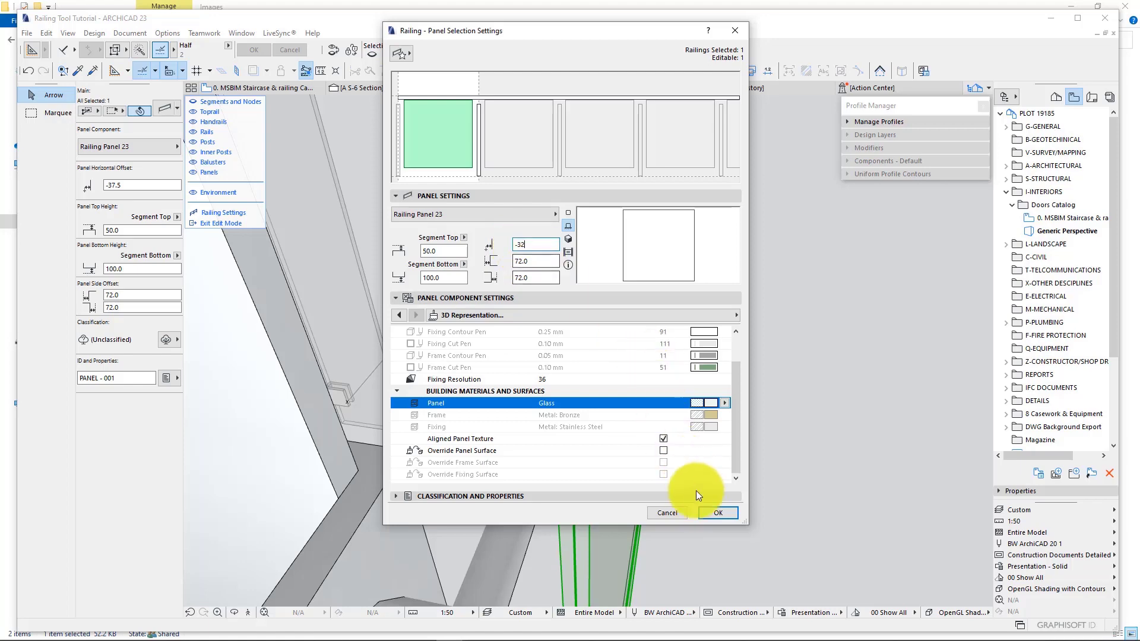
click(709, 513)
middle_drag(650, 402, 532, 399)
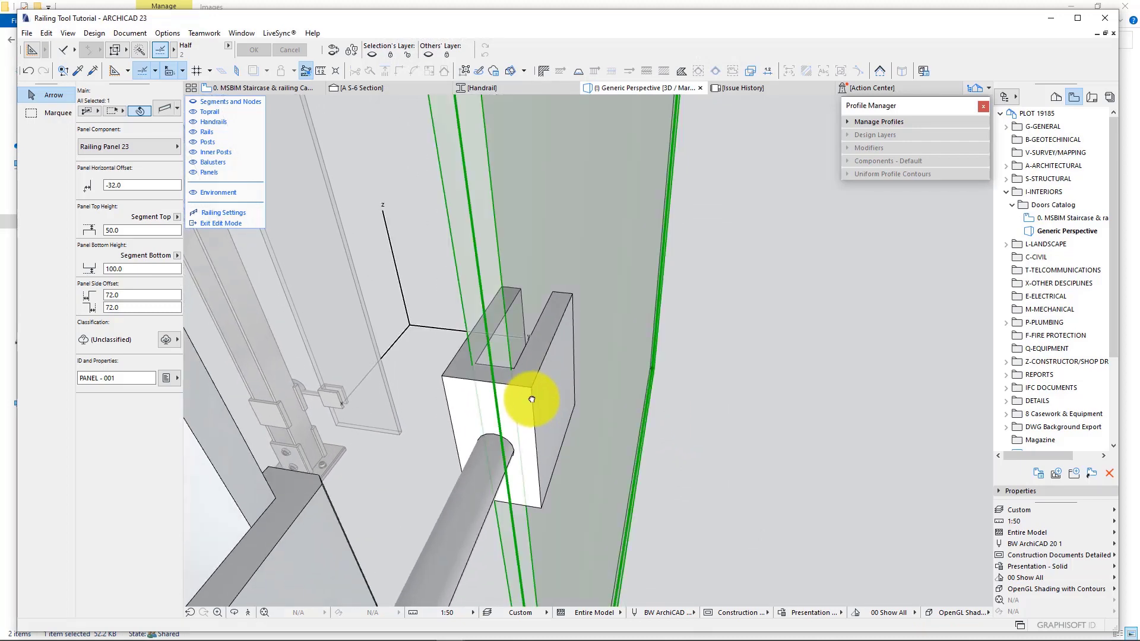
scroll(536, 365, down, 8)
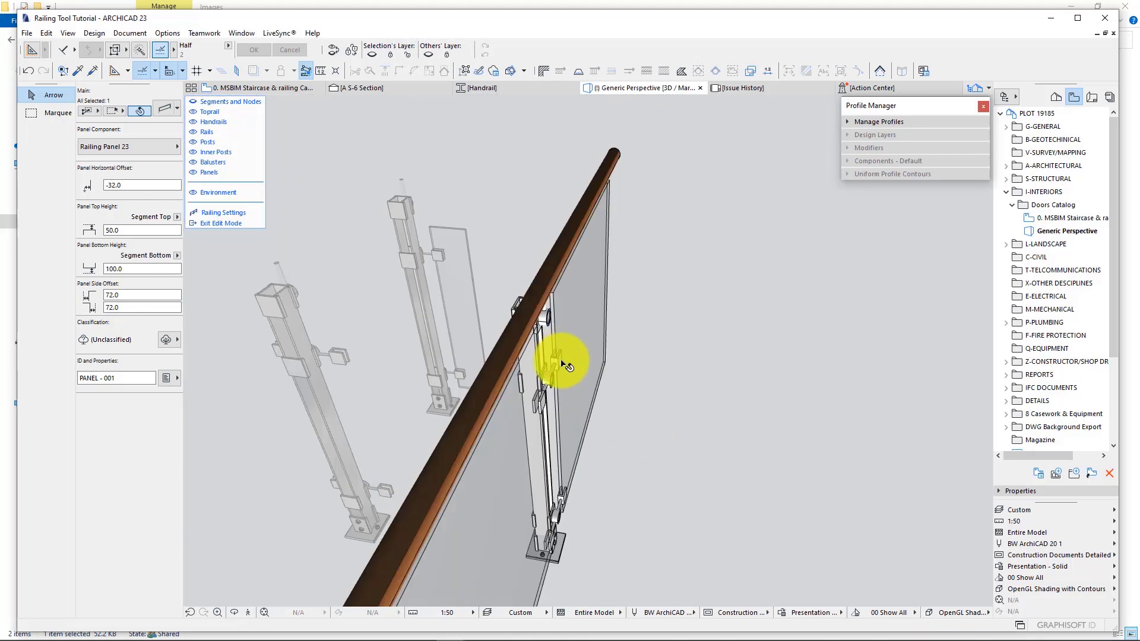
shift+middle_drag(573, 382, 356, 358)
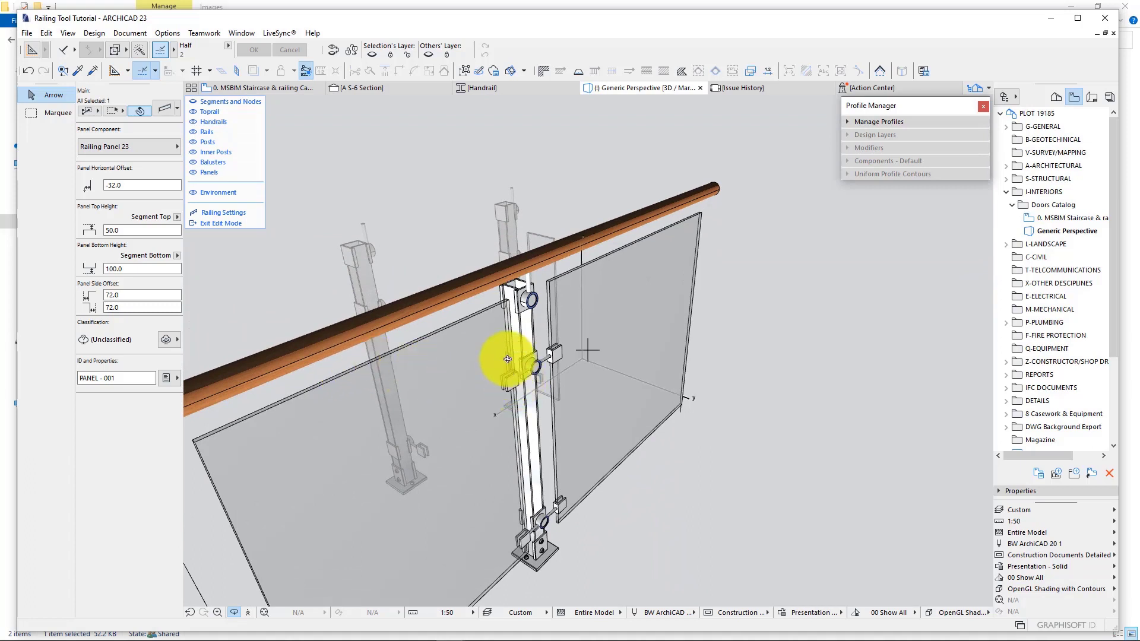
click(222, 223)
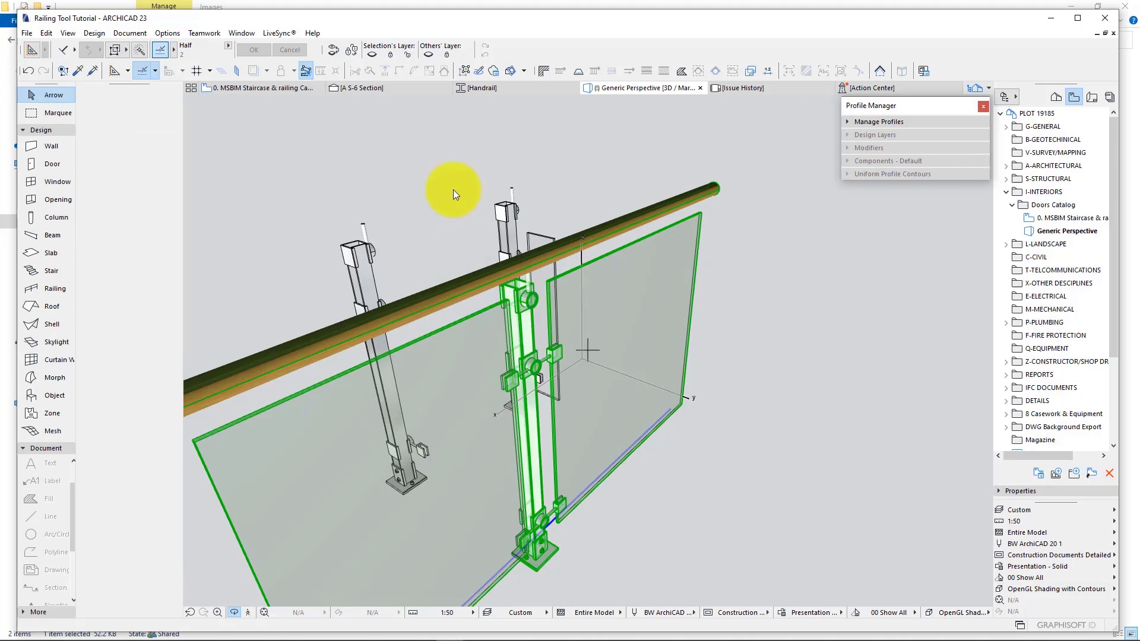
- On the staircase and railing floor plan, select all elements of the POST assembly except the glass panel
click(282, 86)
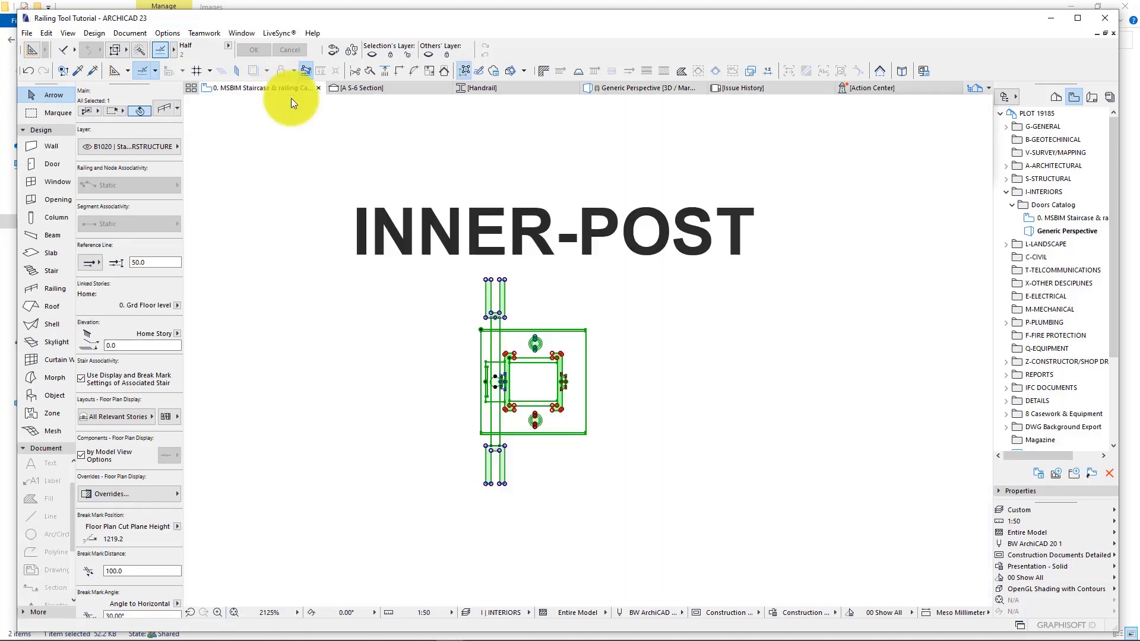
click(566, 486)
scroll(565, 377, down, 3)
middle_drag(461, 389, 550, 401)
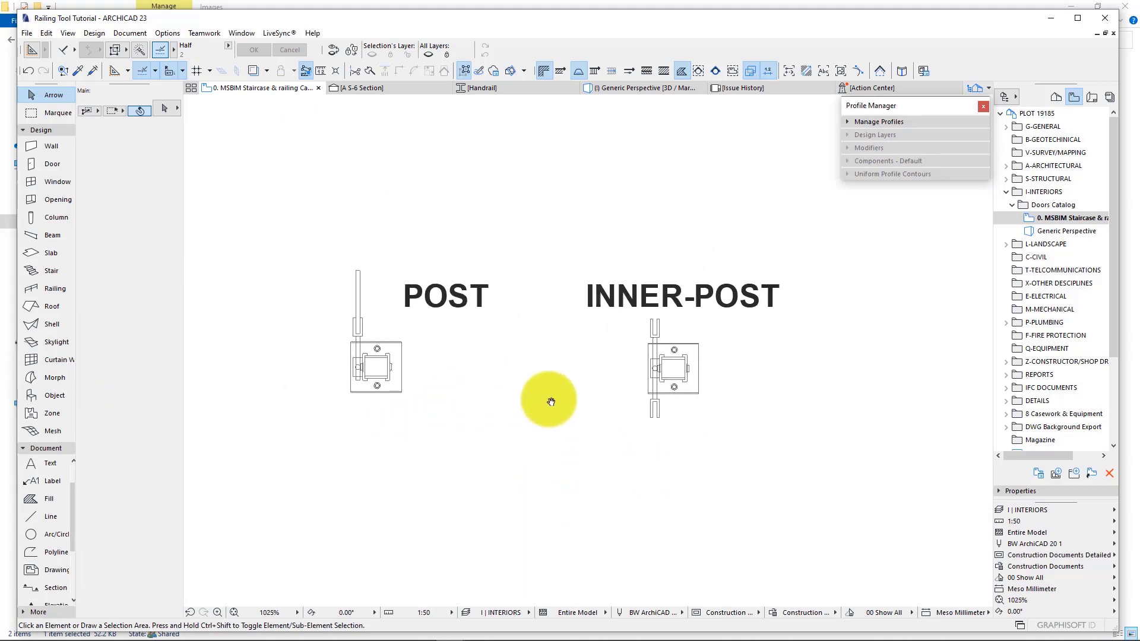
scroll(439, 356, up, 4)
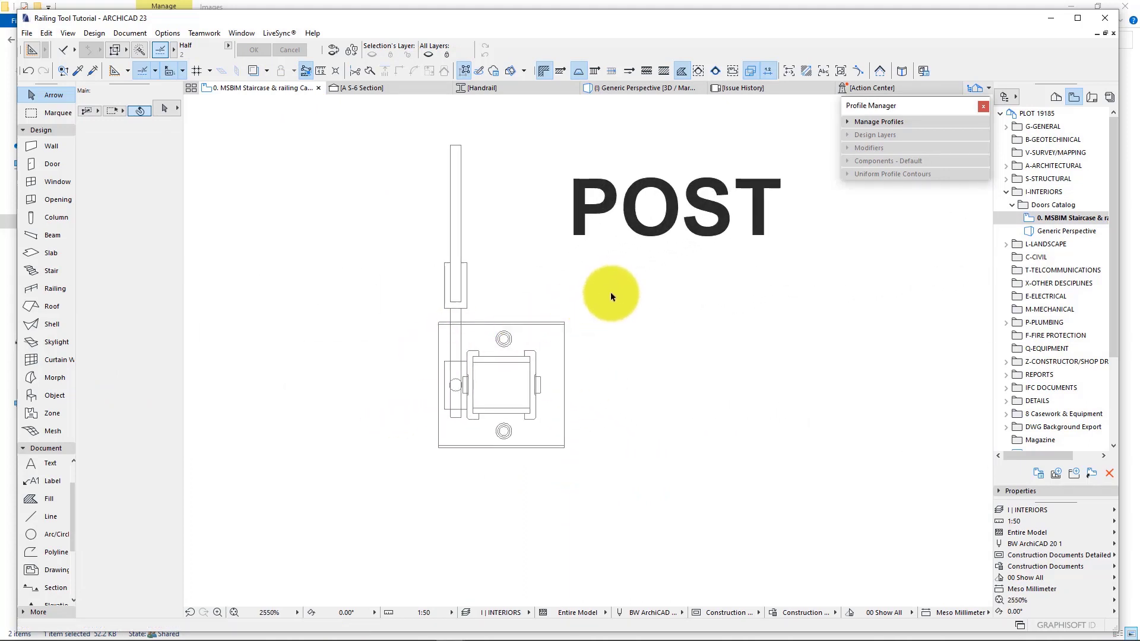
drag(612, 296, 398, 475)
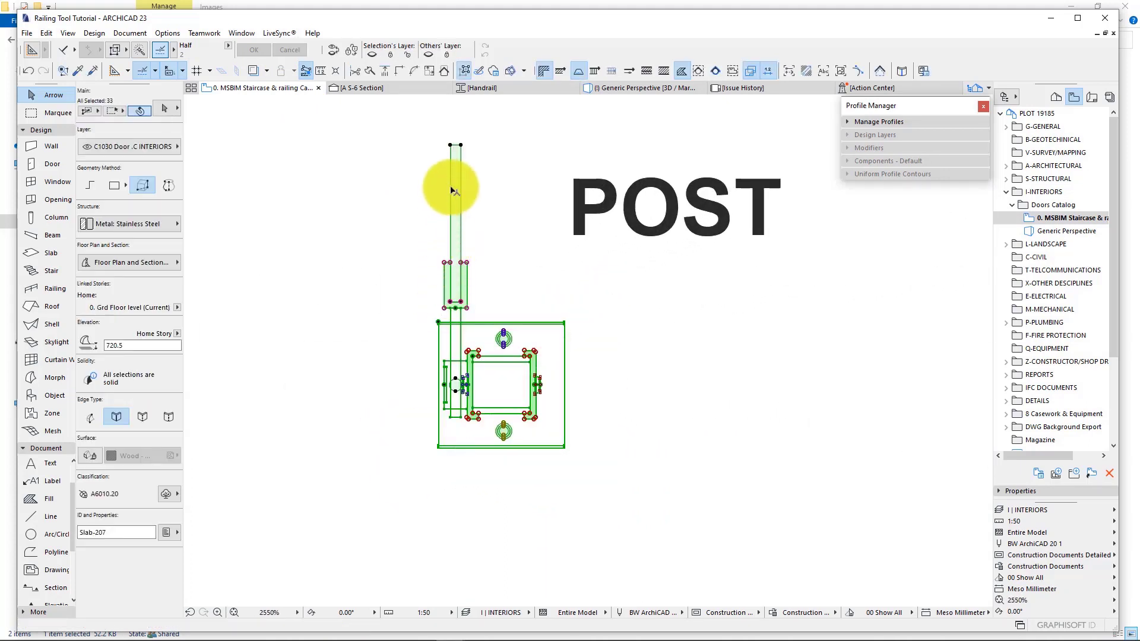
shift+click(465, 208)
middle_drag(343, 323, 381, 332)
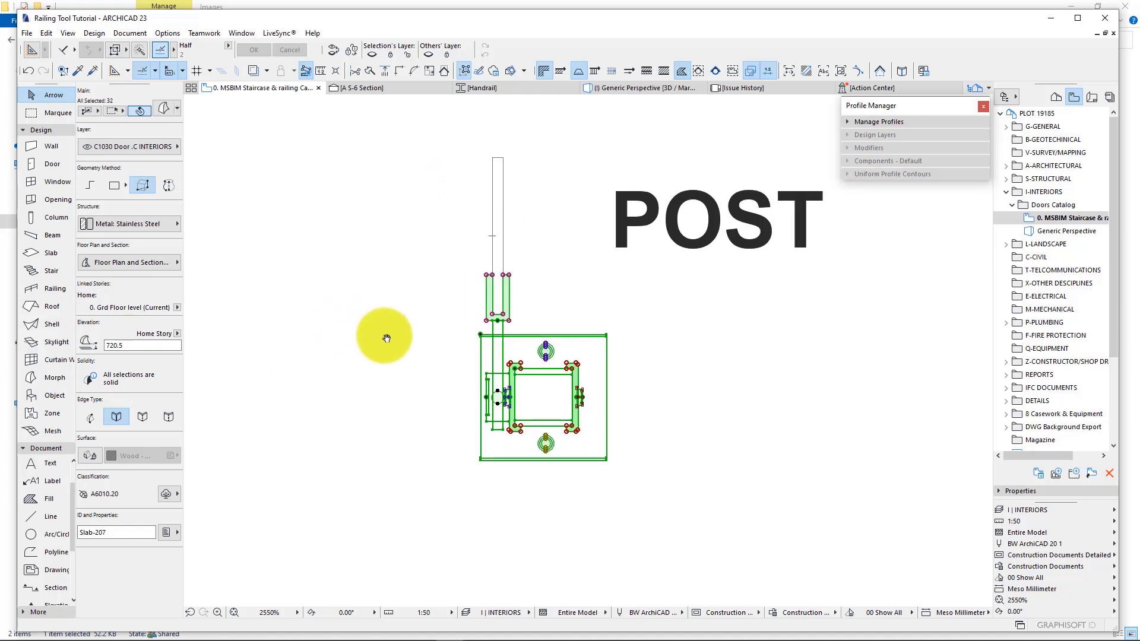
- Save the selected elements as a railing post named Main Post ST in MSBIM StairCase & Railings with default settings
click(26, 33)
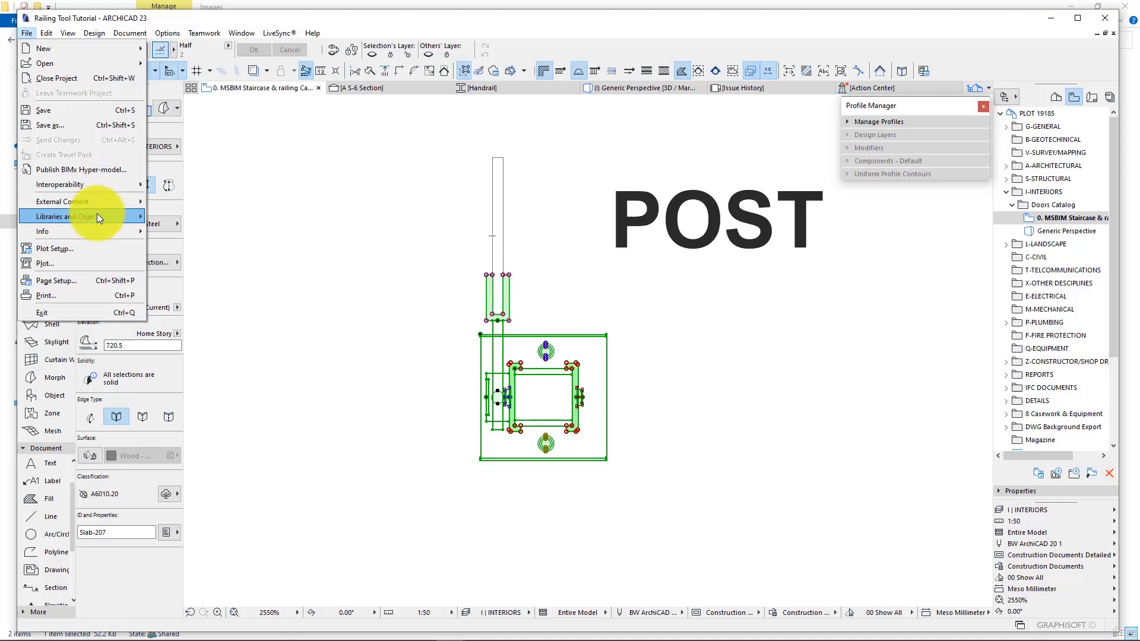
mouse_move(97, 212)
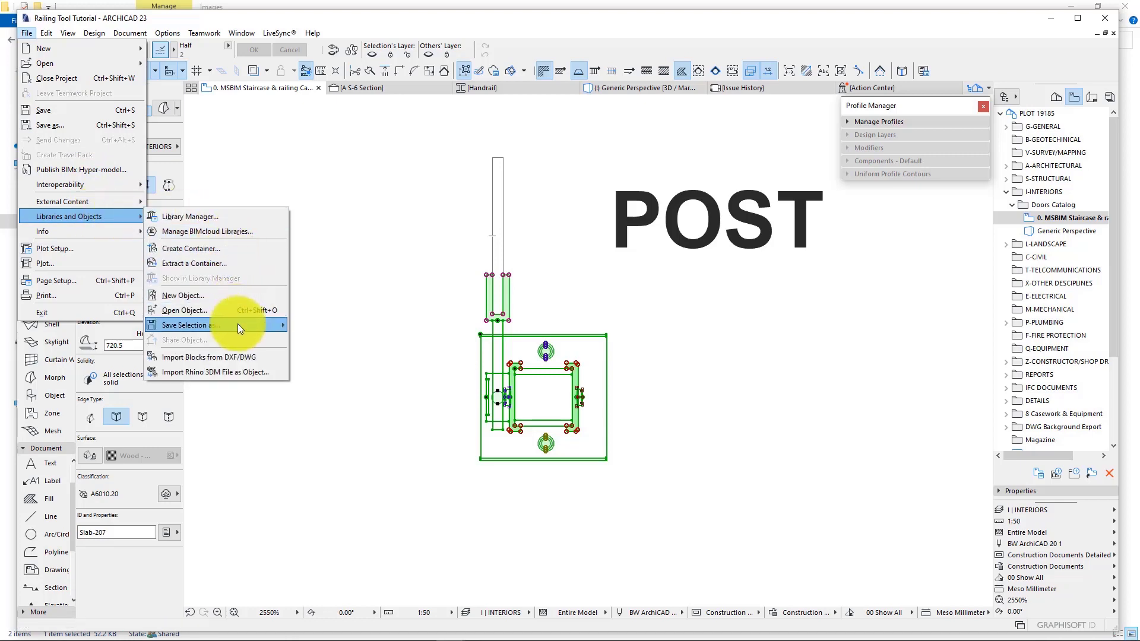
mouse_move(238, 324)
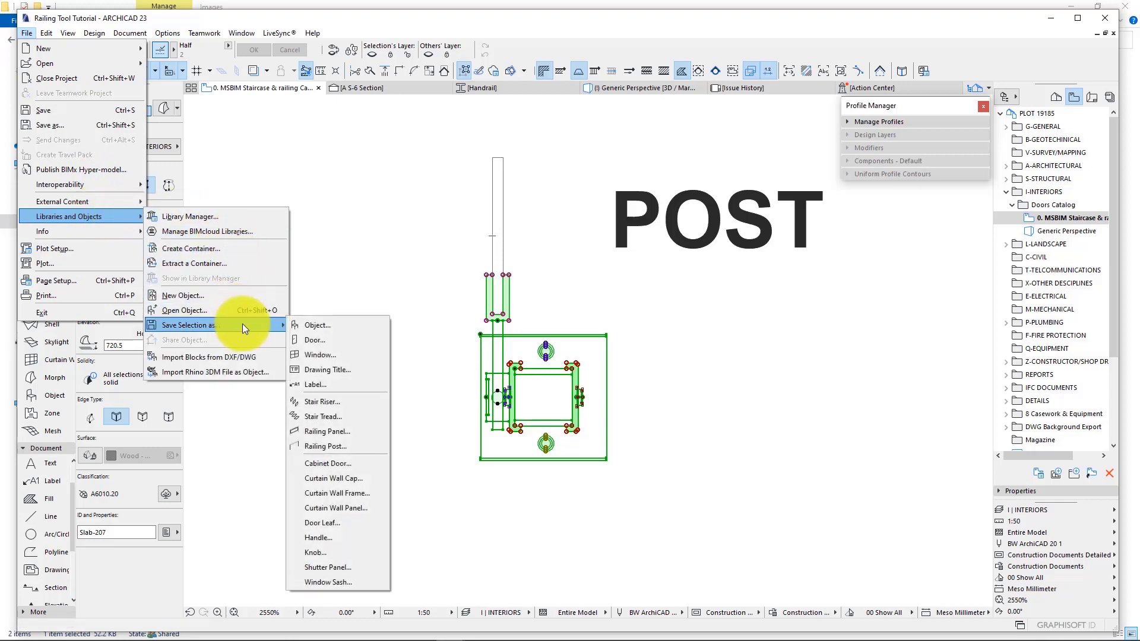
click(330, 447)
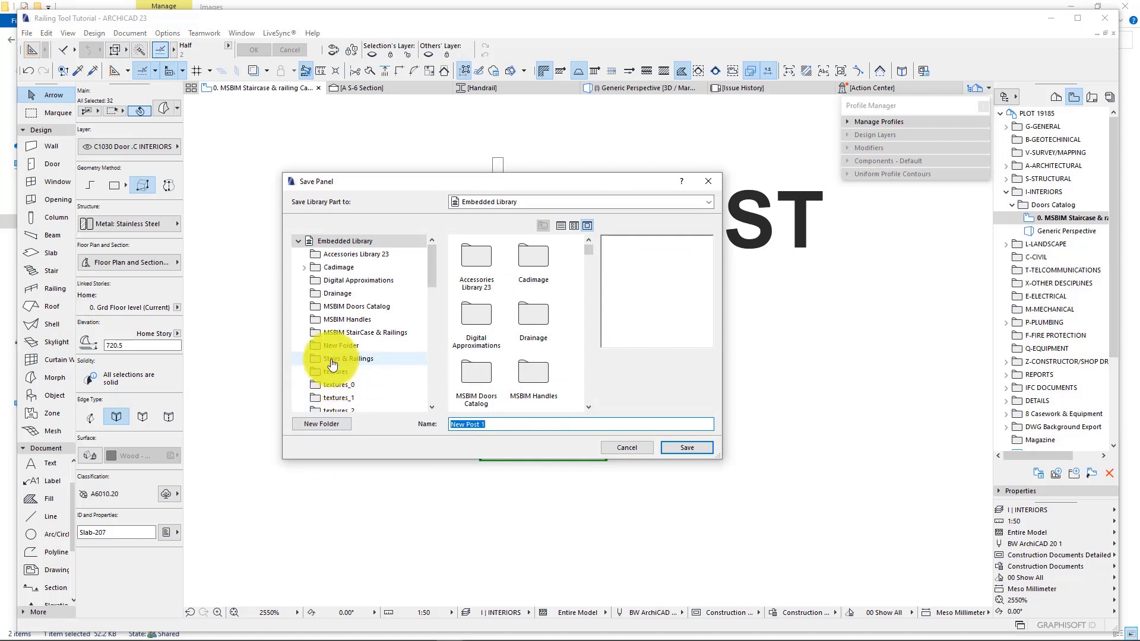
click(338, 332)
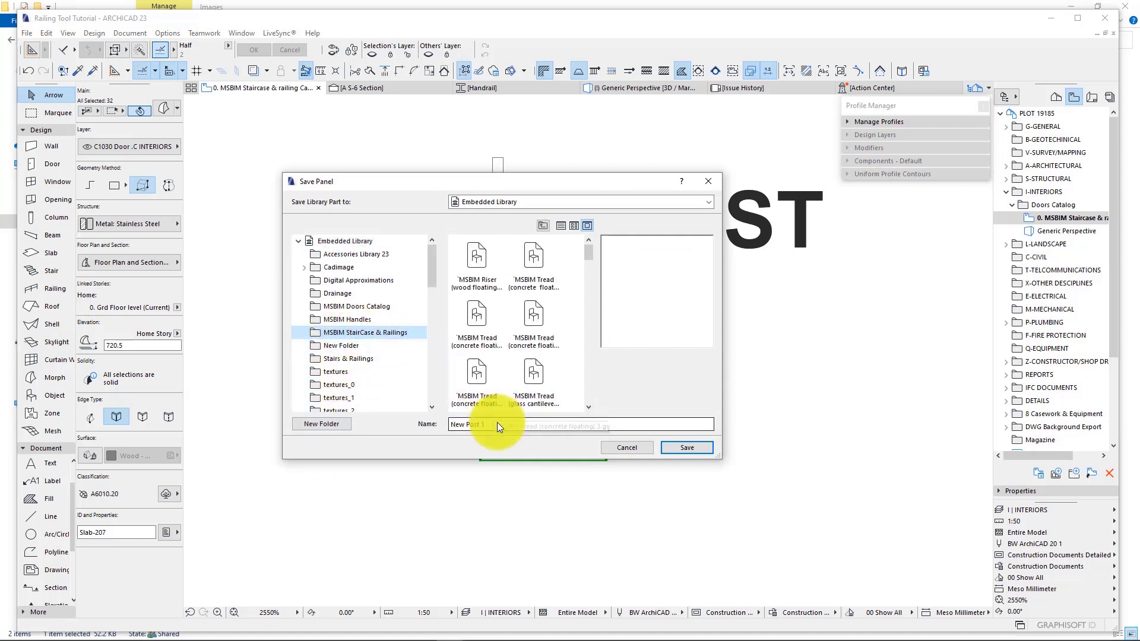
click(459, 424)
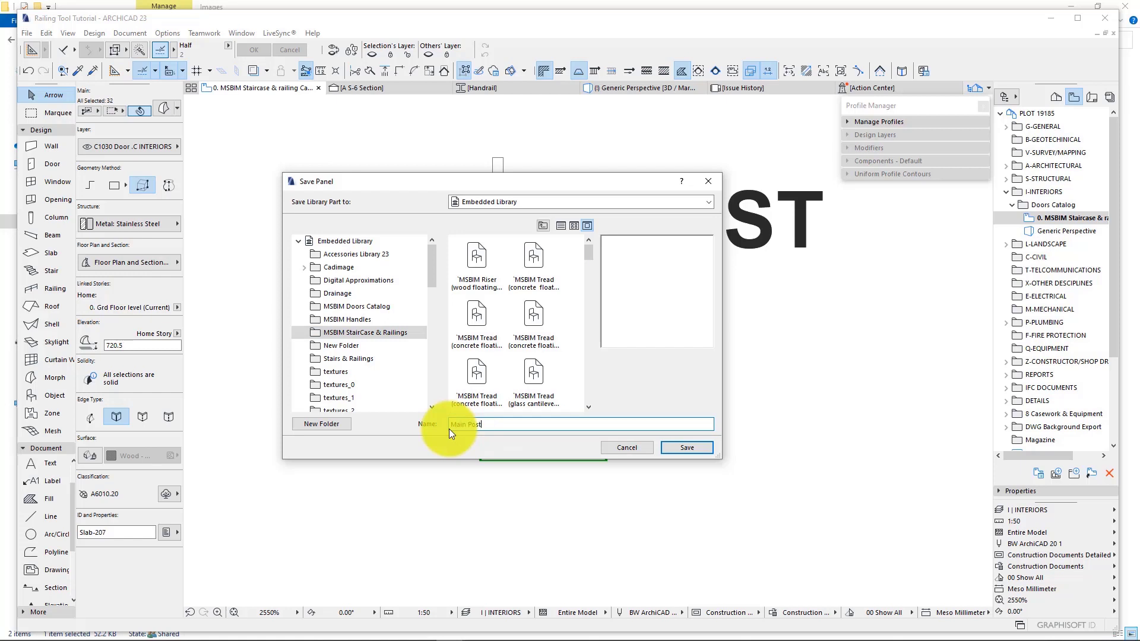
text(Main Post ST)
click(668, 446)
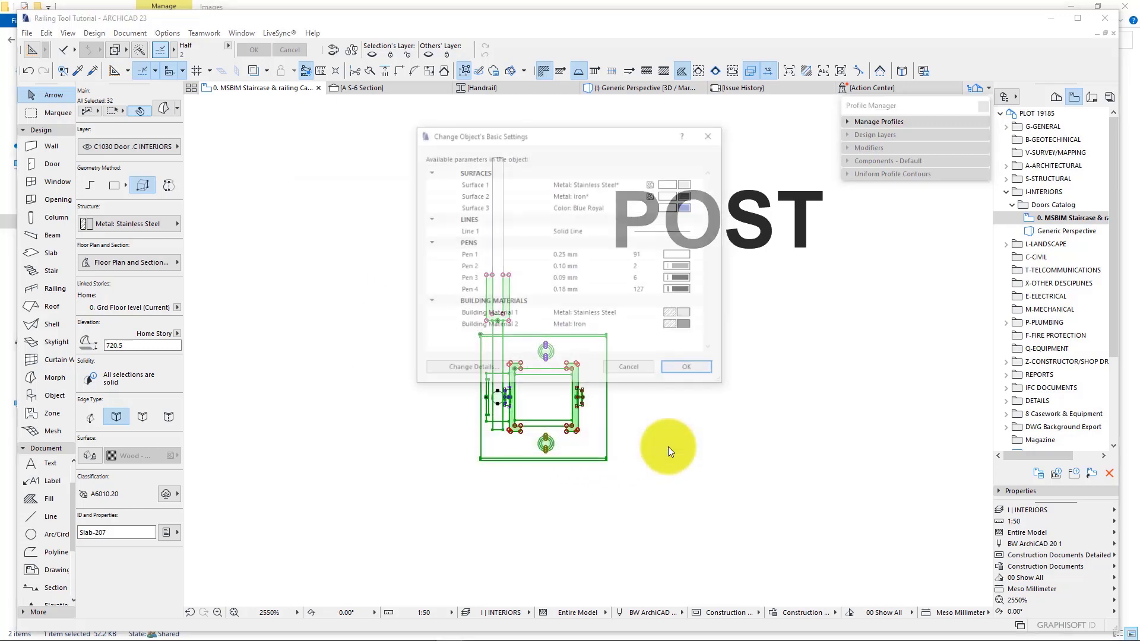
click(683, 370)
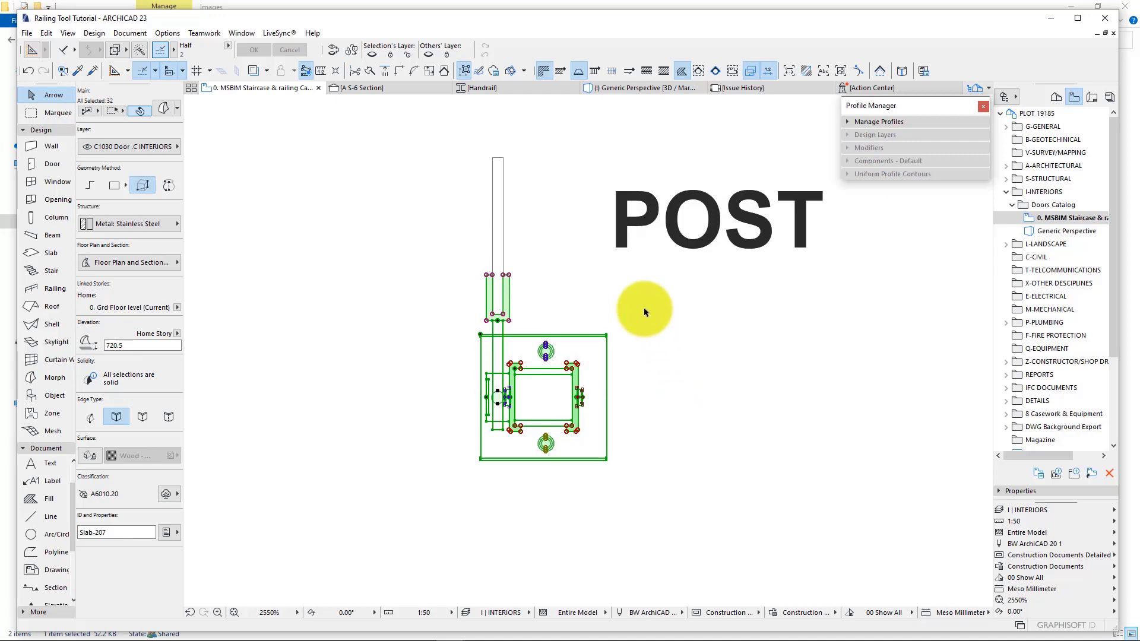
- In the generic perspective, select the glass railing and set its node post to Main Post ST
click(629, 88)
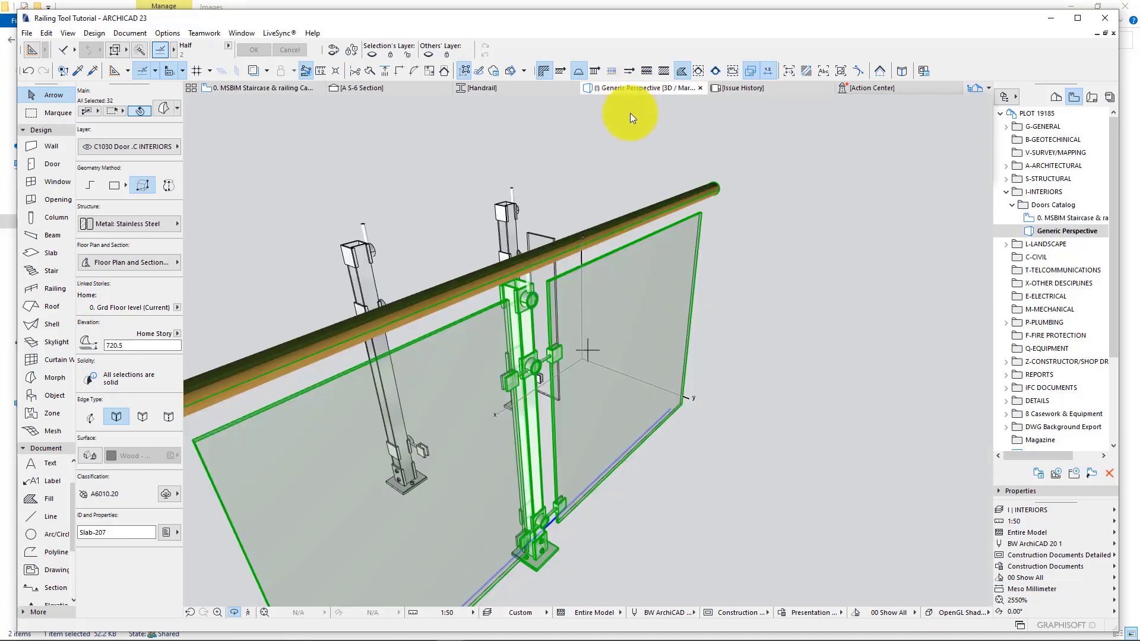
click(726, 369)
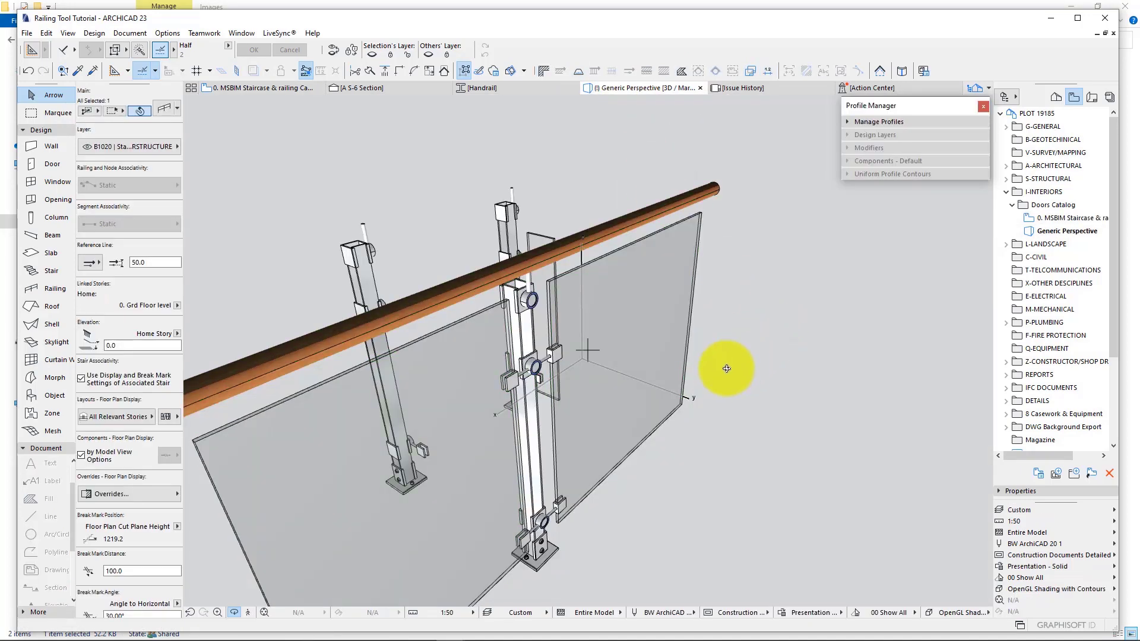
scroll(706, 375, down, 3)
shift+middle_drag(667, 377, 656, 326)
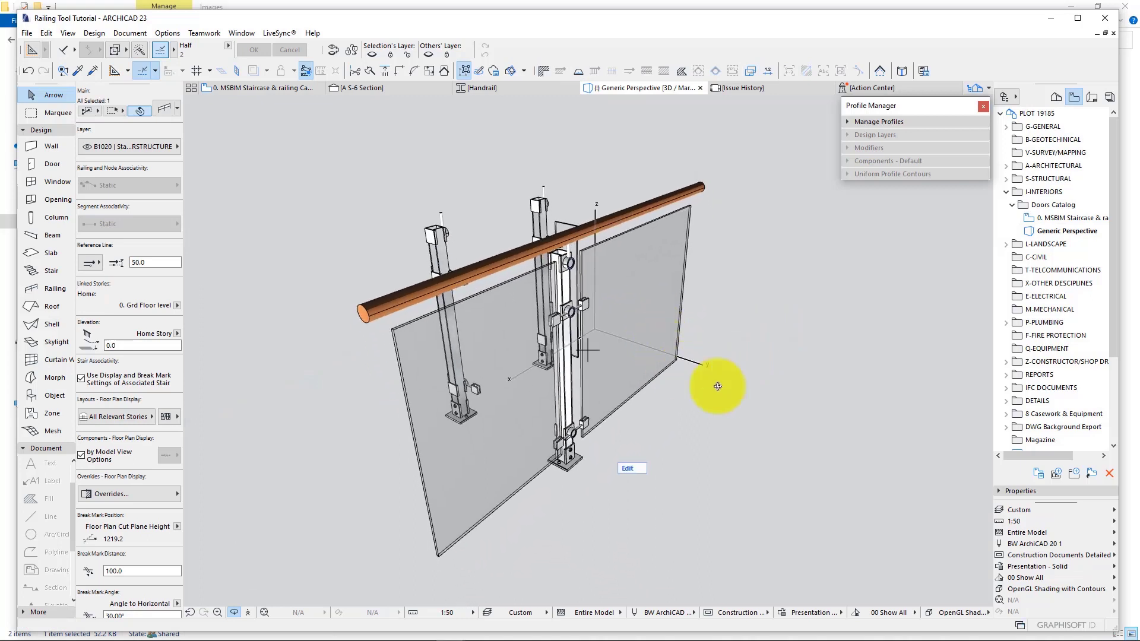
click(504, 349)
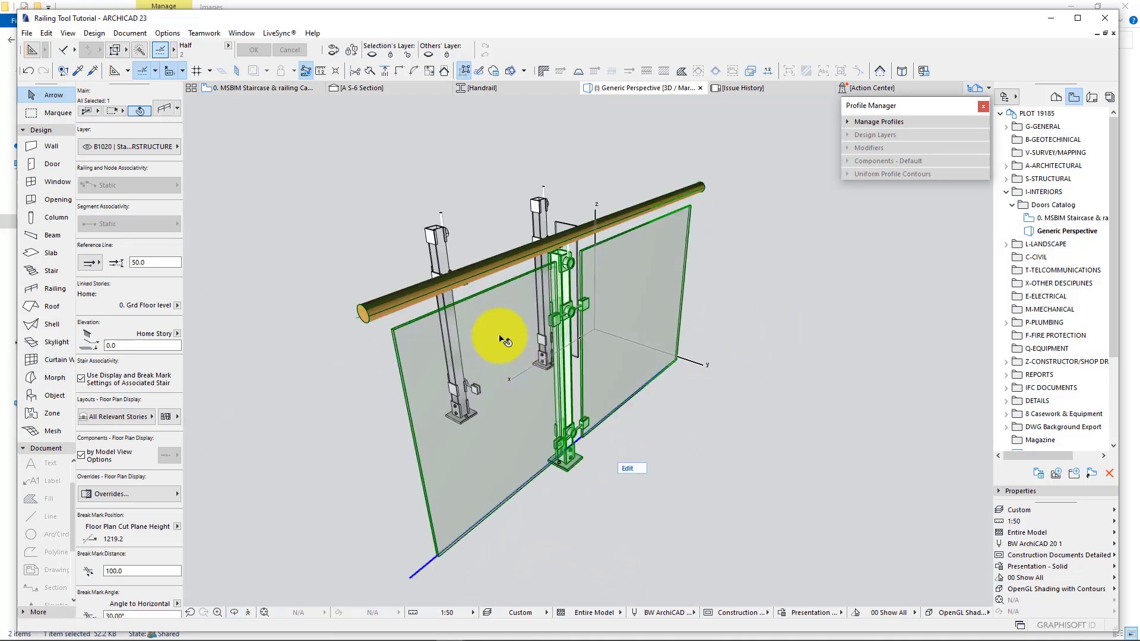
click(164, 106)
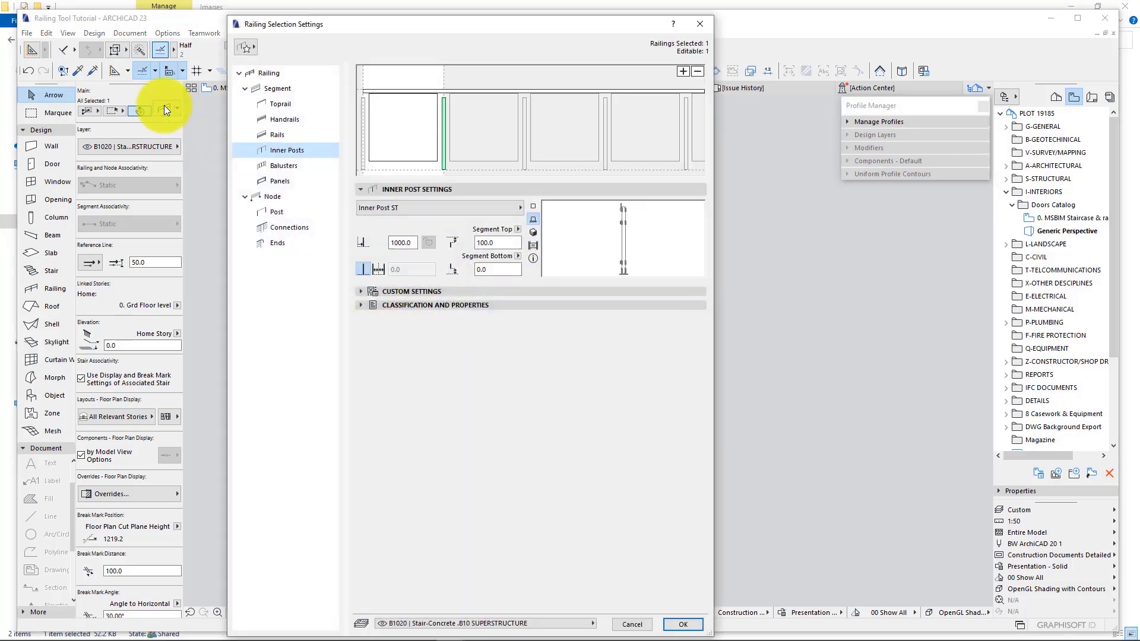
click(275, 214)
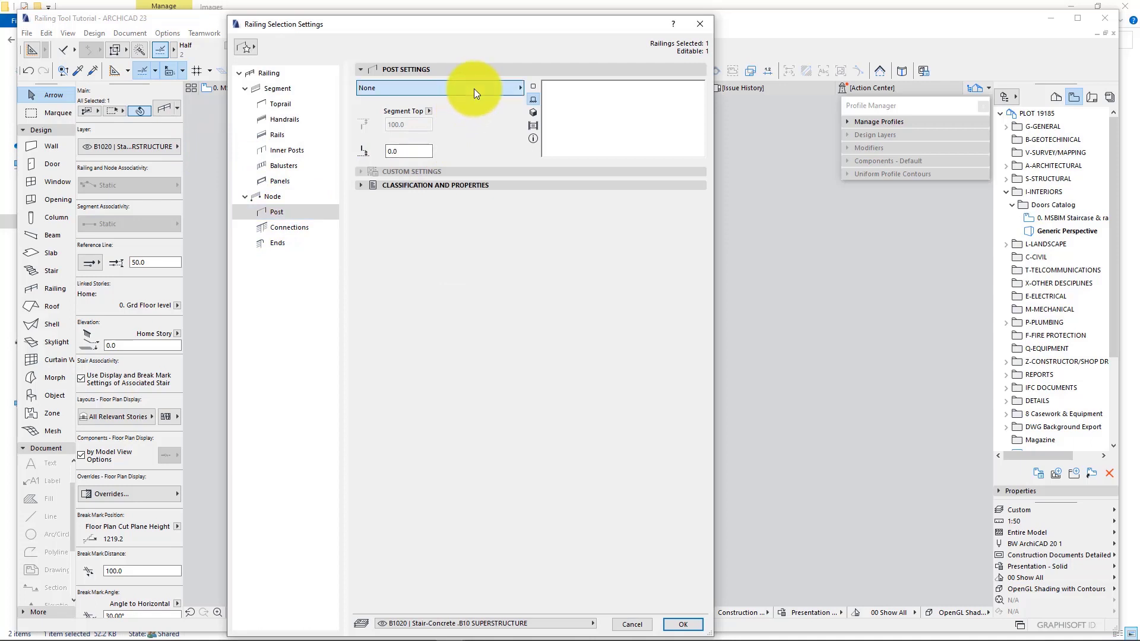
click(473, 88)
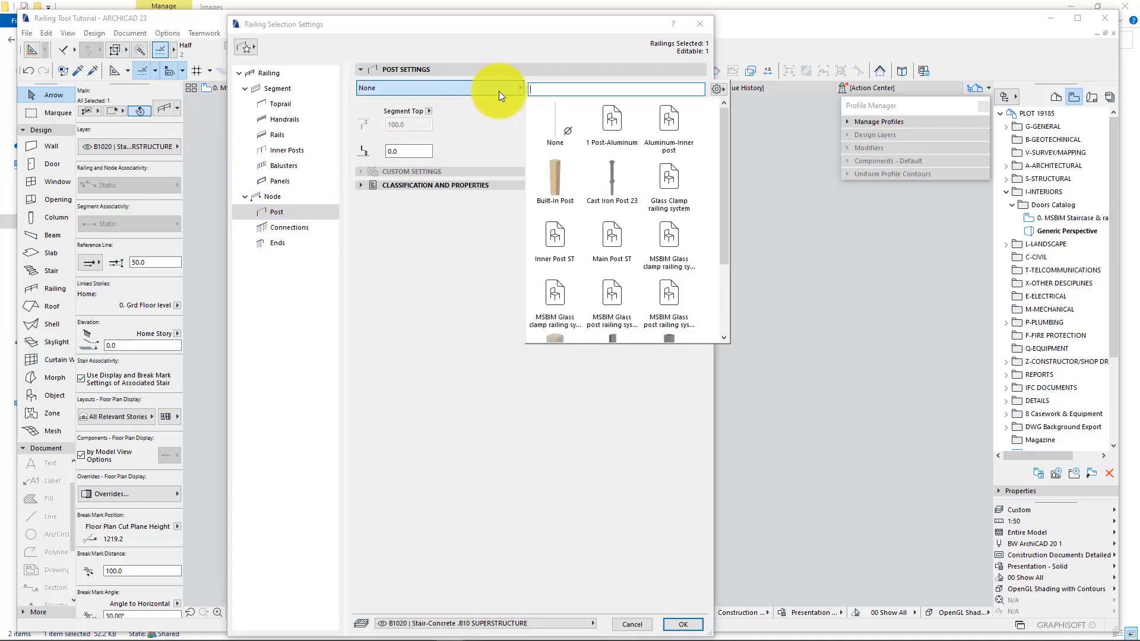
click(620, 233)
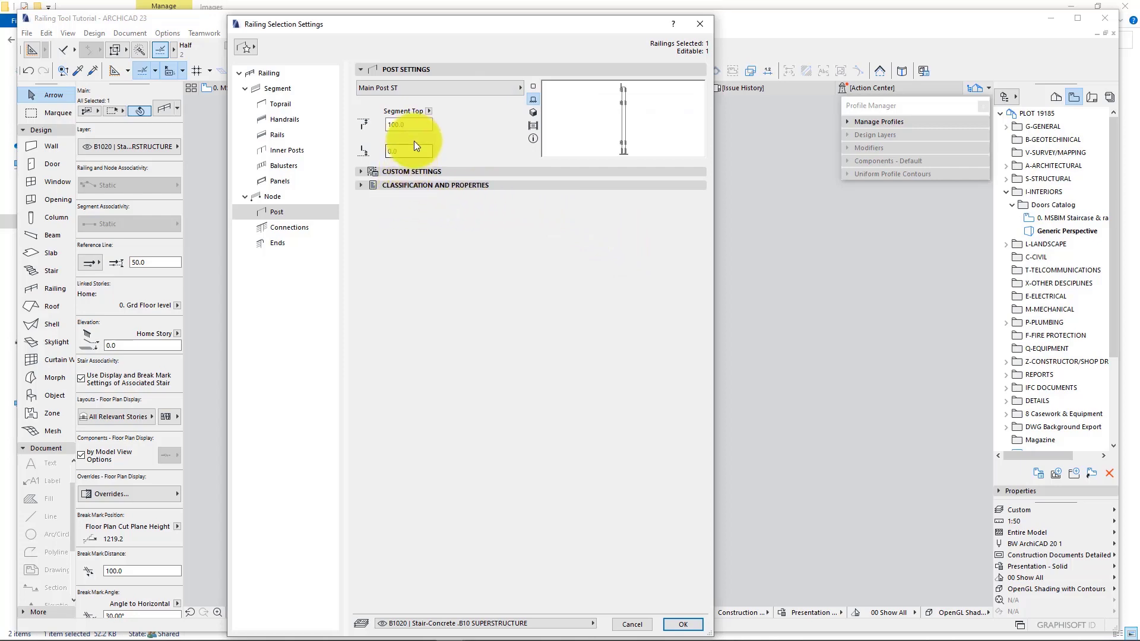
click(683, 624)
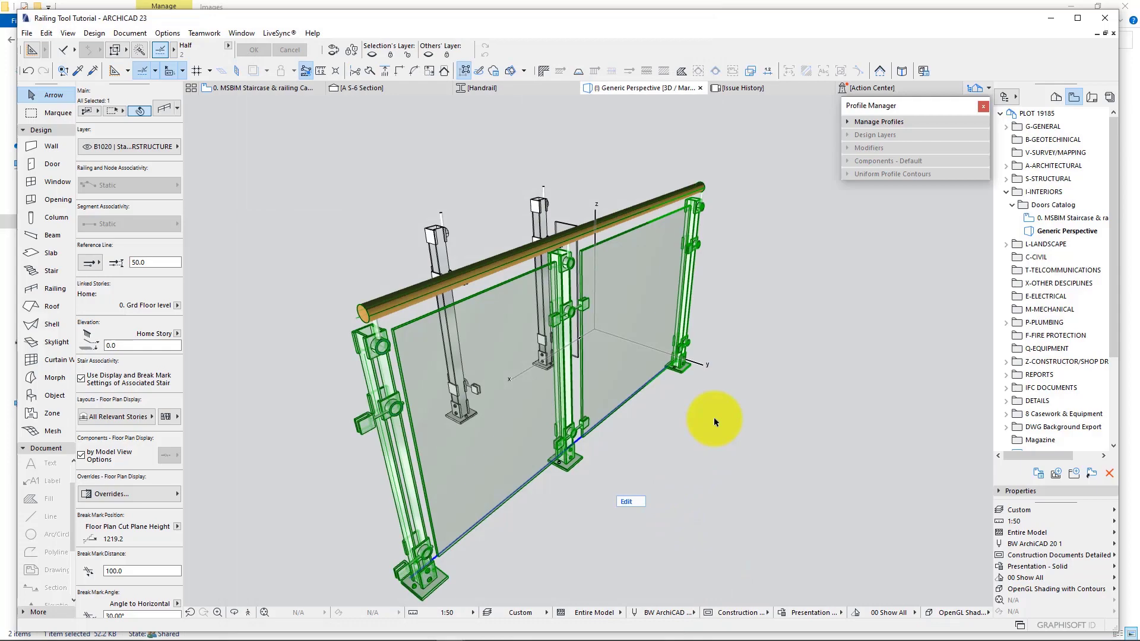
- Show only the glass railing in 3D and examine its main posts and handrail end up close
click(727, 452)
shift+middle_drag(720, 448, 382, 521)
shift+middle_drag(255, 488, 287, 475)
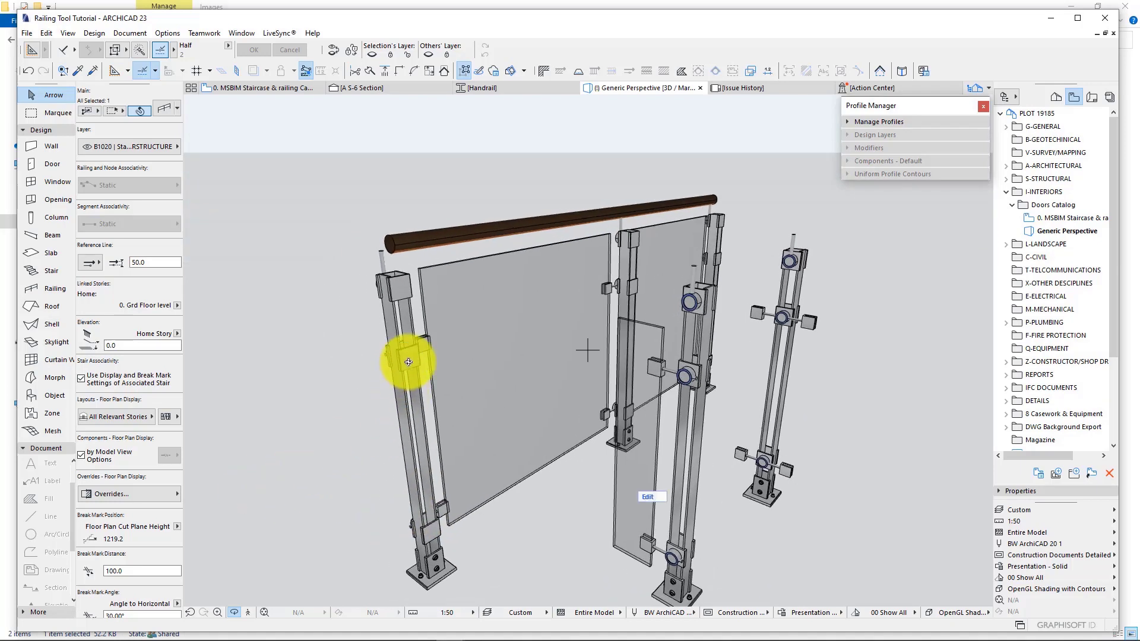
click(450, 259)
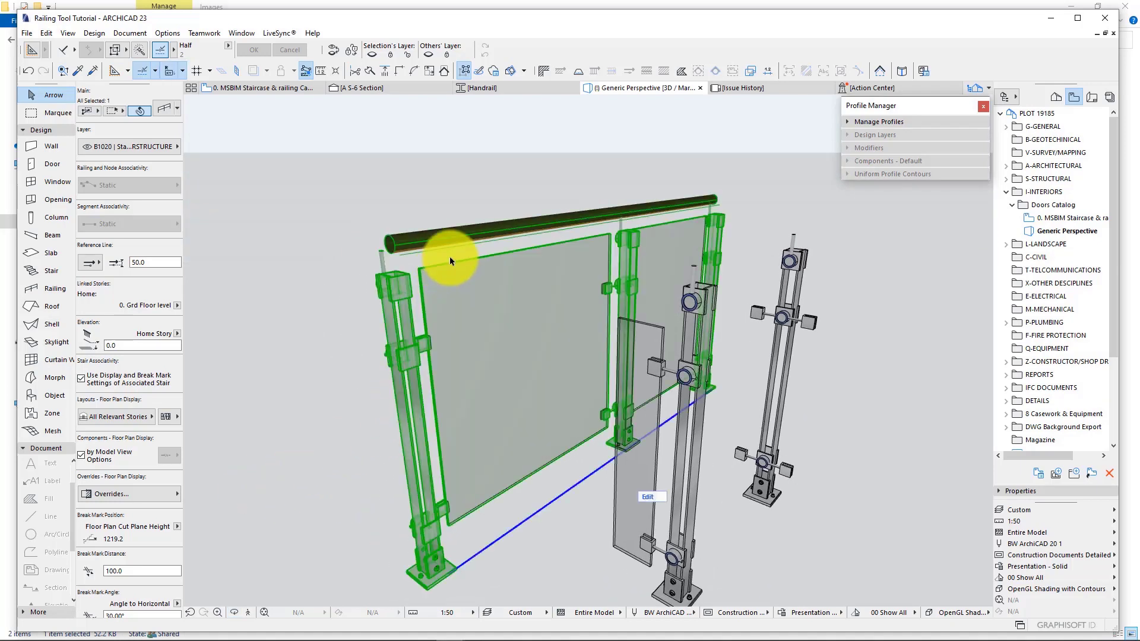
right_click(532, 170)
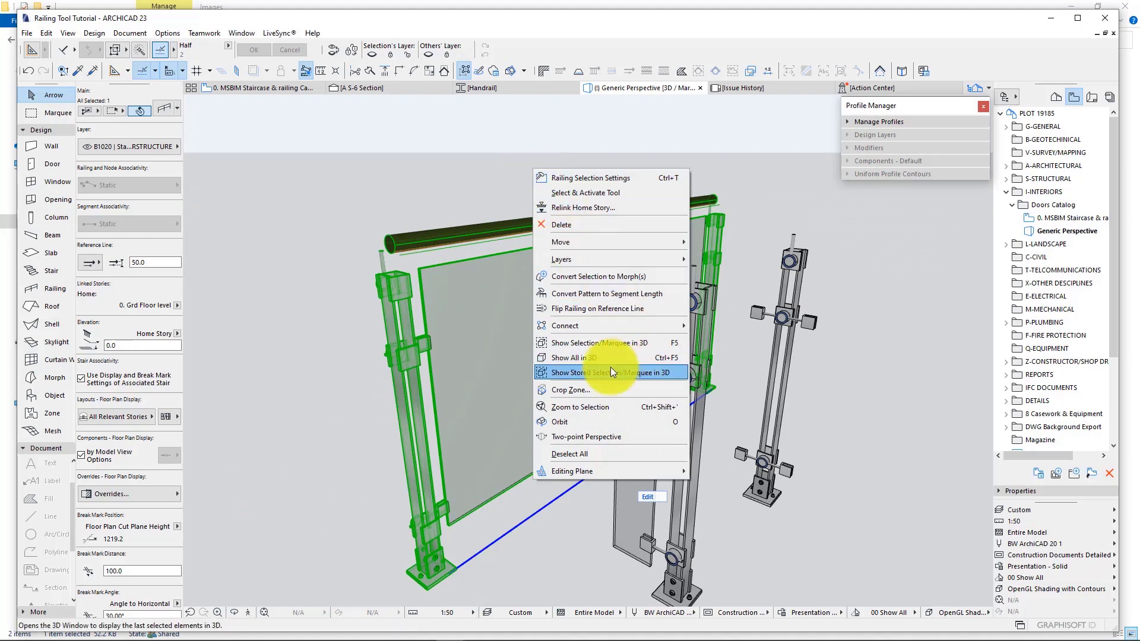
click(604, 344)
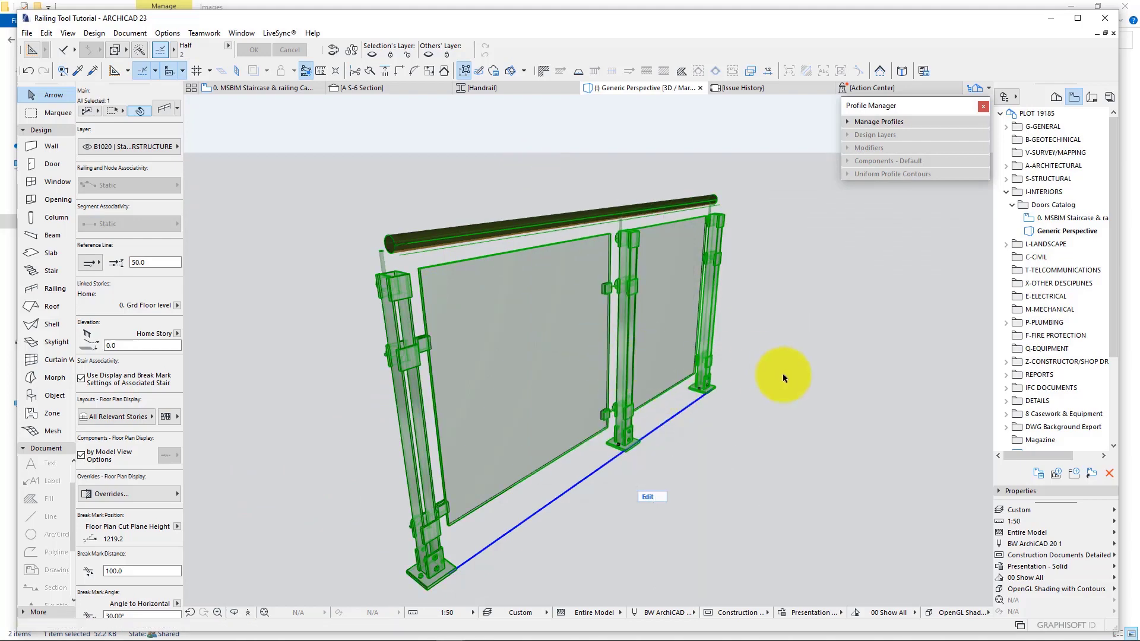
click(777, 389)
shift+middle_drag(770, 391, 445, 376)
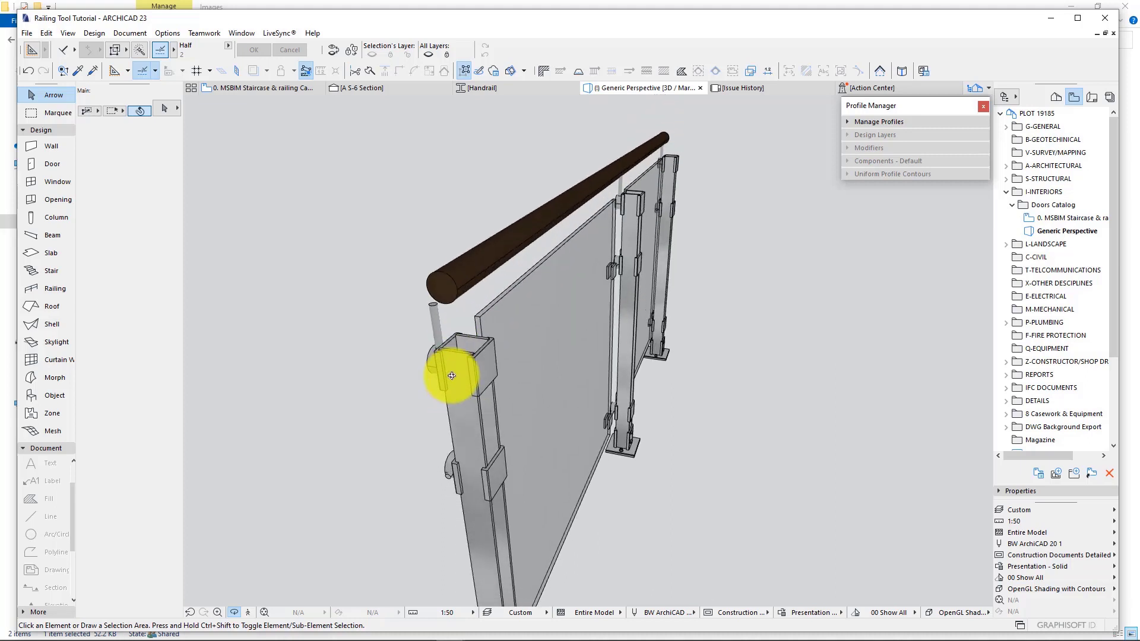
- Enter the railing's edit mode, select the toprail and look over its component settings without changing them
click(468, 277)
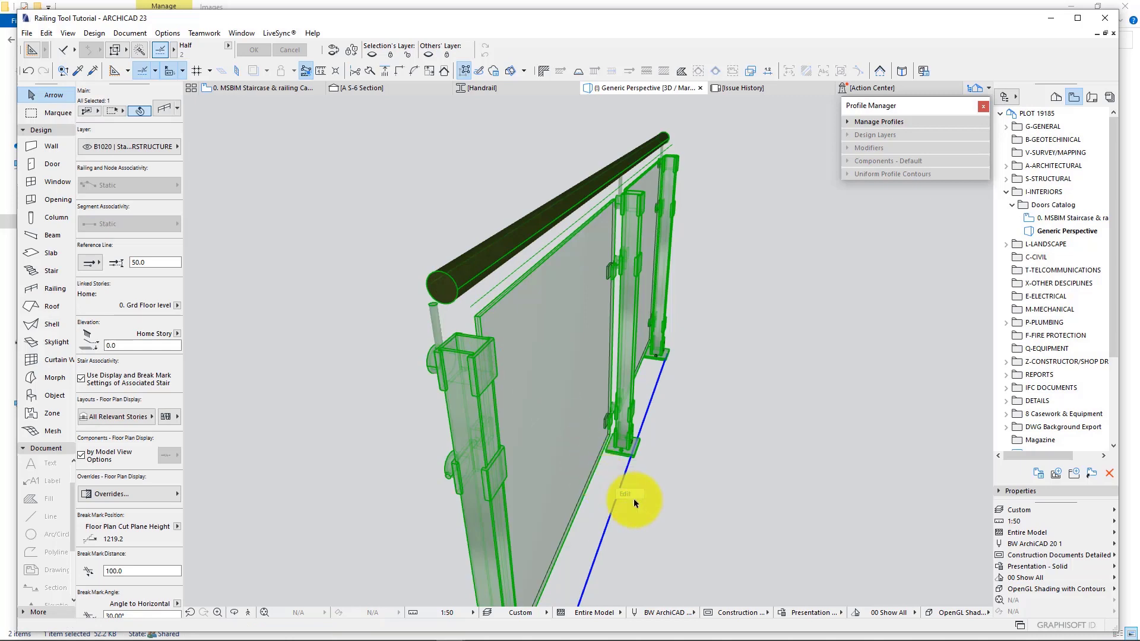
click(632, 495)
click(495, 265)
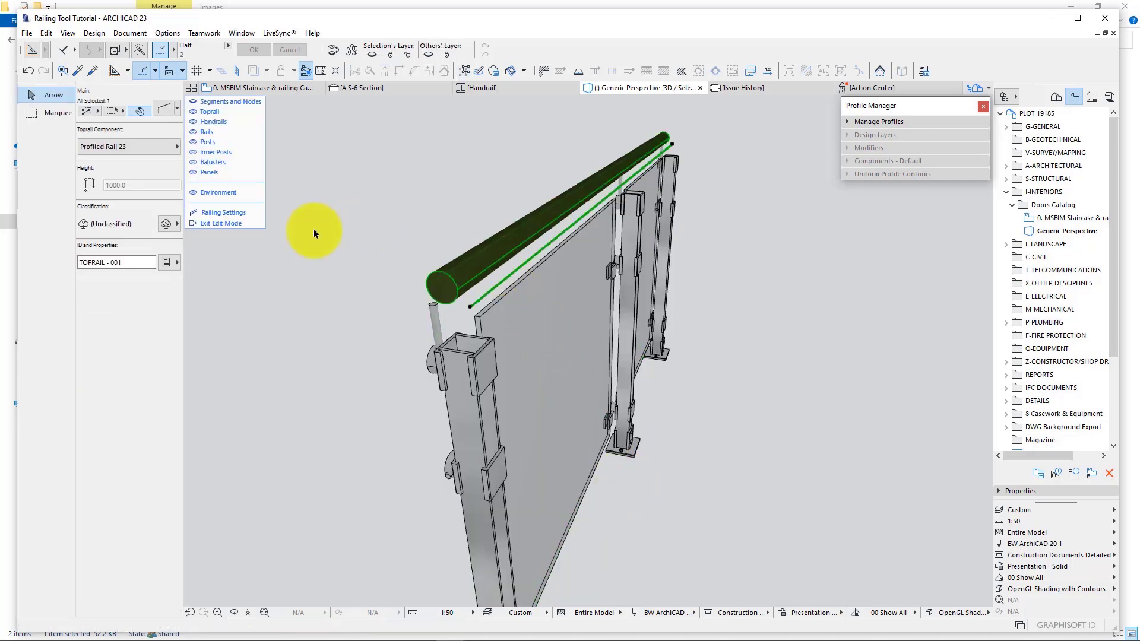
click(167, 108)
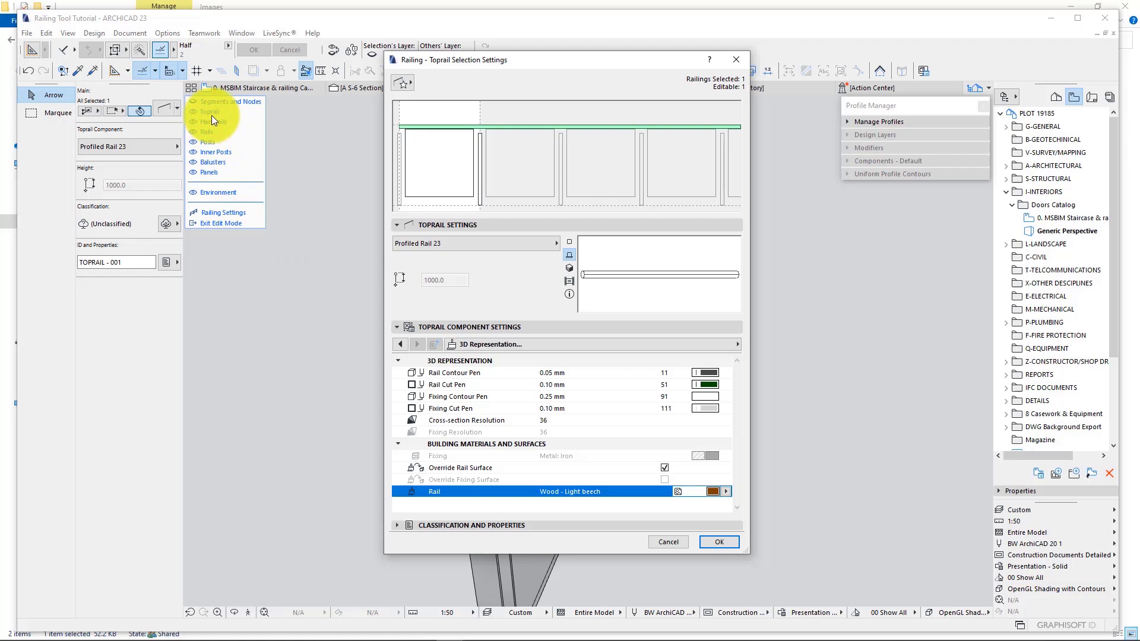
click(679, 545)
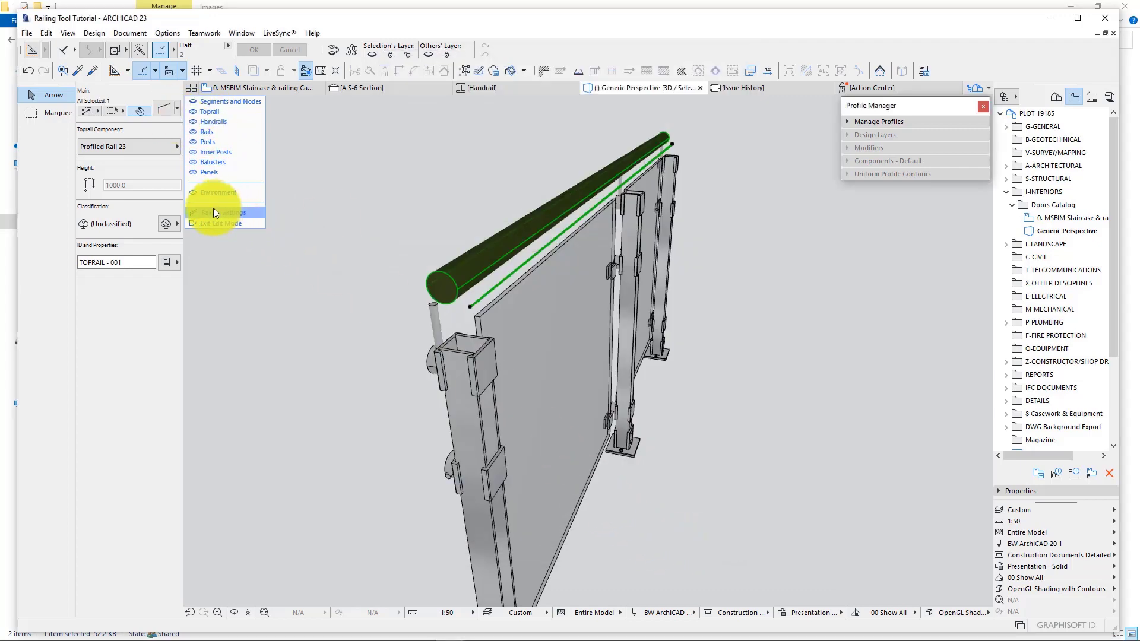
- Give the railing's toprail ends the Profiled Rail End 23 component with the Handrail profile and the Block, Flexible Ending type
key(ctrl+t)
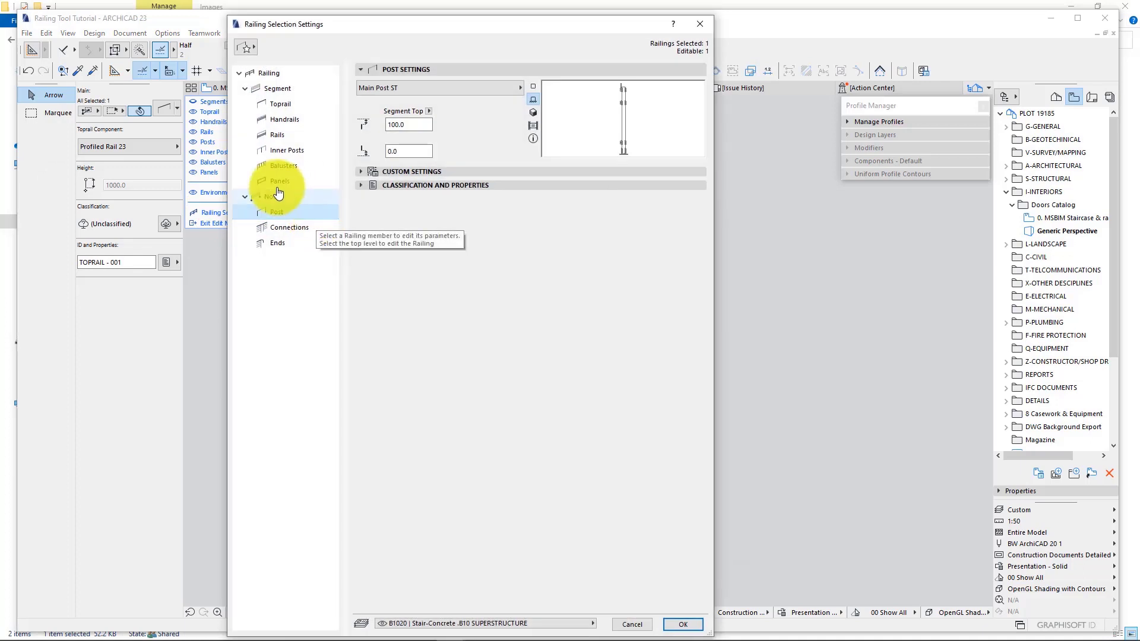
click(277, 243)
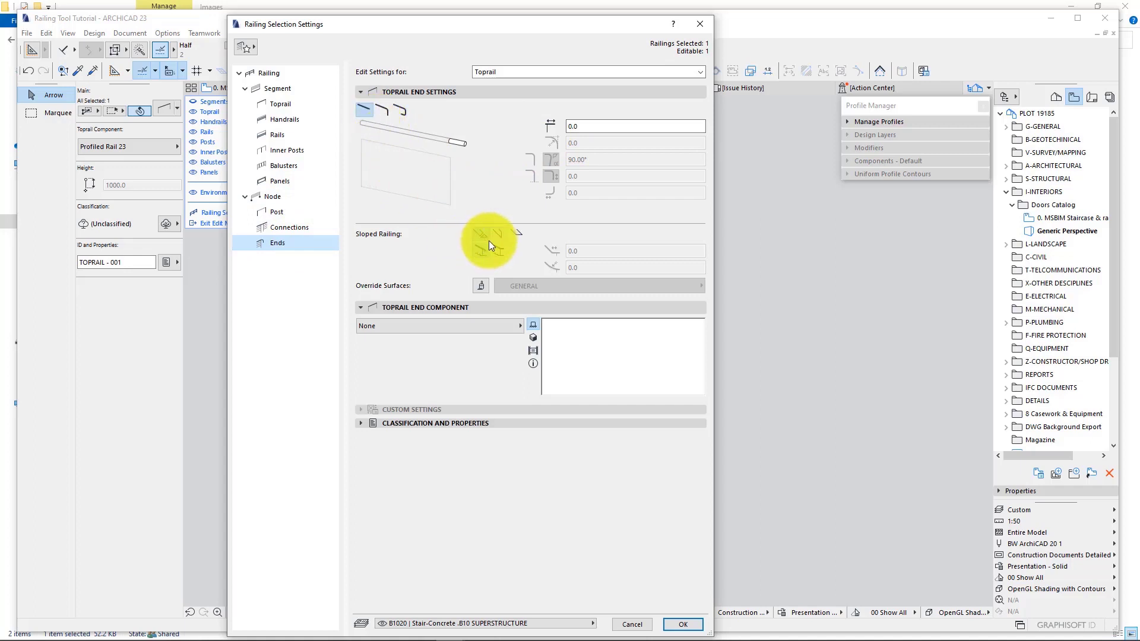
click(376, 324)
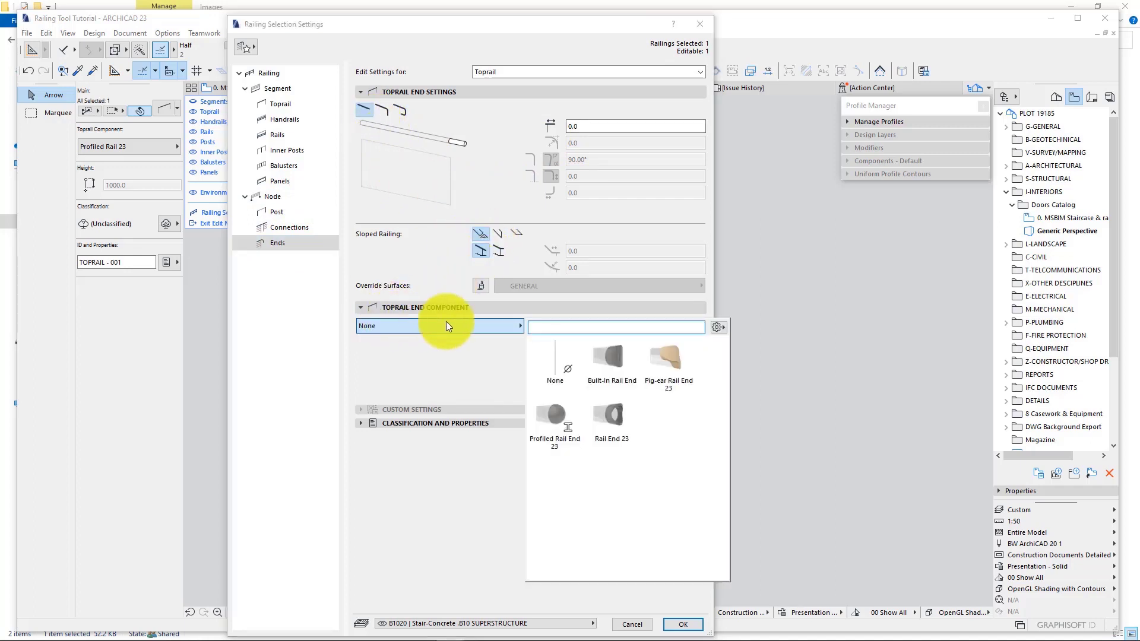
click(562, 420)
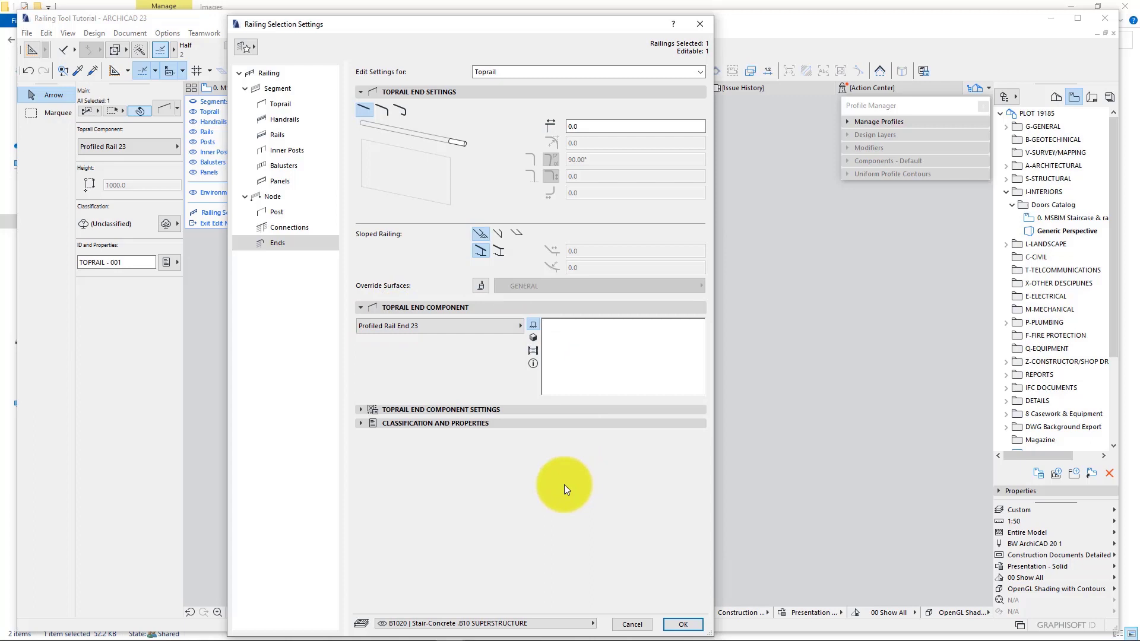
click(360, 409)
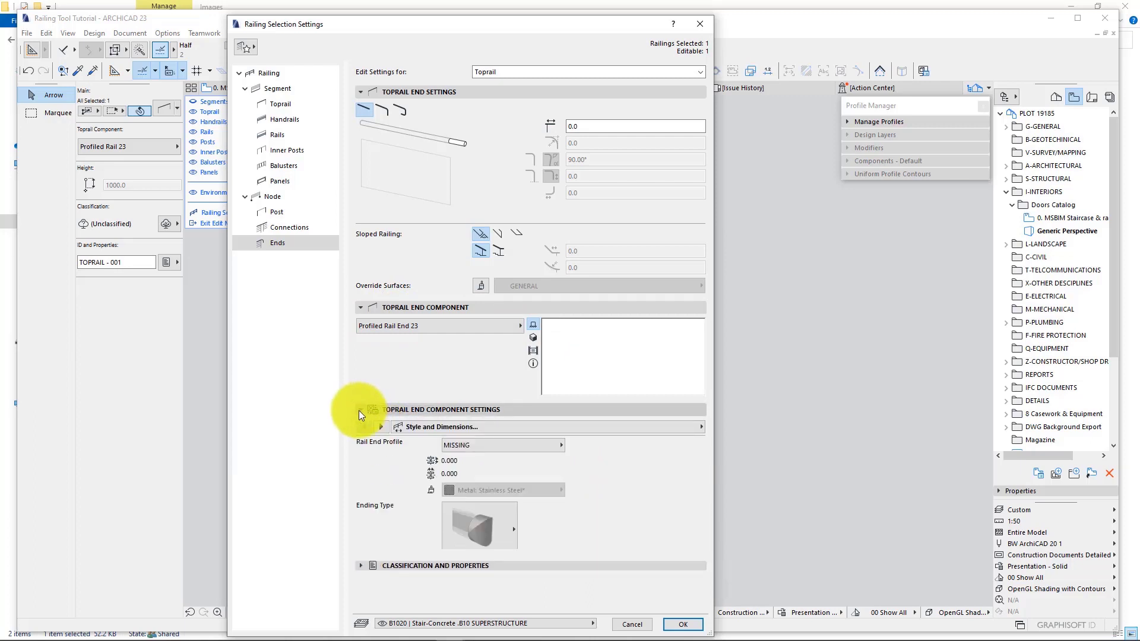
click(485, 444)
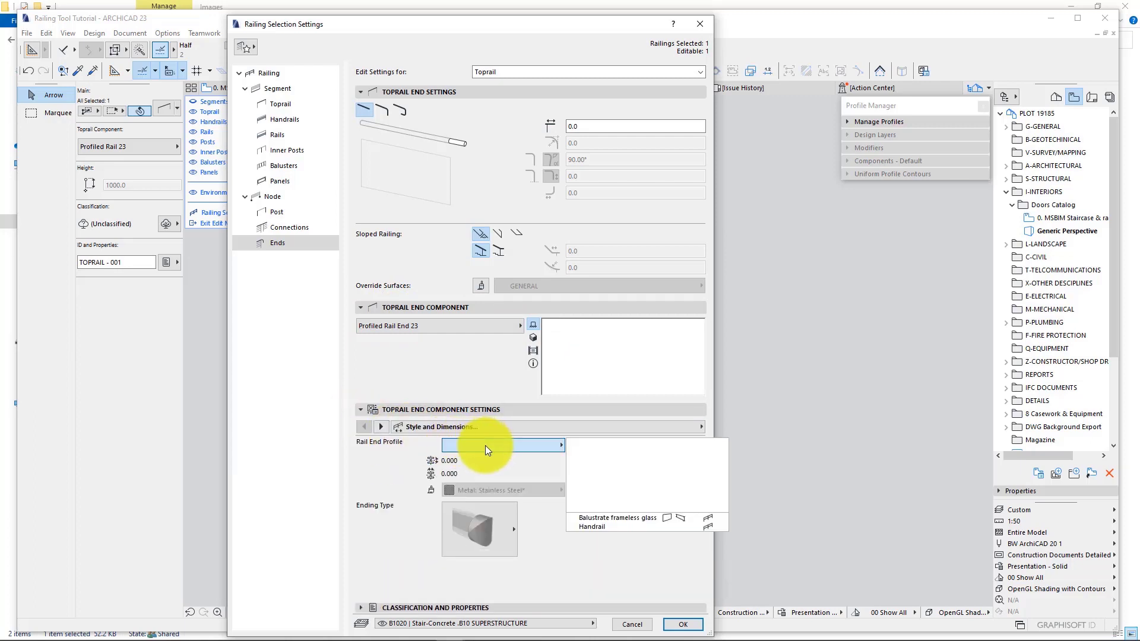
click(598, 526)
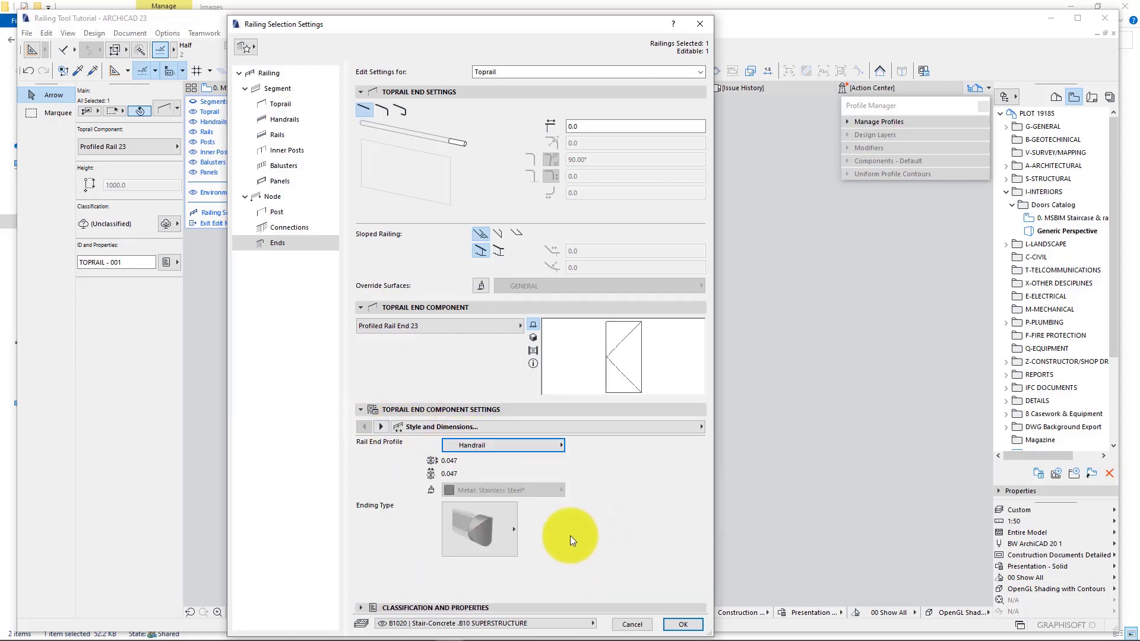
click(494, 527)
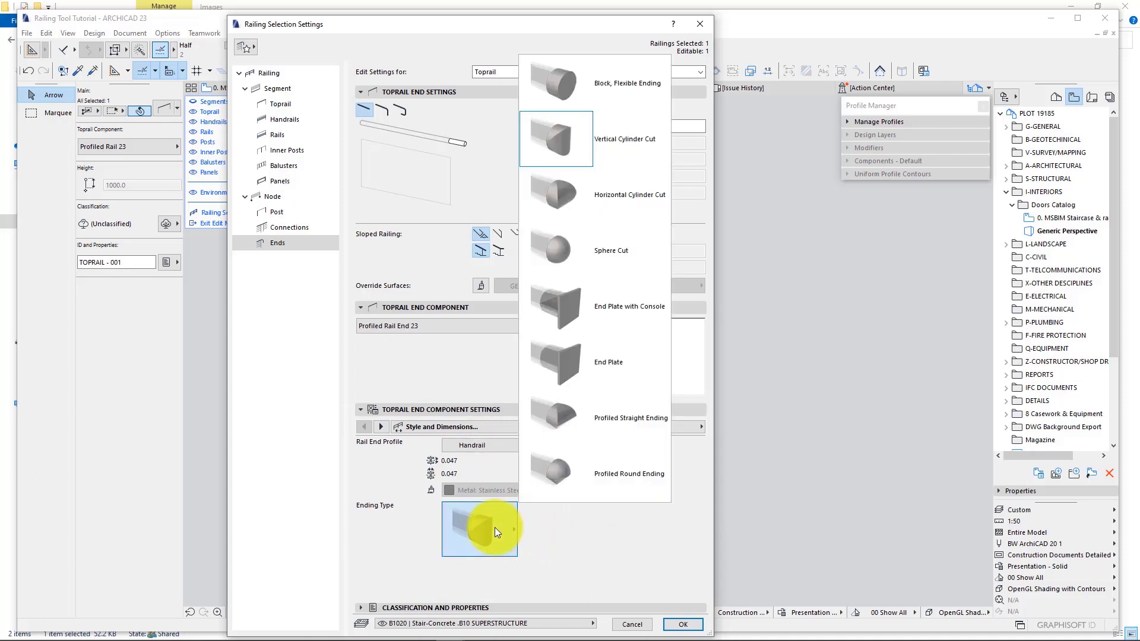
click(596, 91)
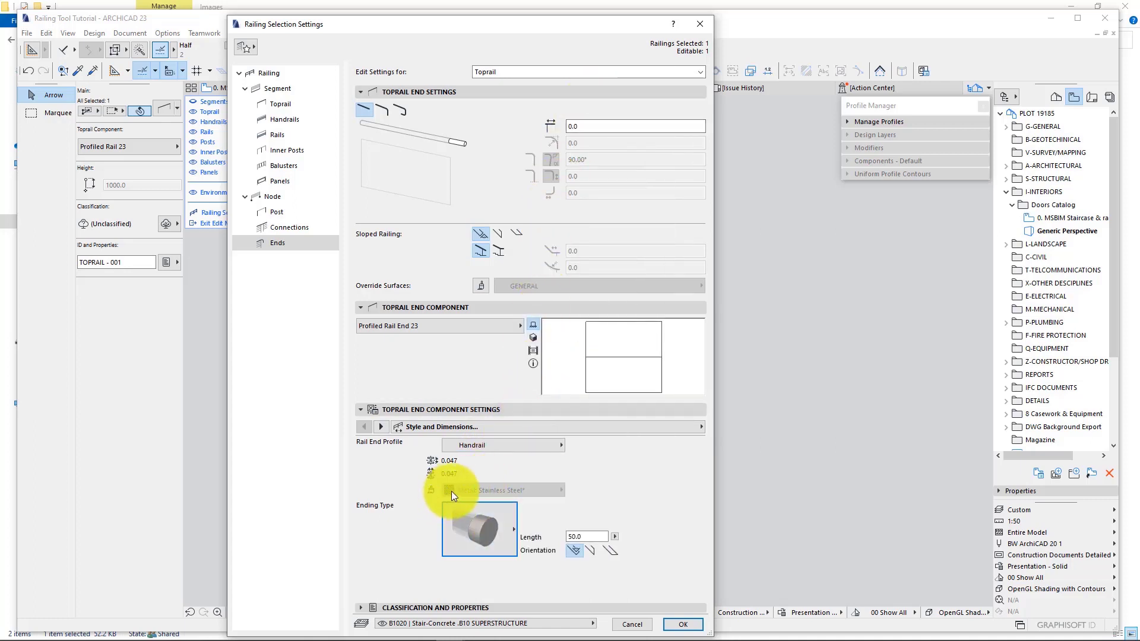
- Override the toprail ends' rail surface with Metal: Stainless Steel and apply the railing settings
click(662, 425)
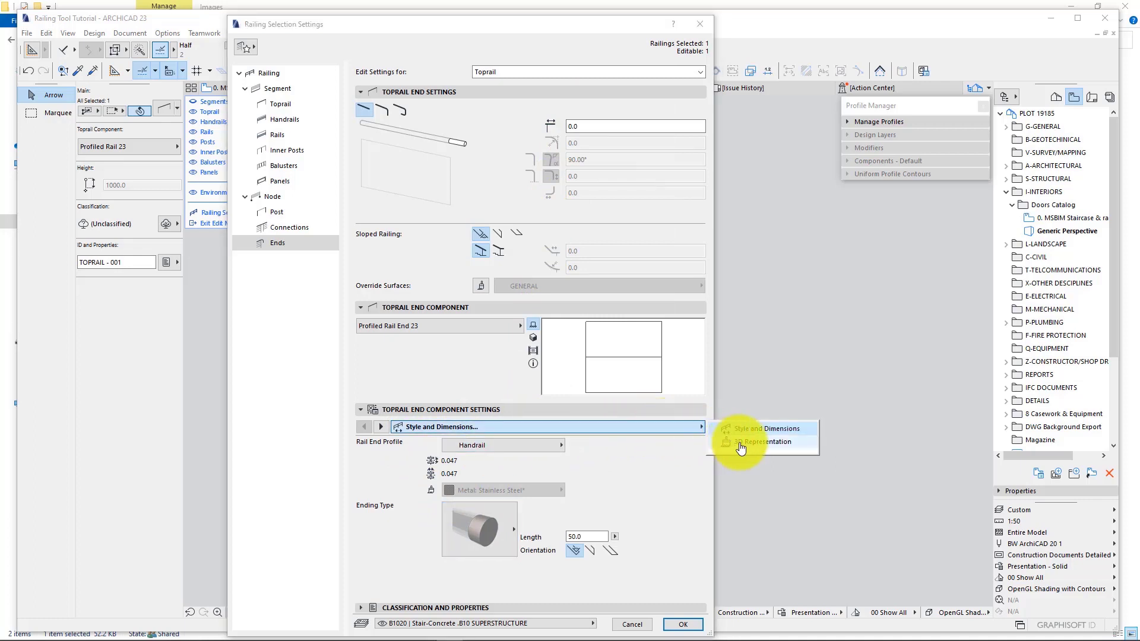
click(742, 443)
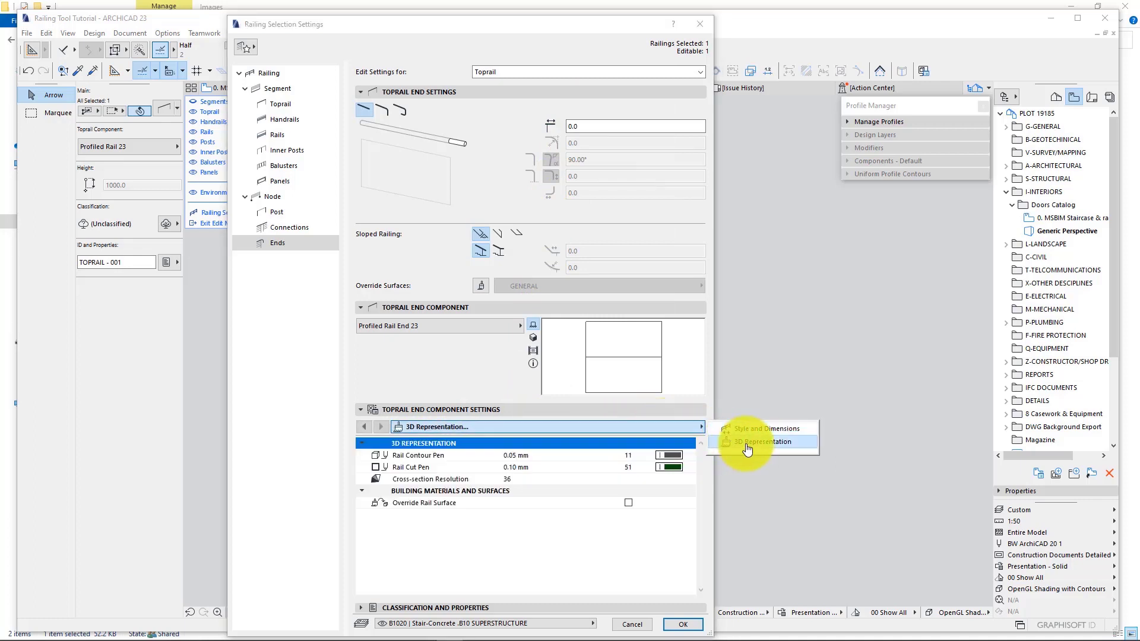
click(628, 503)
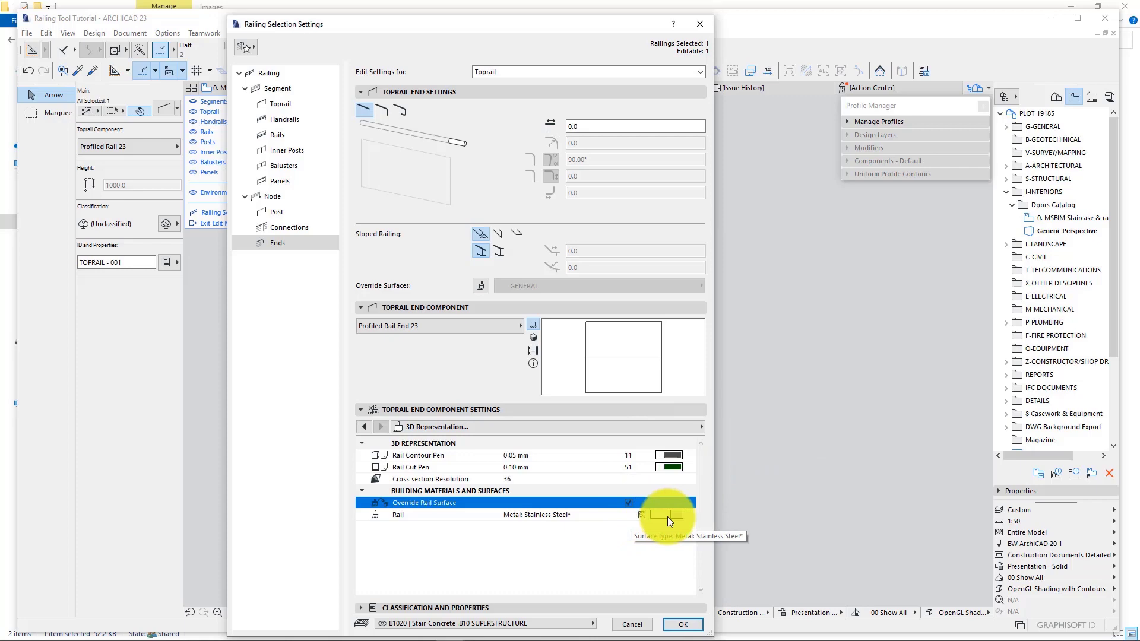
click(683, 621)
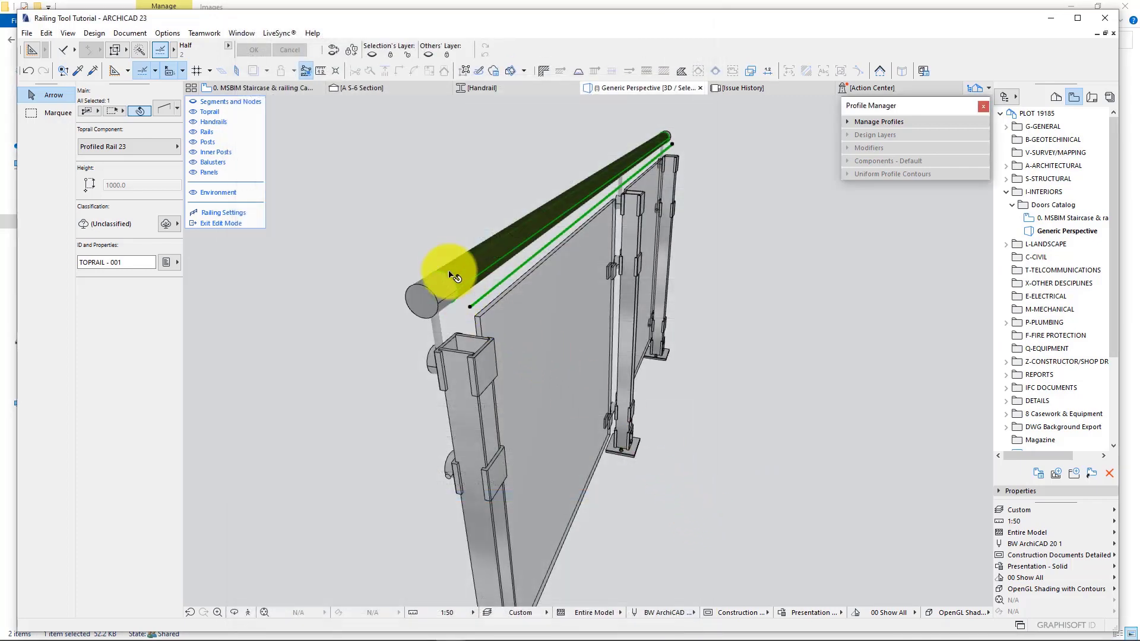
- Set the ending length of the toprail end nearest the viewer to 150 mm and apply the change
middle_drag(446, 295, 439, 387)
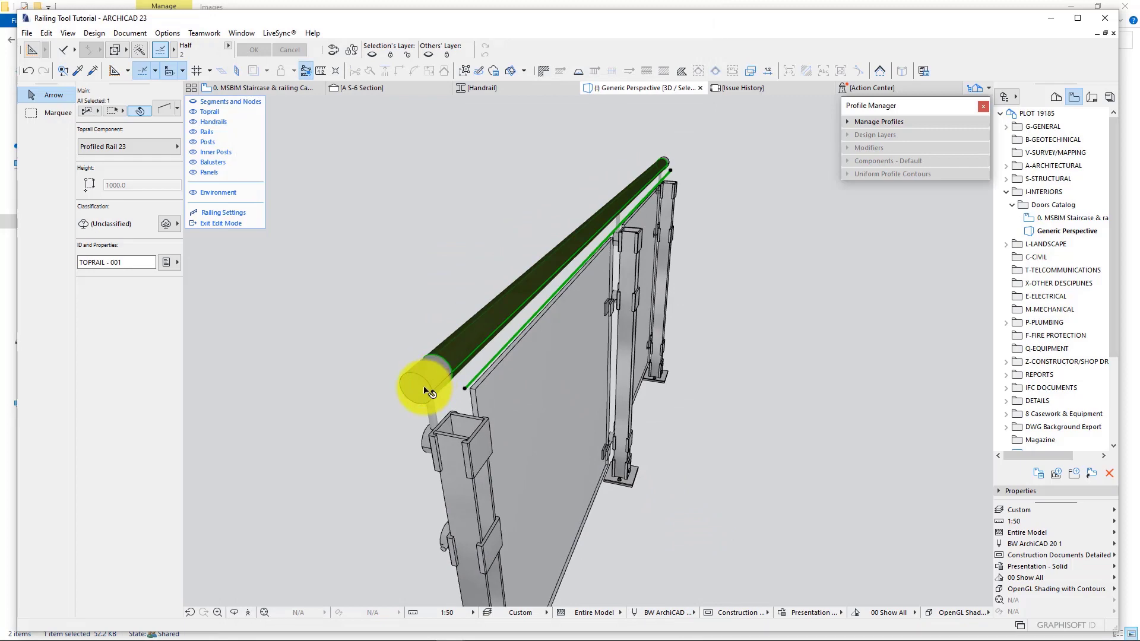
click(426, 391)
click(159, 109)
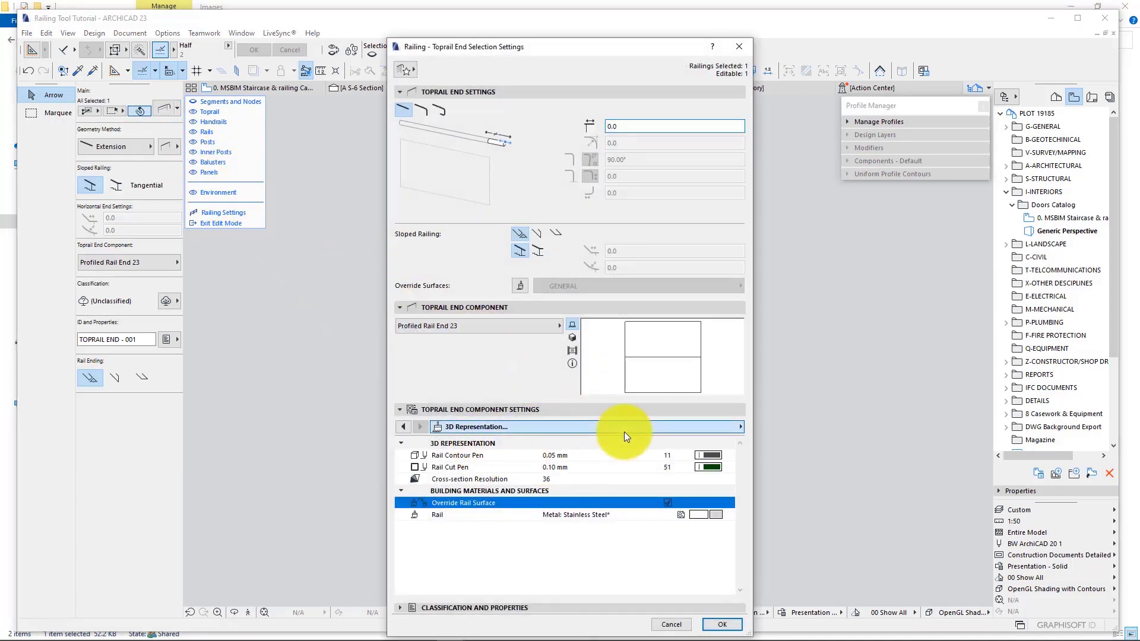
click(625, 431)
click(790, 428)
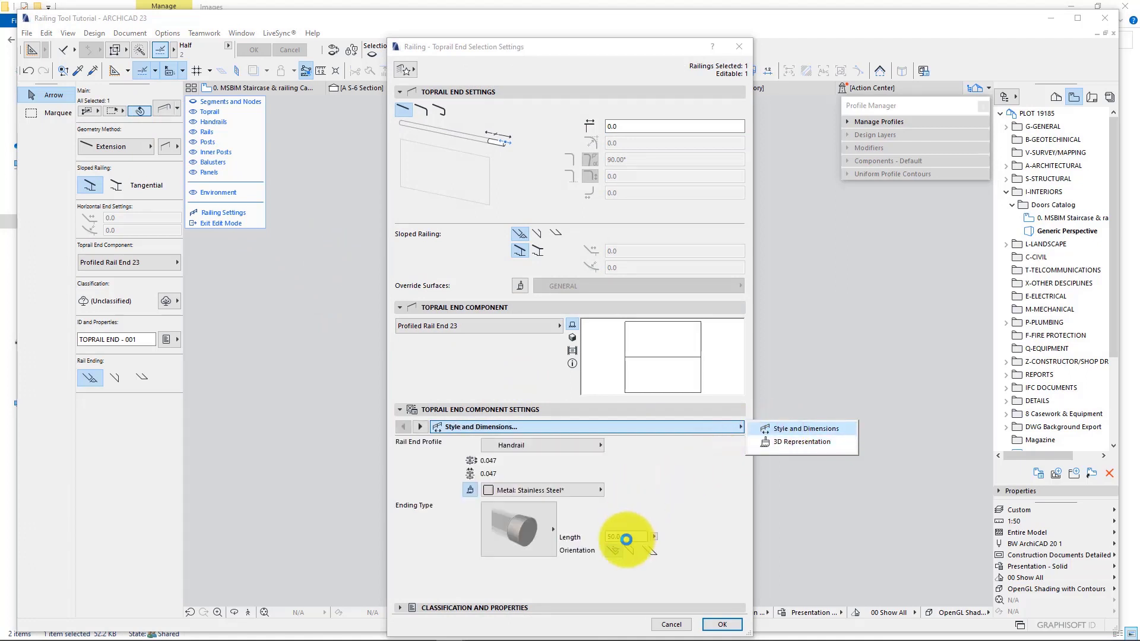
click(617, 537)
drag(619, 536, 560, 539)
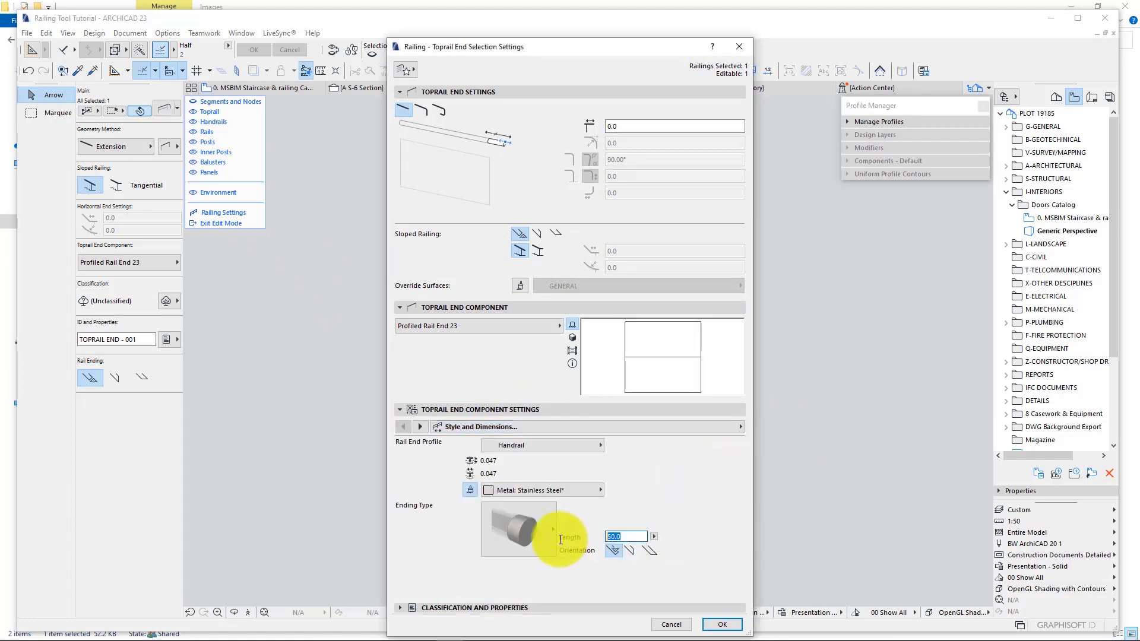
text(150)
click(721, 623)
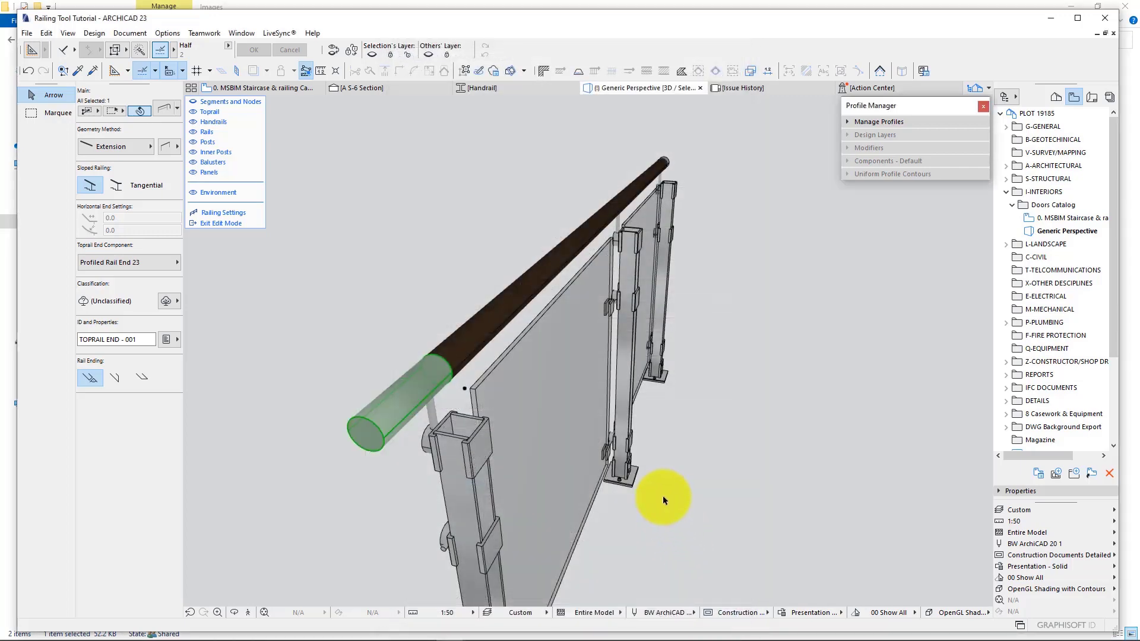
click(695, 509)
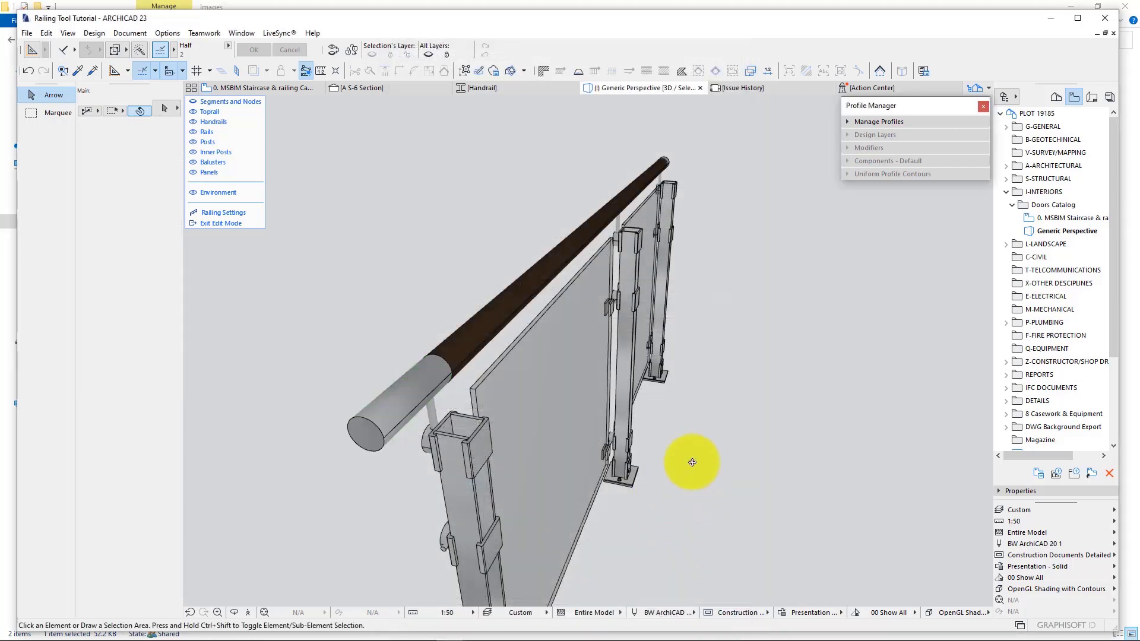
- Leave the railing's edit mode and stretch its far end outward along its line by about 1558 mm
shift+middle_drag(546, 468, 630, 380)
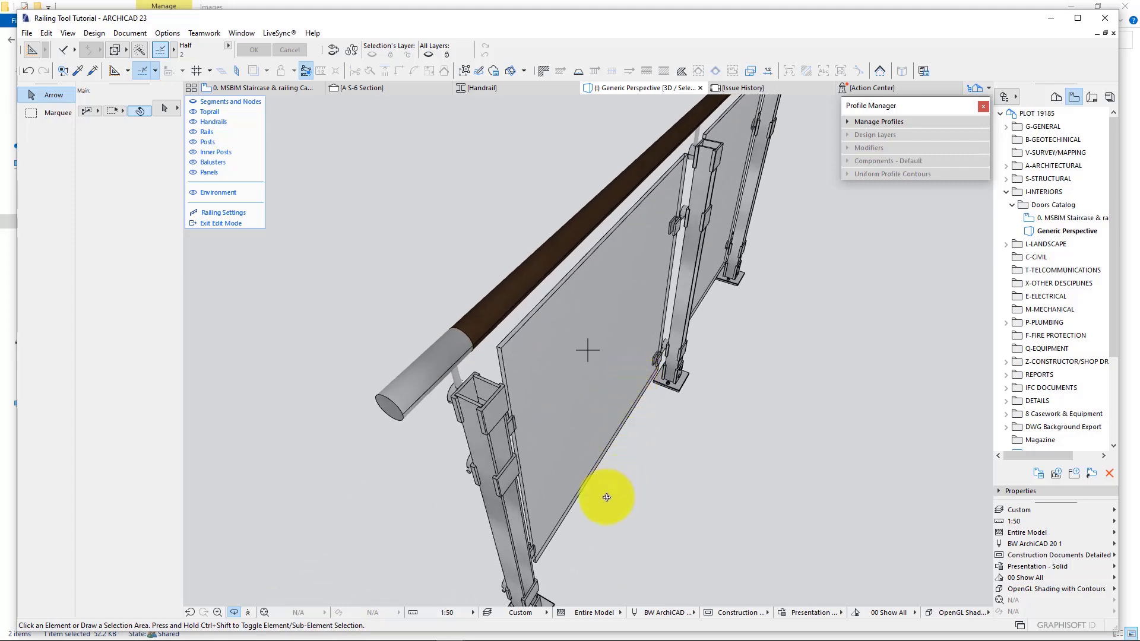
shift+middle_drag(600, 498, 443, 407)
middle_drag(582, 422, 611, 447)
scroll(534, 453, down, 5)
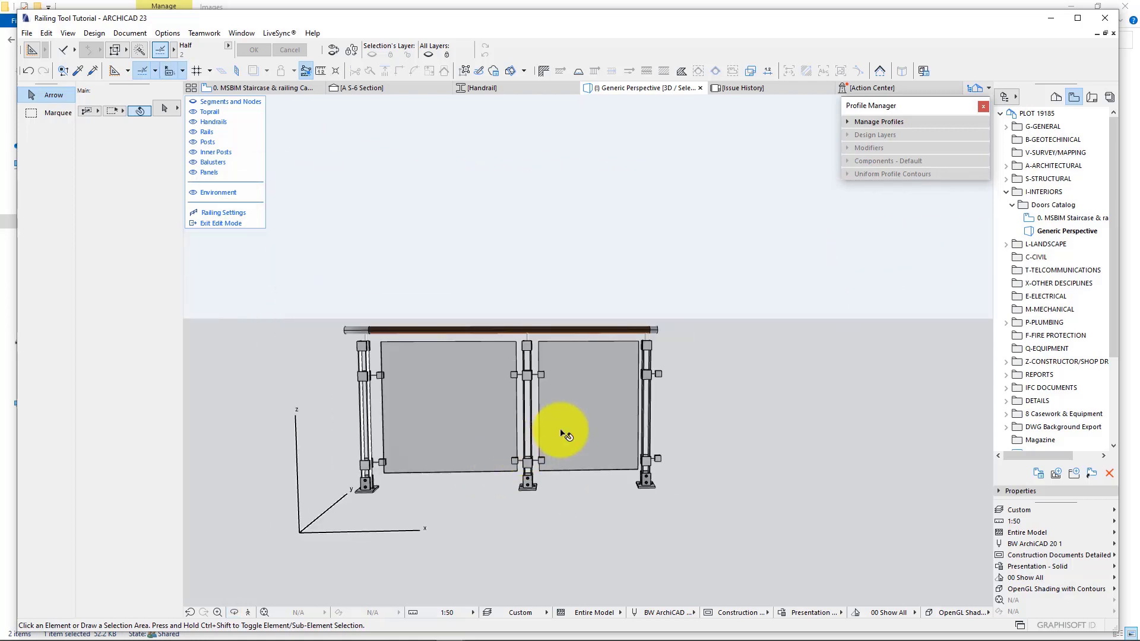
click(567, 439)
click(645, 479)
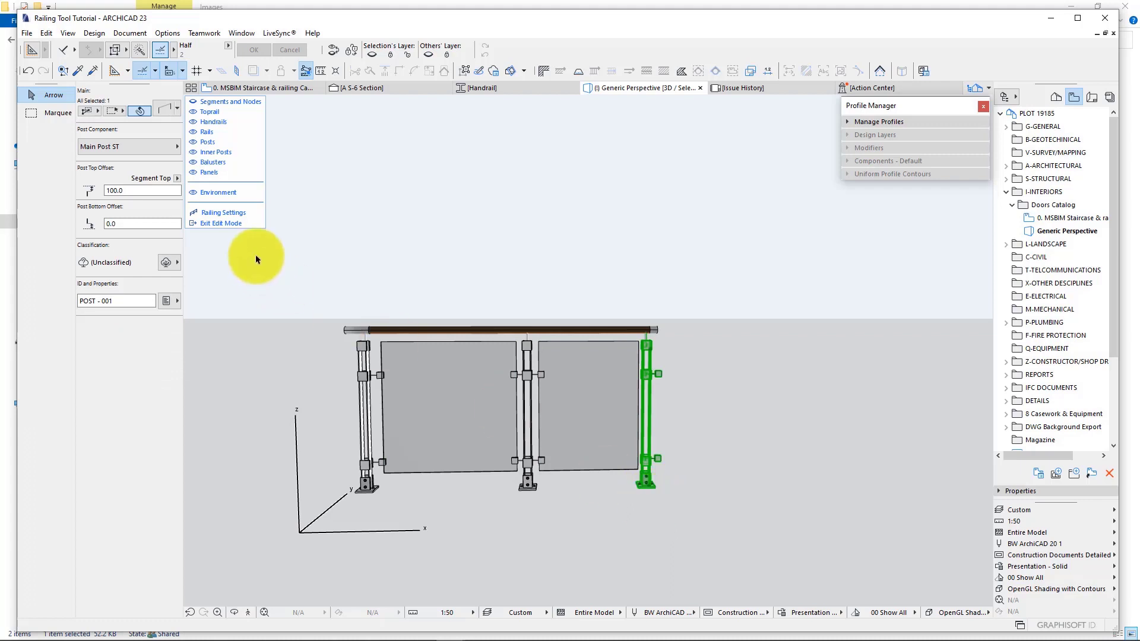
click(222, 223)
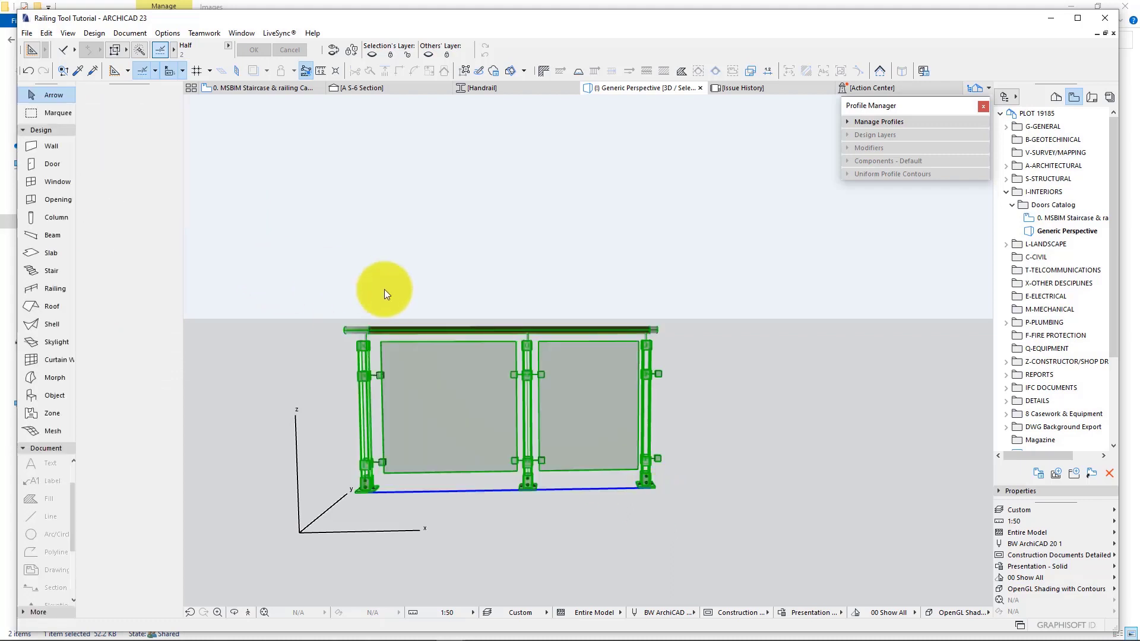
click(652, 490)
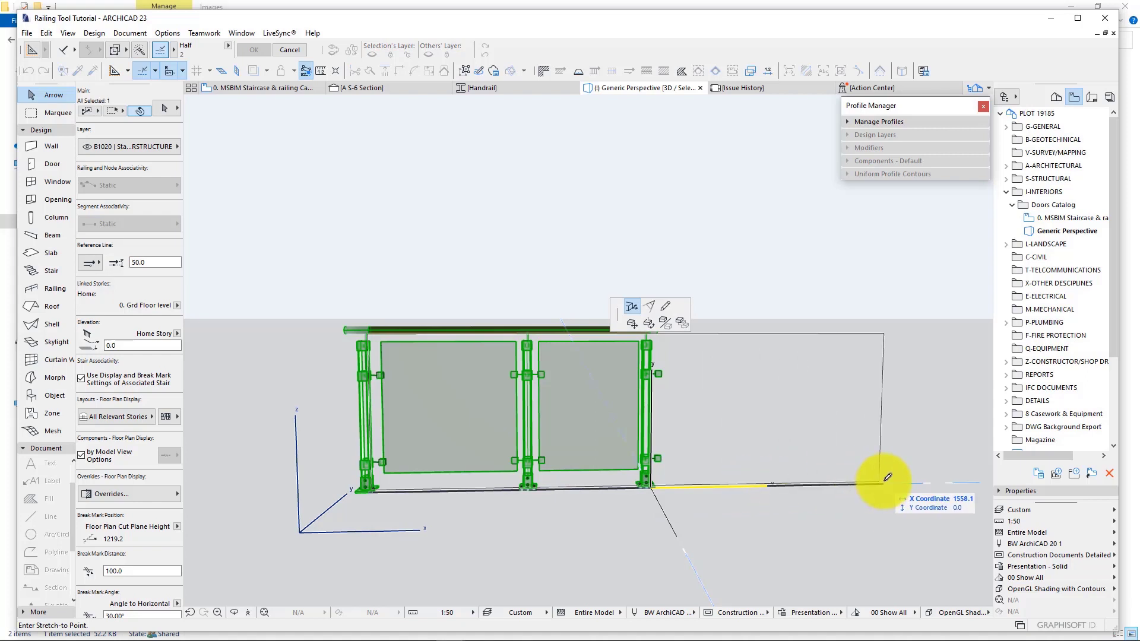
click(884, 478)
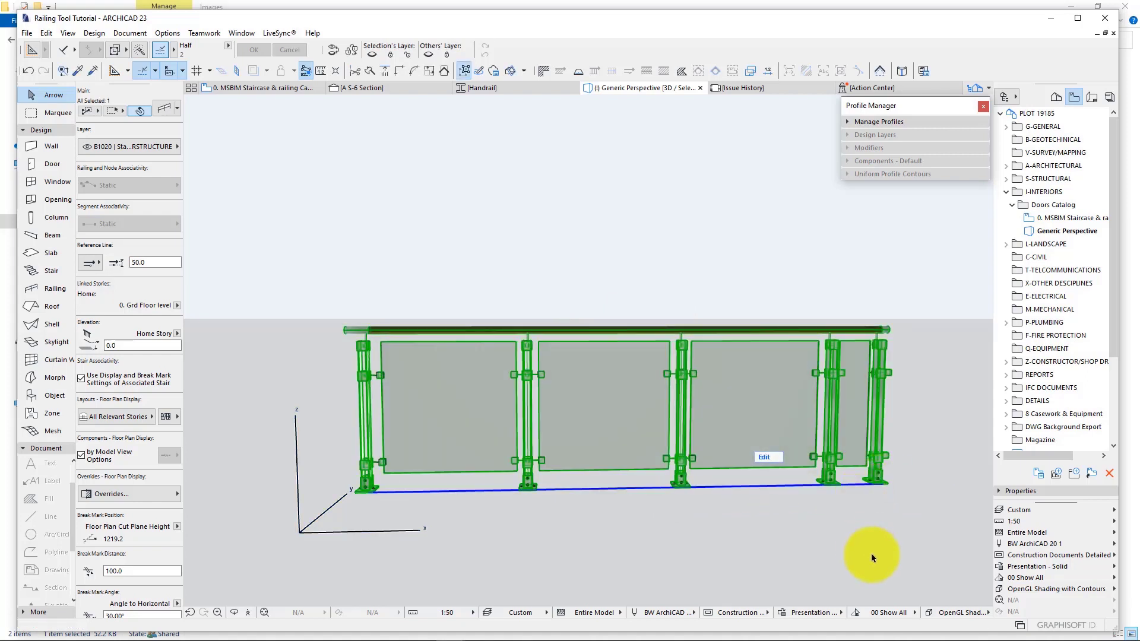
- Open the selected railing's settings and look over the panel's offsets and its Style and Dimensions settings
click(822, 483)
middle_drag(821, 484, 776, 453)
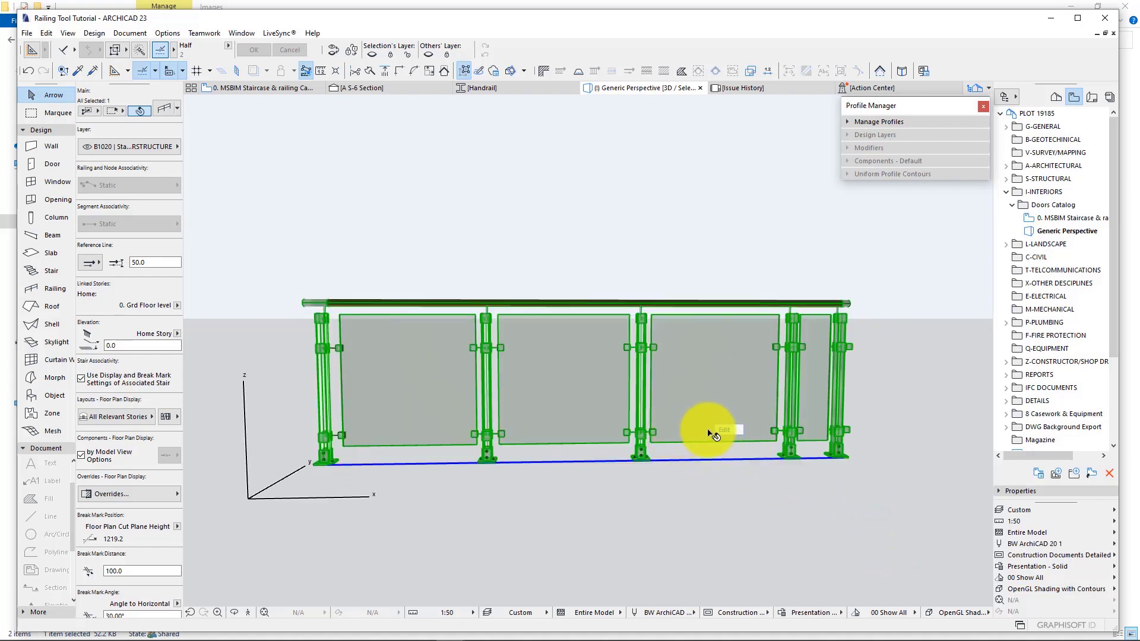
click(162, 108)
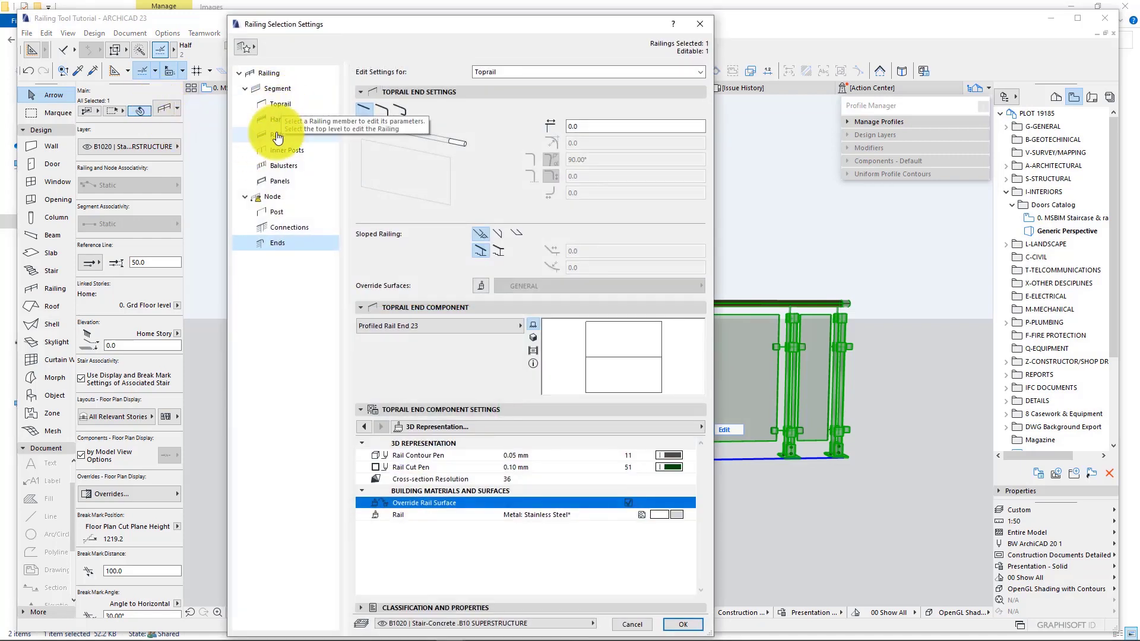
click(279, 180)
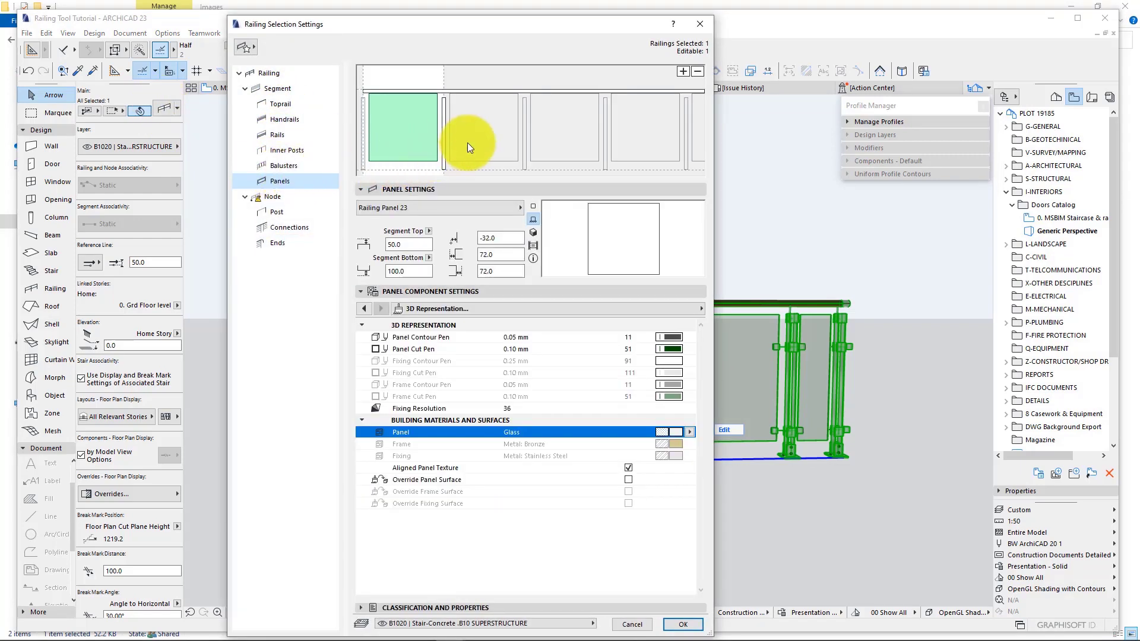
click(464, 133)
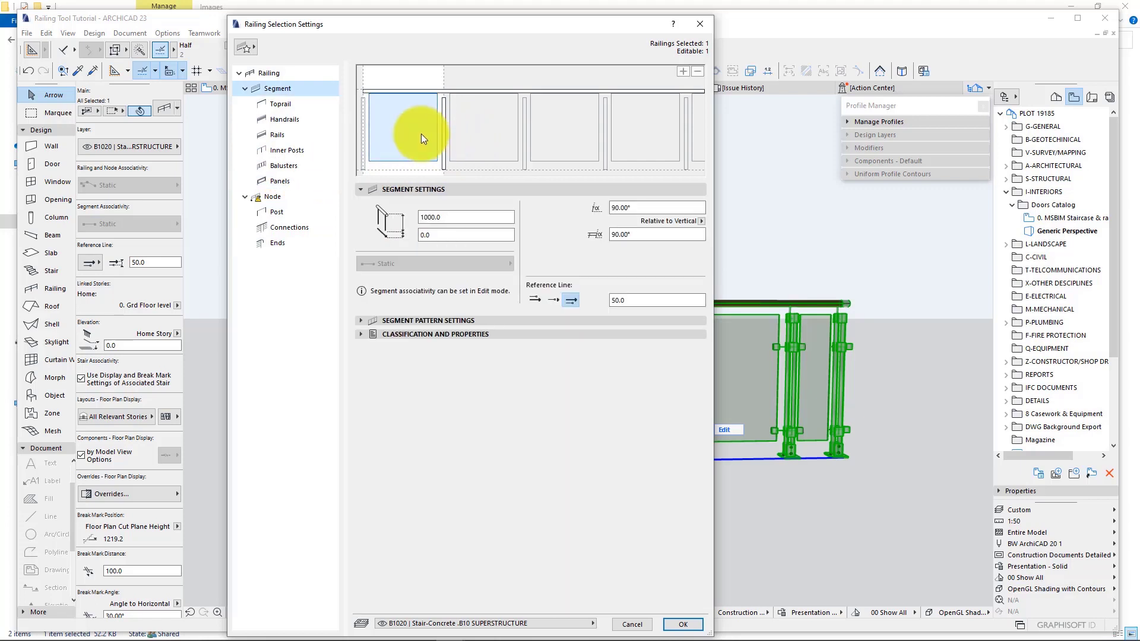
click(421, 134)
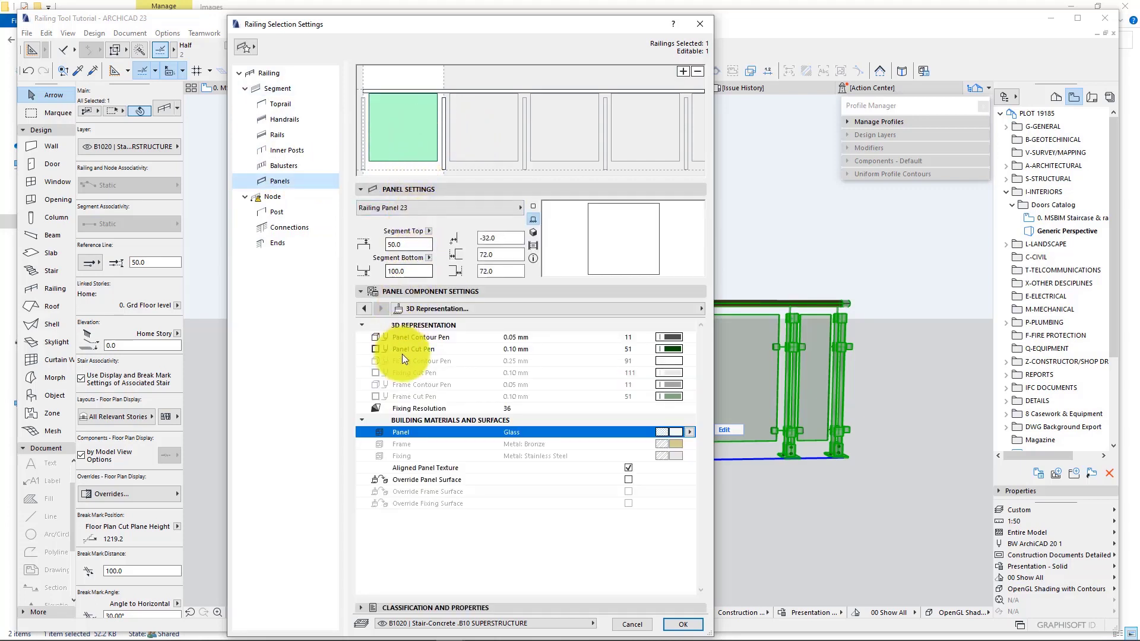
click(468, 308)
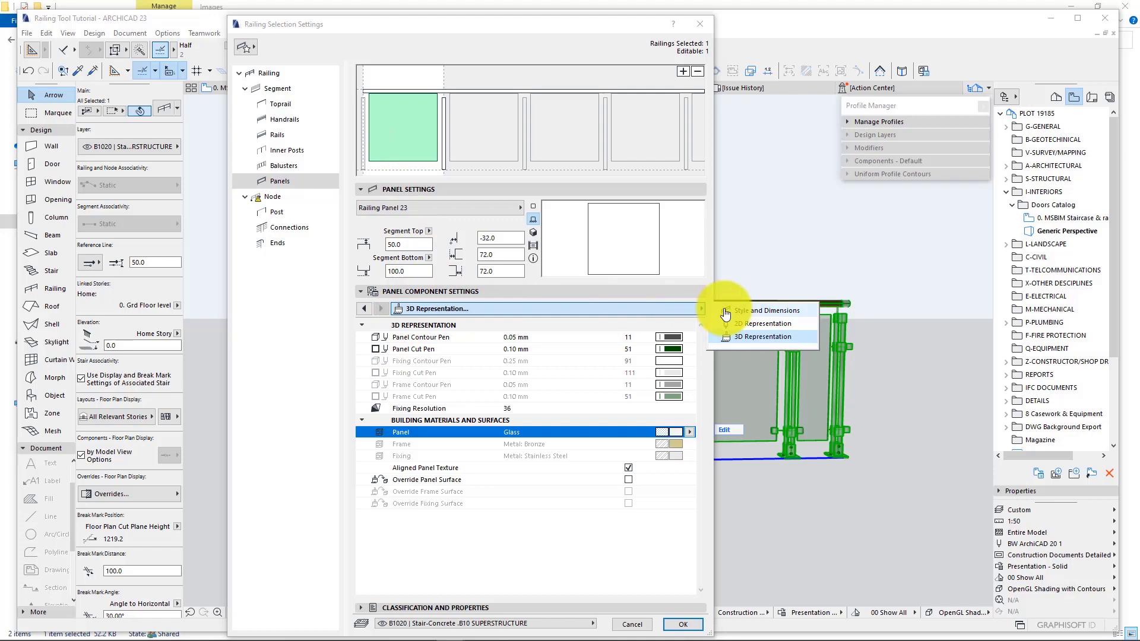
click(745, 310)
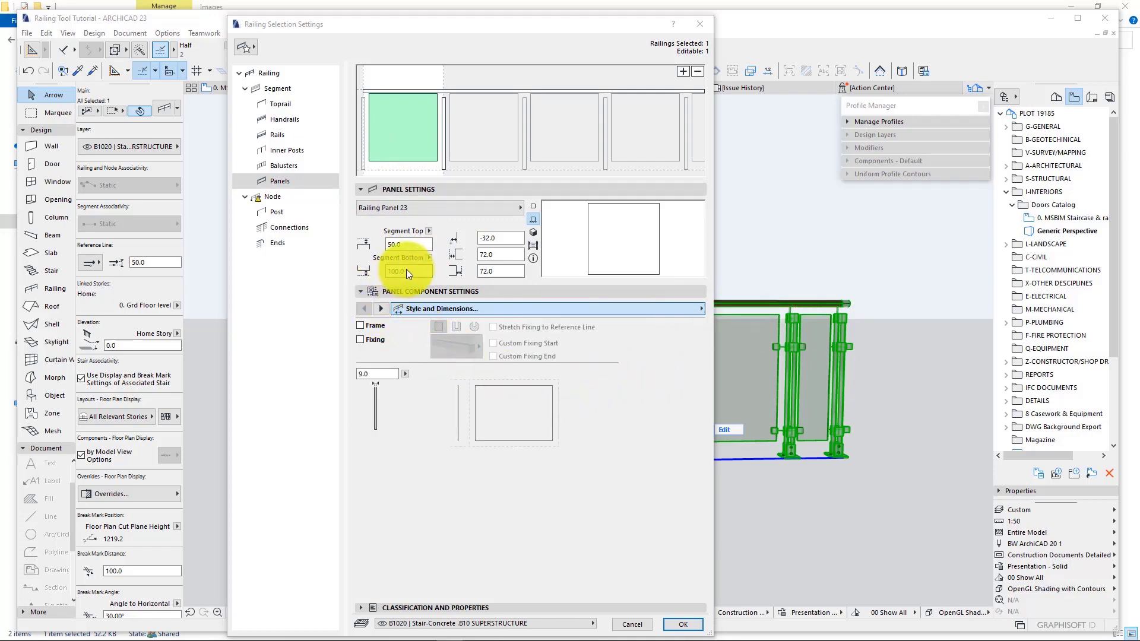
- Set the inner post's distance from the previous post to 1200 mm and apply the railing settings
click(443, 134)
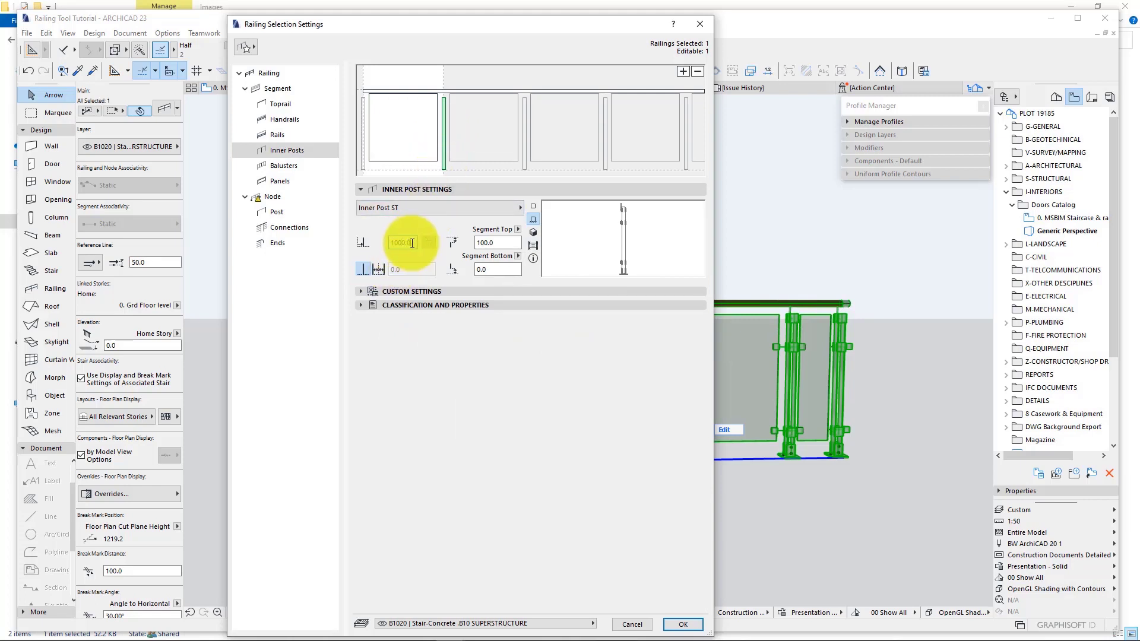
click(364, 244)
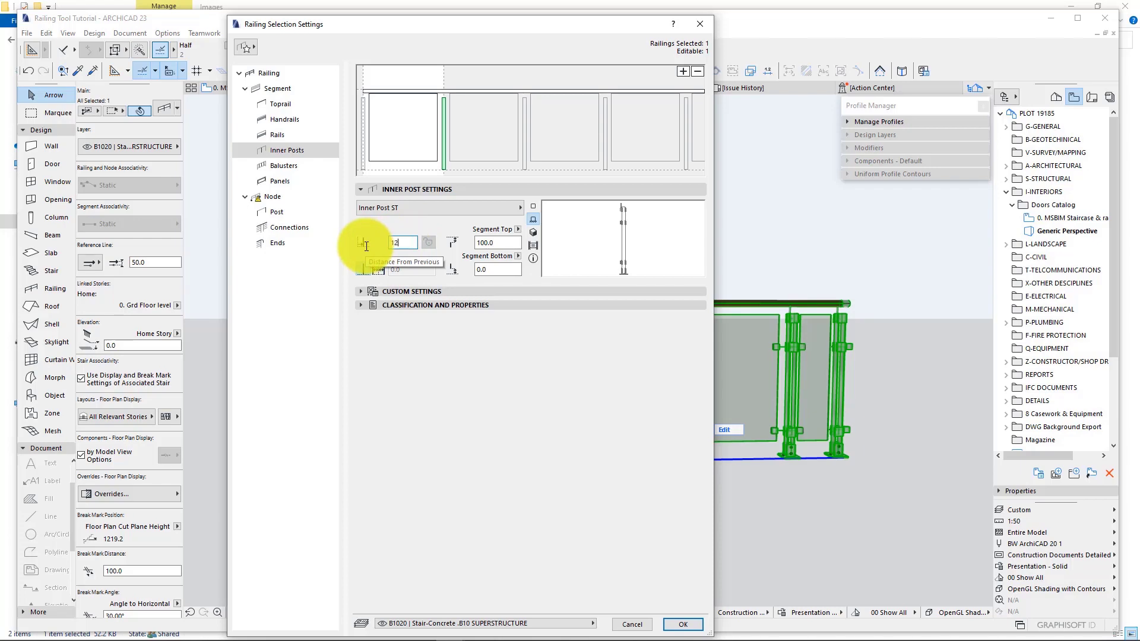
text(1200)
click(565, 392)
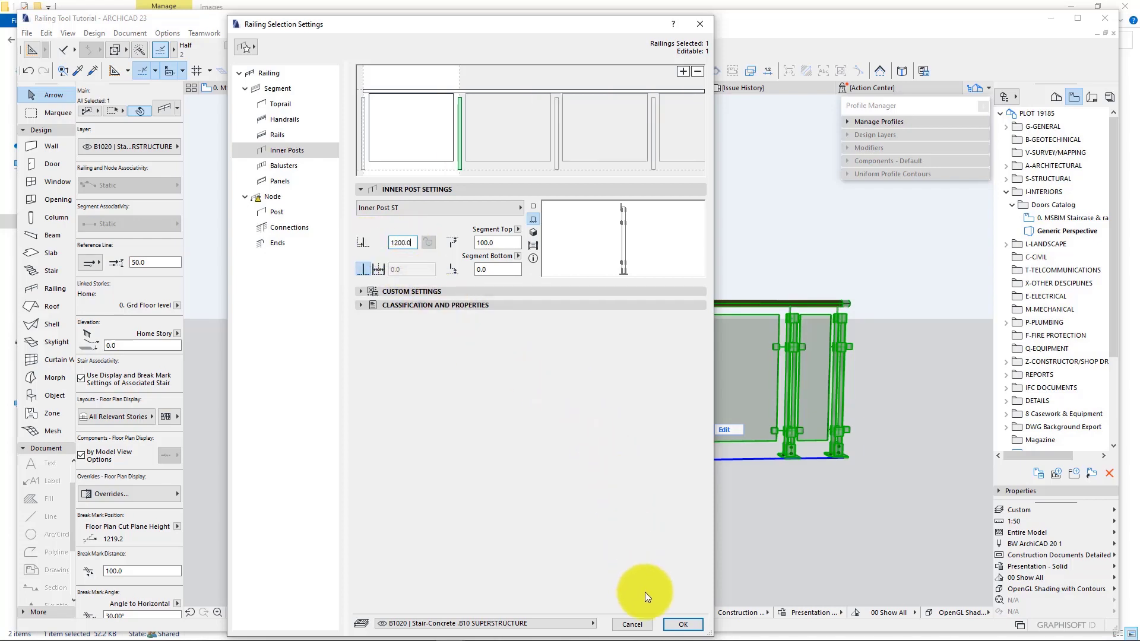
click(677, 625)
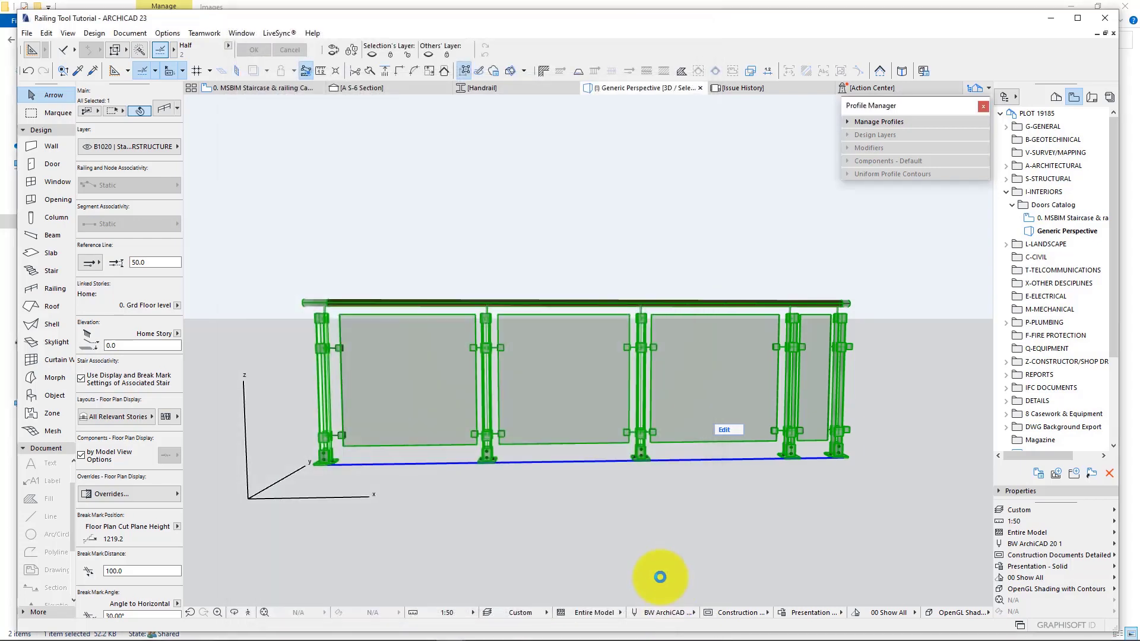
click(645, 533)
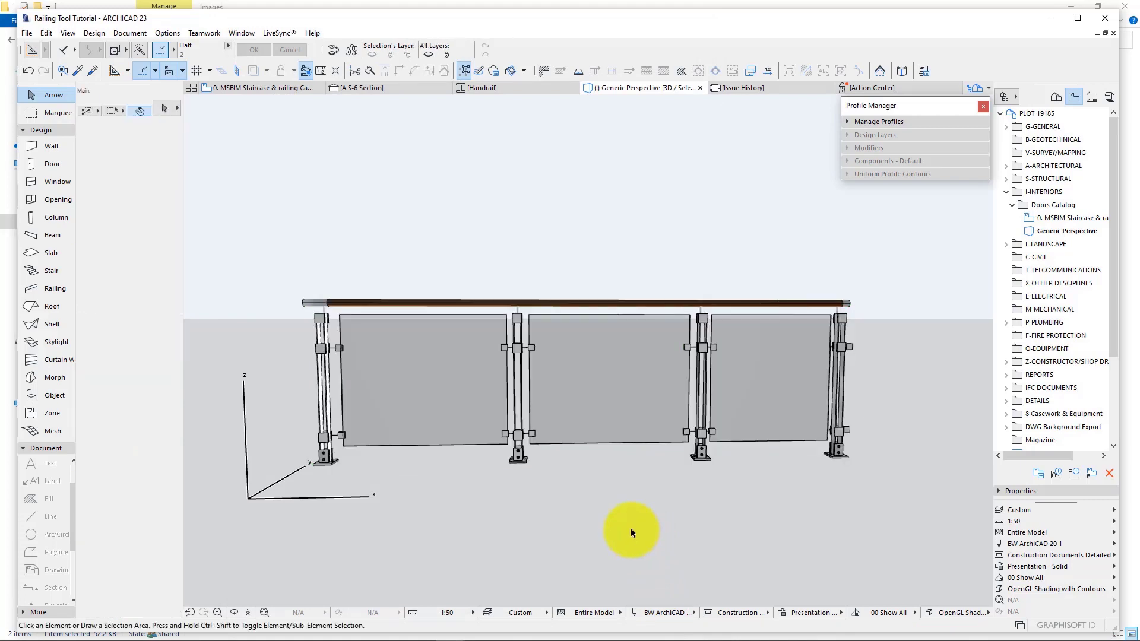
shift+middle_drag(631, 530, 610, 296)
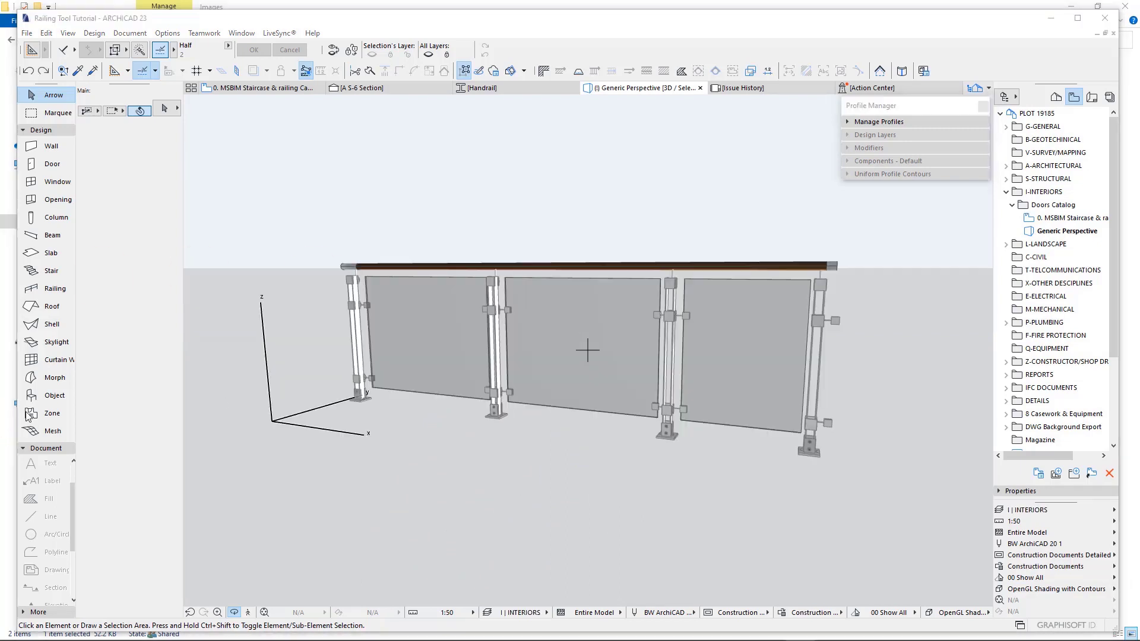
scroll(860, 315, up, 2)
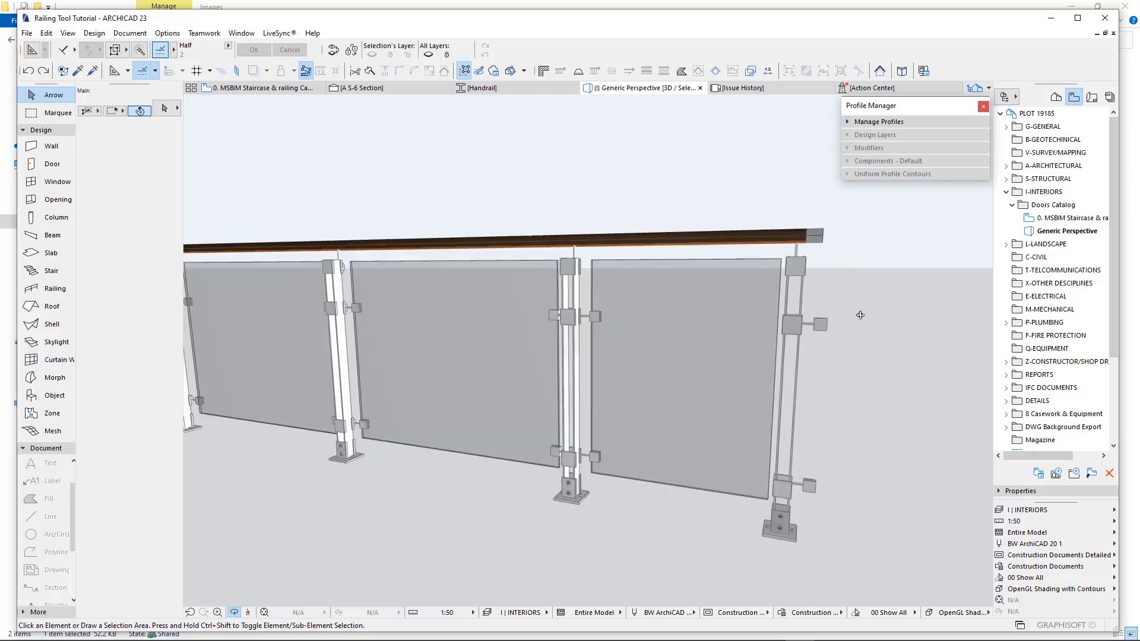
drag(860, 315, 776, 355)
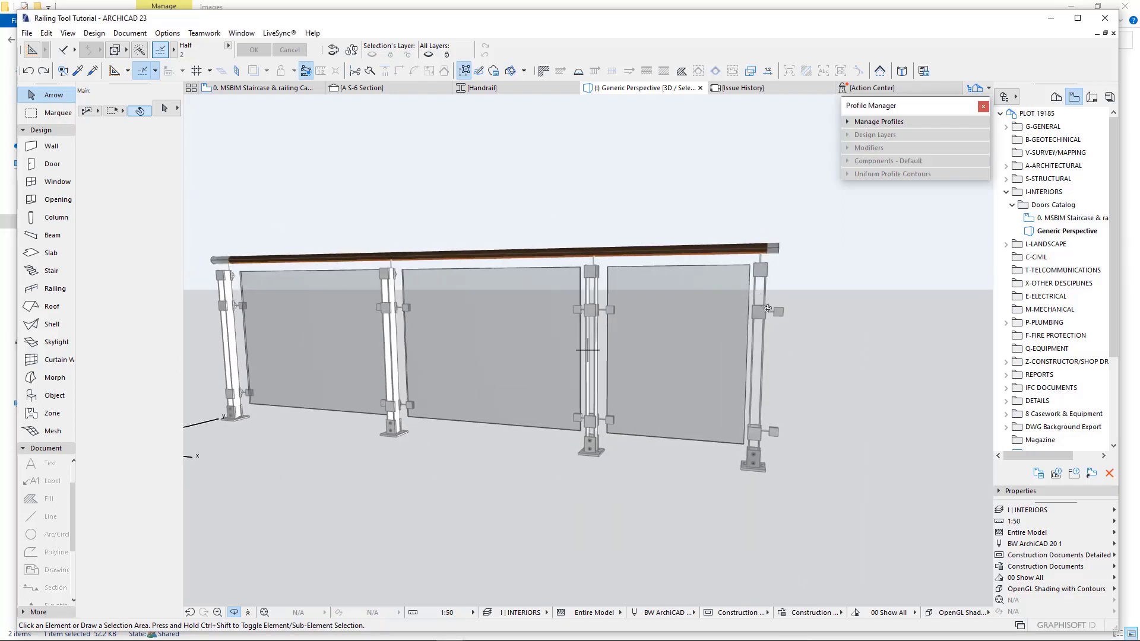
- Show the staircase and railing floor plan and select all elements of the upper post, leaving out the POST label
click(267, 88)
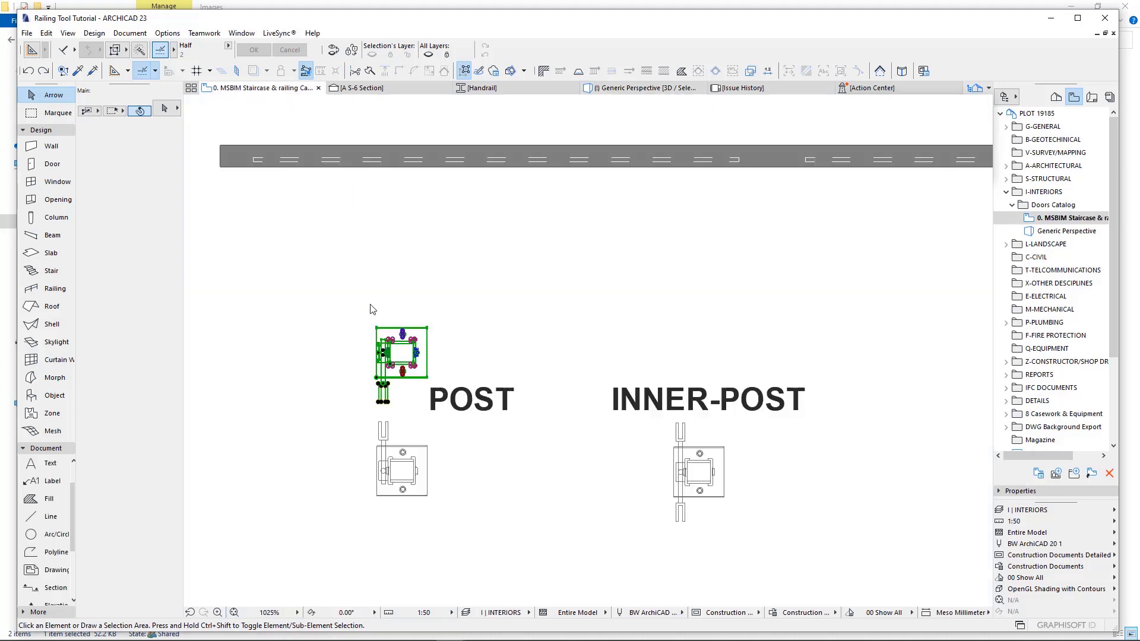
scroll(404, 380, up, 3)
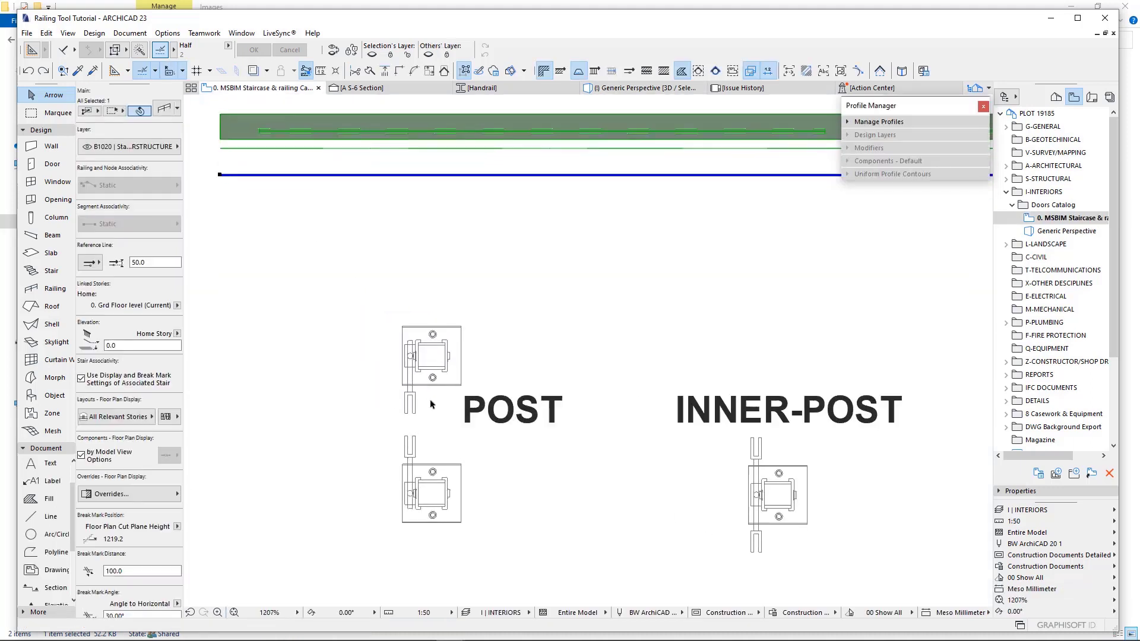
key(Escape)
scroll(416, 355, up, 3)
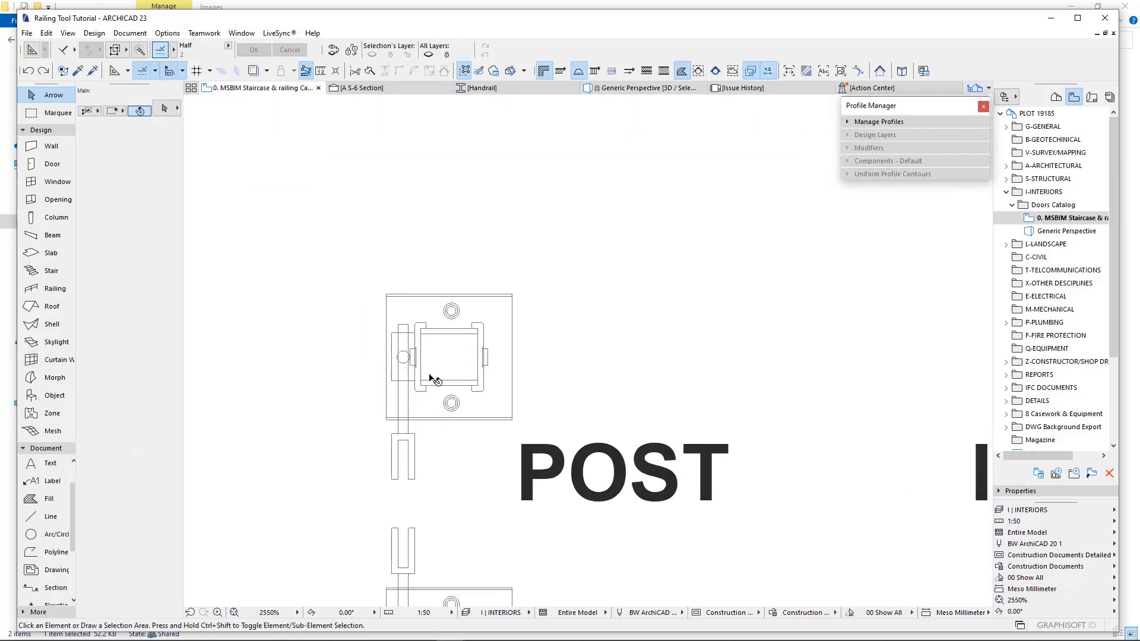
middle_drag(429, 378, 478, 249)
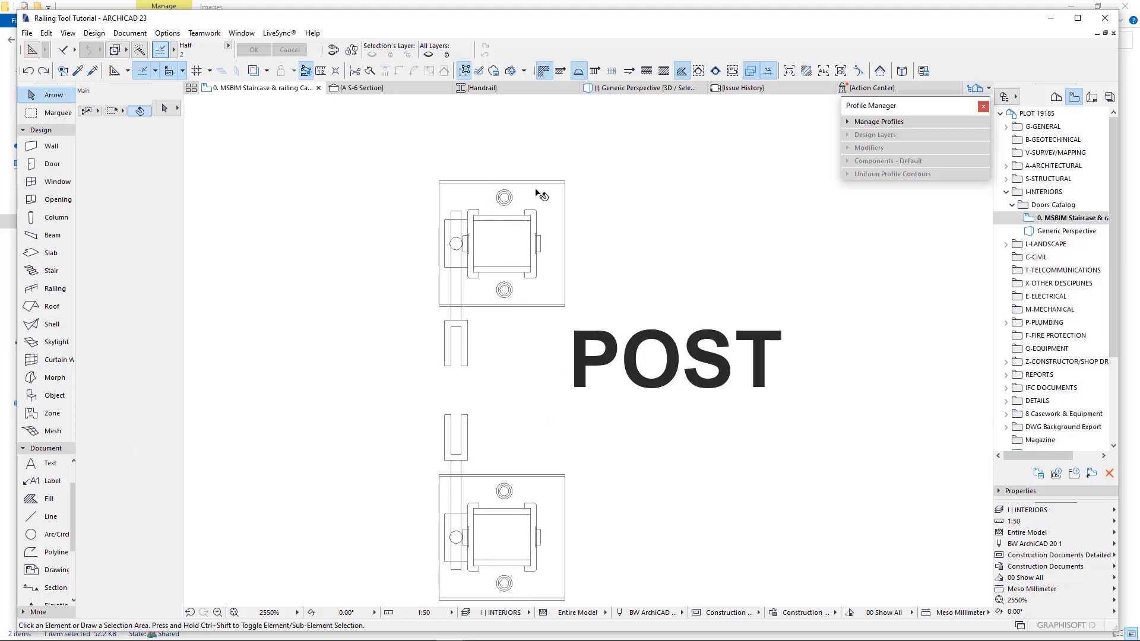
click(577, 168)
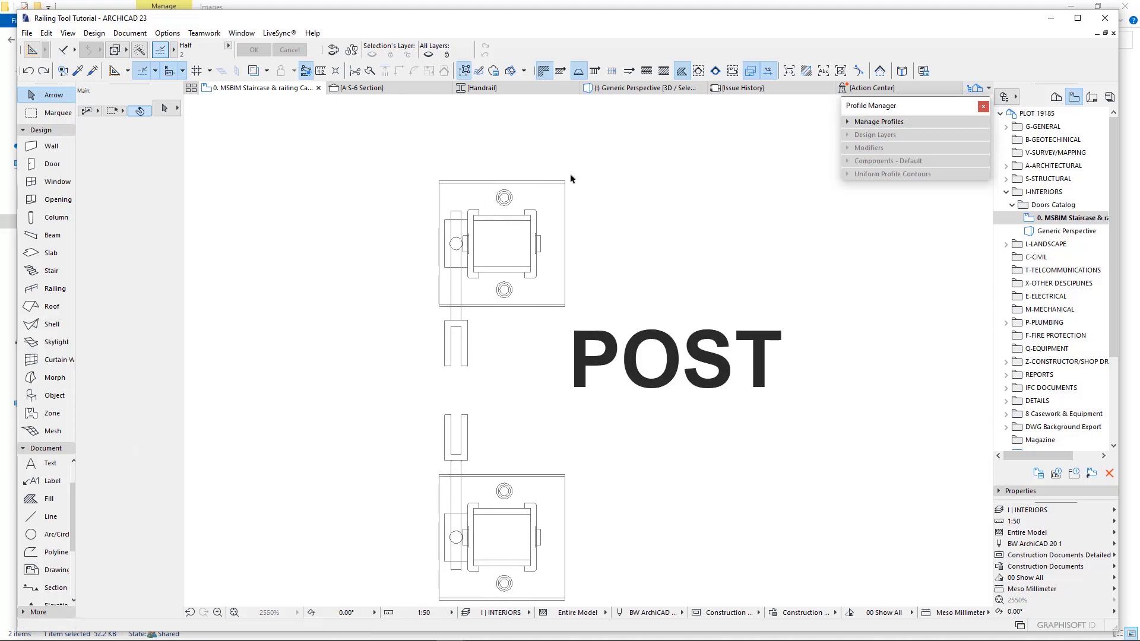
click(397, 330)
click(596, 320)
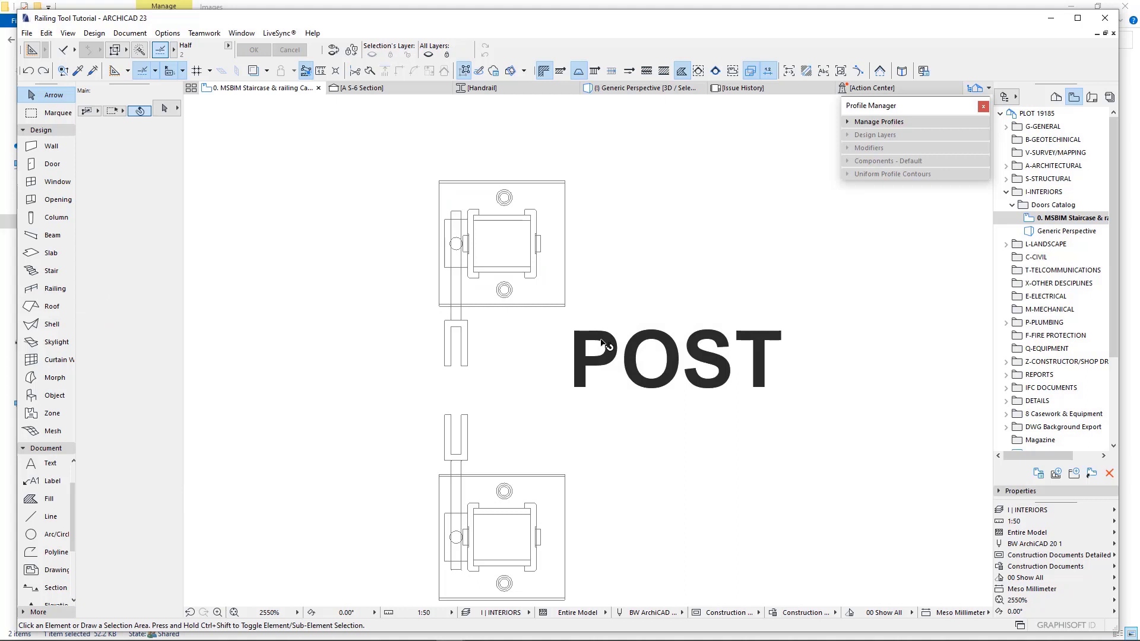
click(568, 157)
click(384, 331)
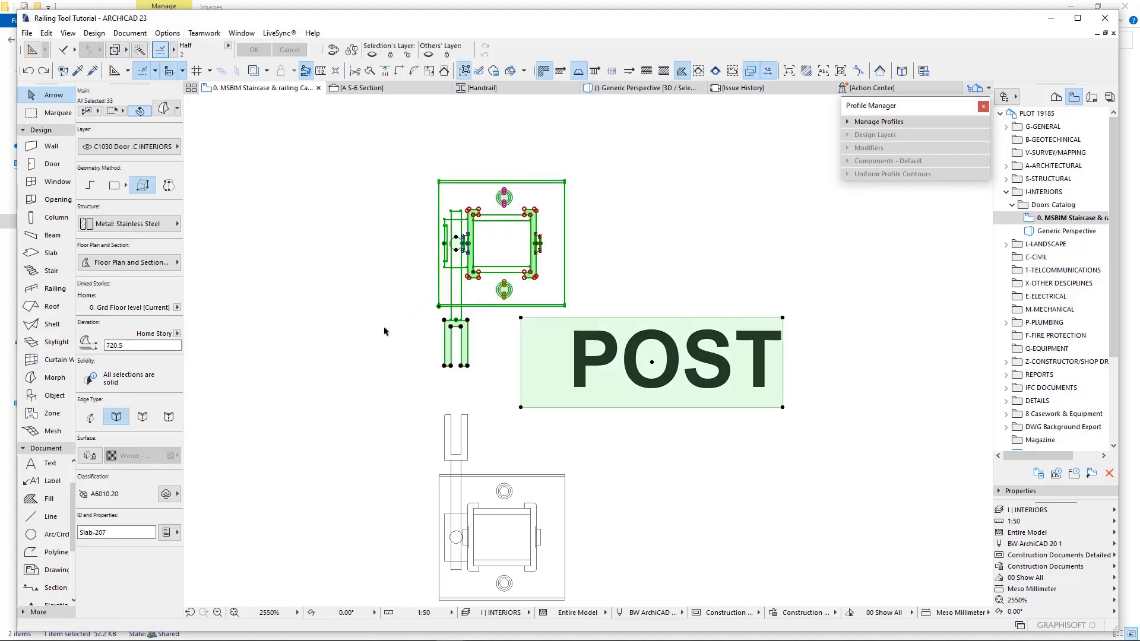
shift+click(603, 375)
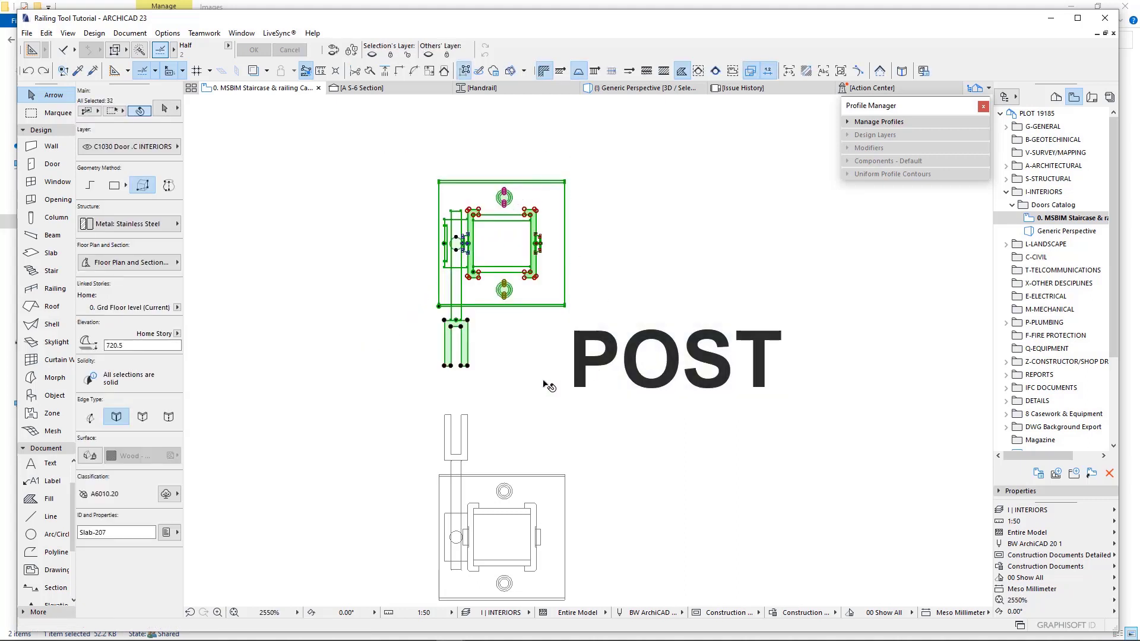
- Save the selected post elements as a railing post named "Main post Right" in MSBIM StairCase & Railings, replacing the existing file and accepting its basic settings
click(27, 33)
mouse_move(81, 217)
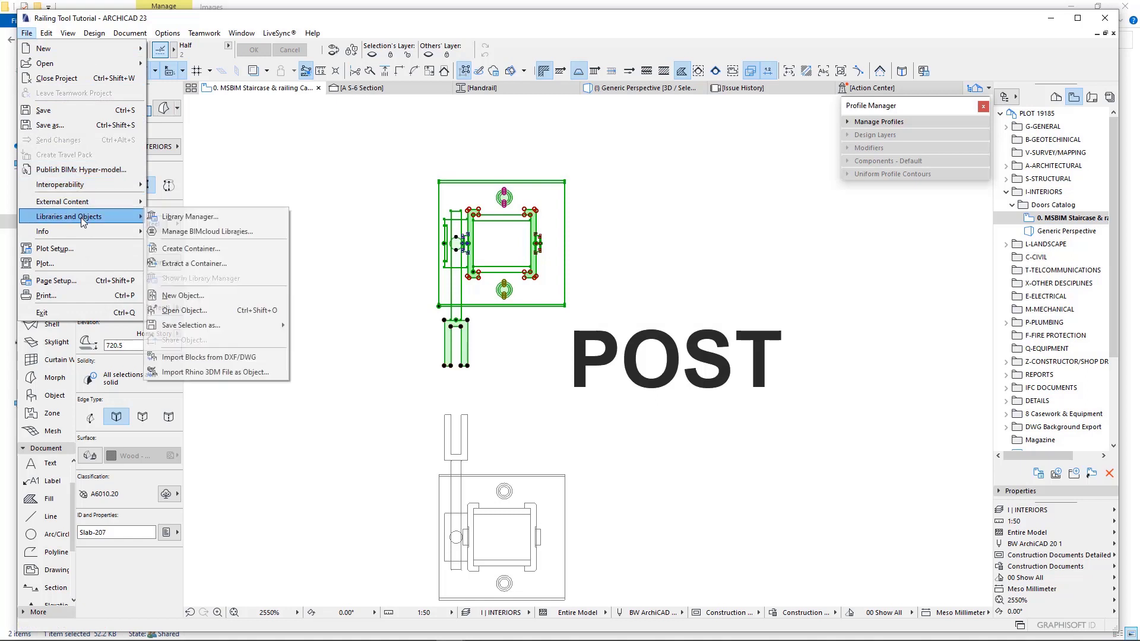
mouse_move(258, 330)
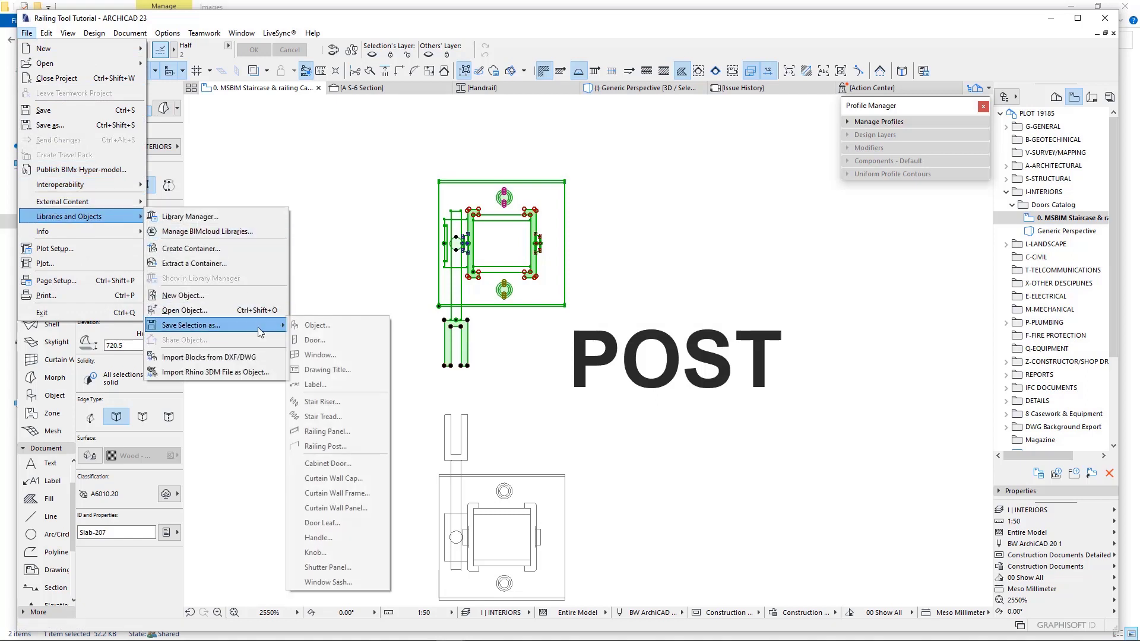
click(314, 446)
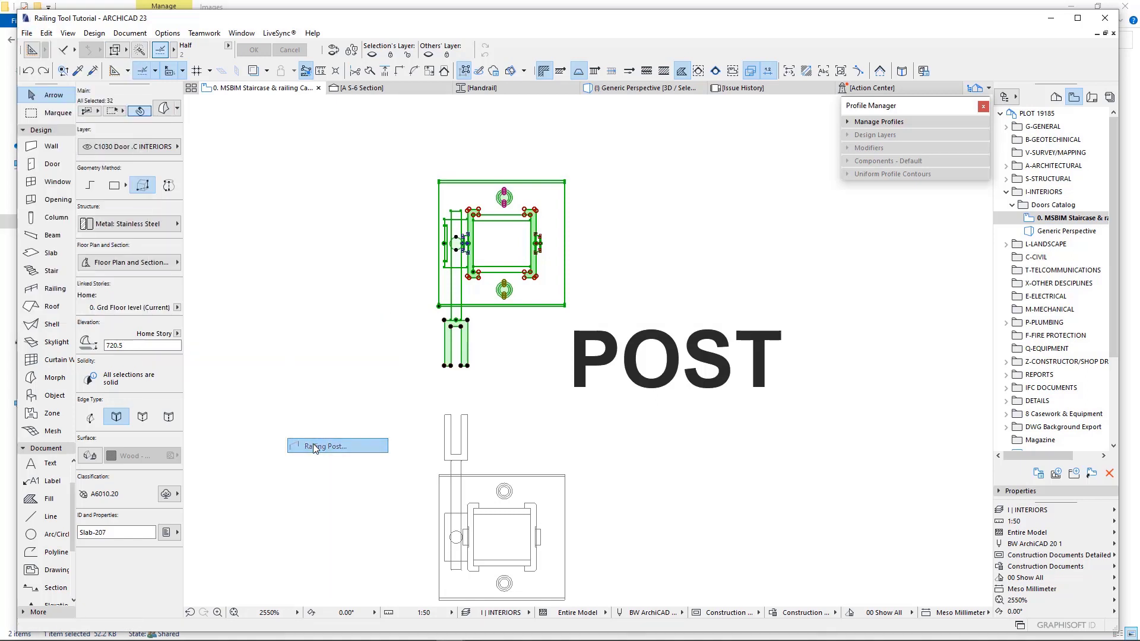
click(365, 332)
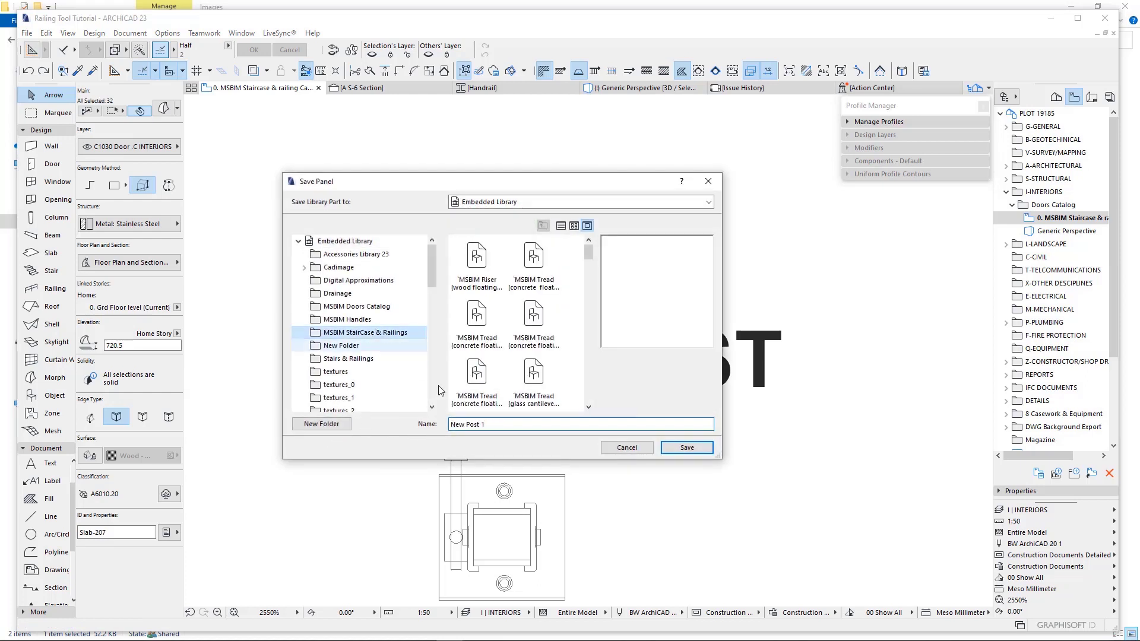
drag(509, 424, 423, 425)
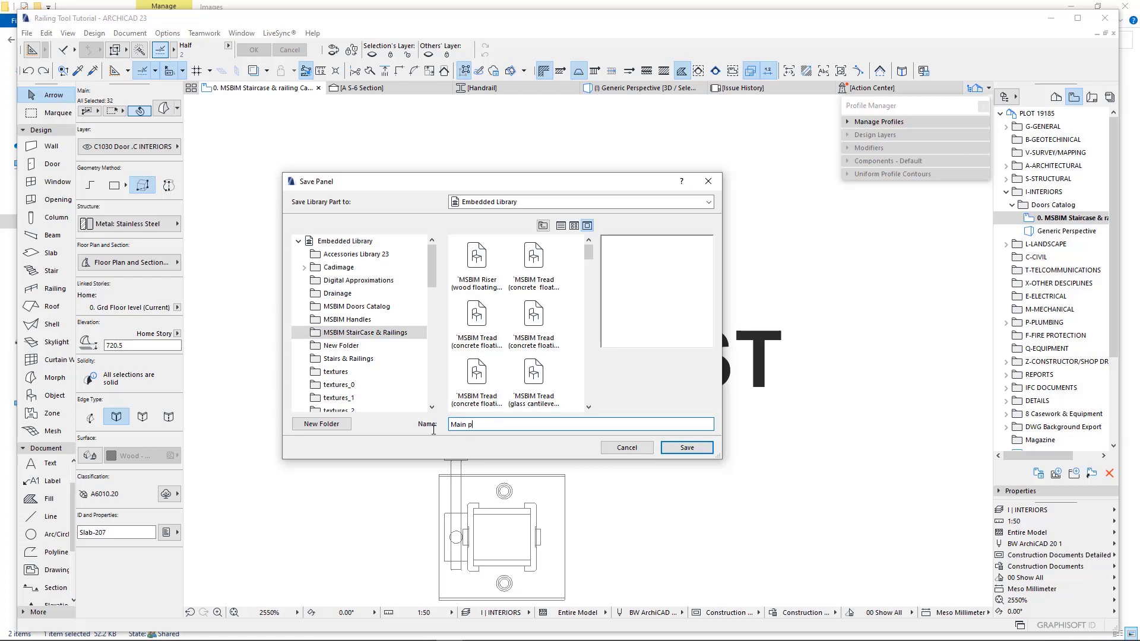
text(Main post Right)
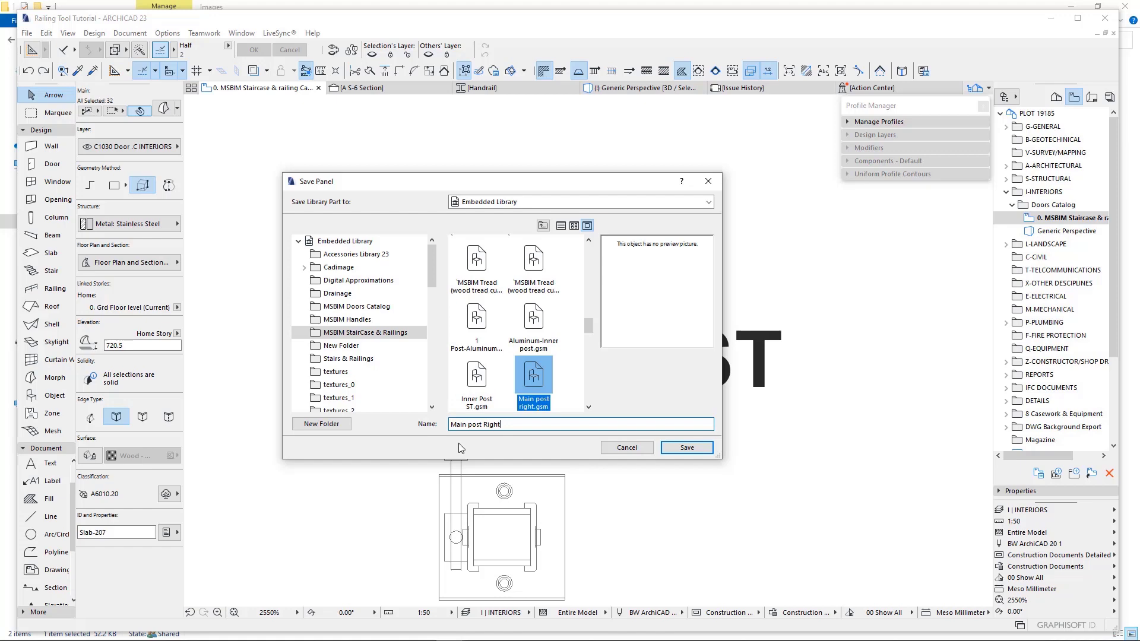
click(685, 450)
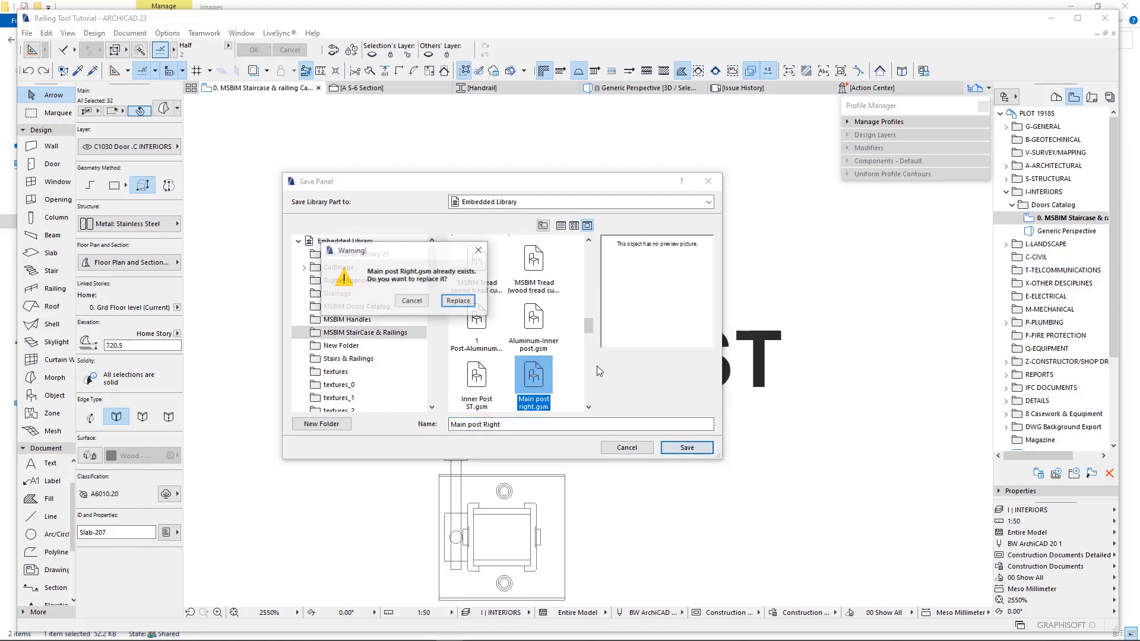
click(463, 306)
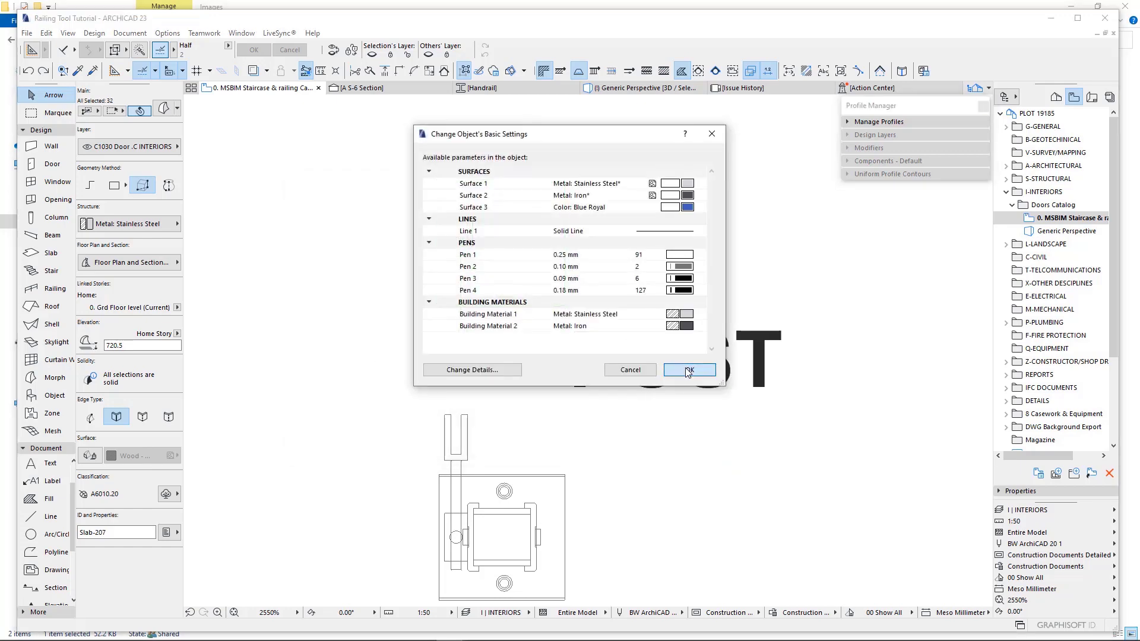
click(688, 371)
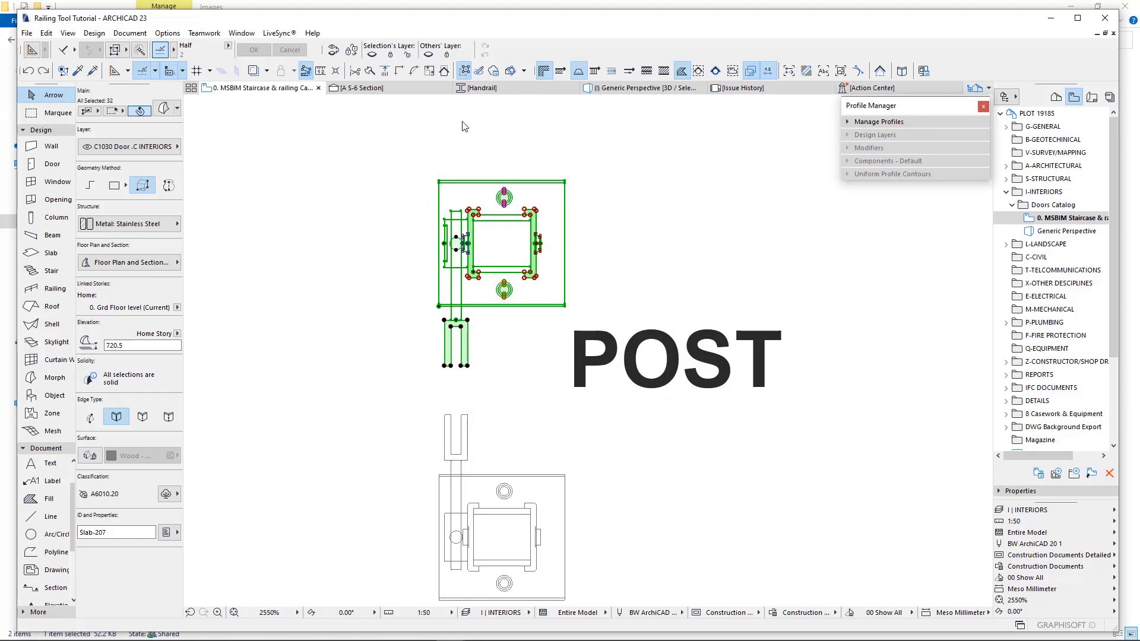
- Open the railing for editing in the generic perspective and change its far end post's component to Main post Right
click(614, 94)
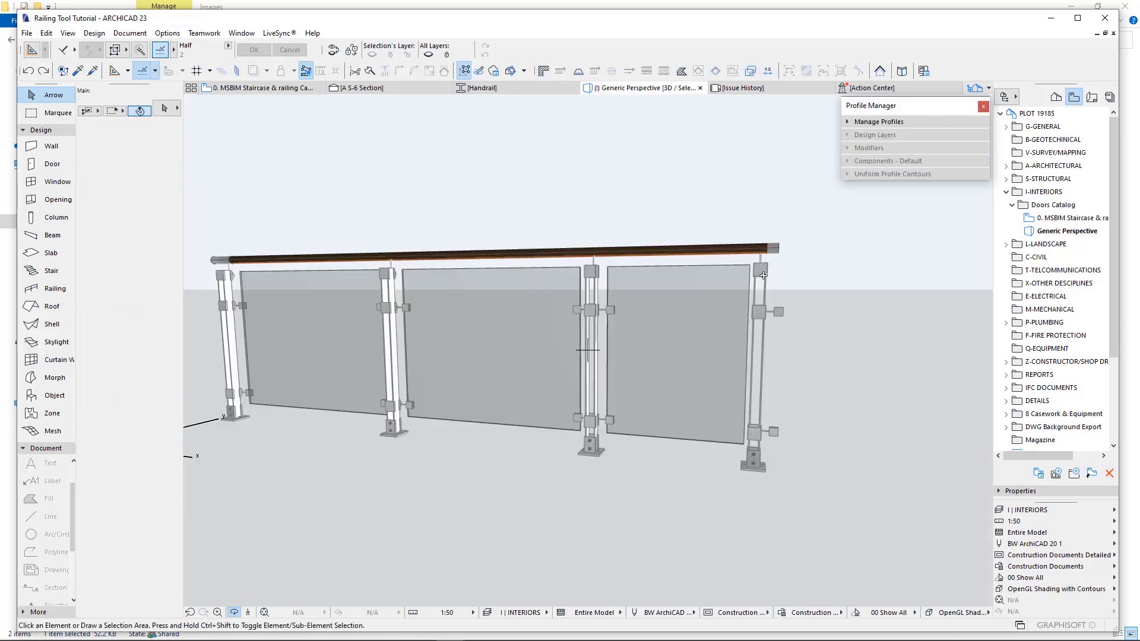
drag(580, 306, 647, 313)
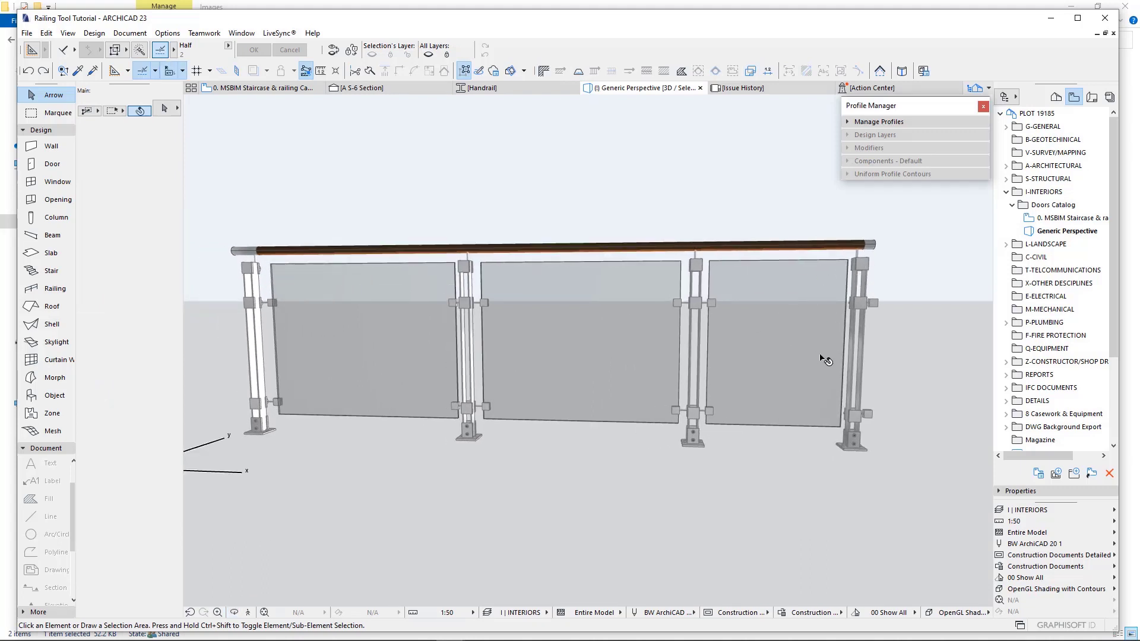
click(733, 403)
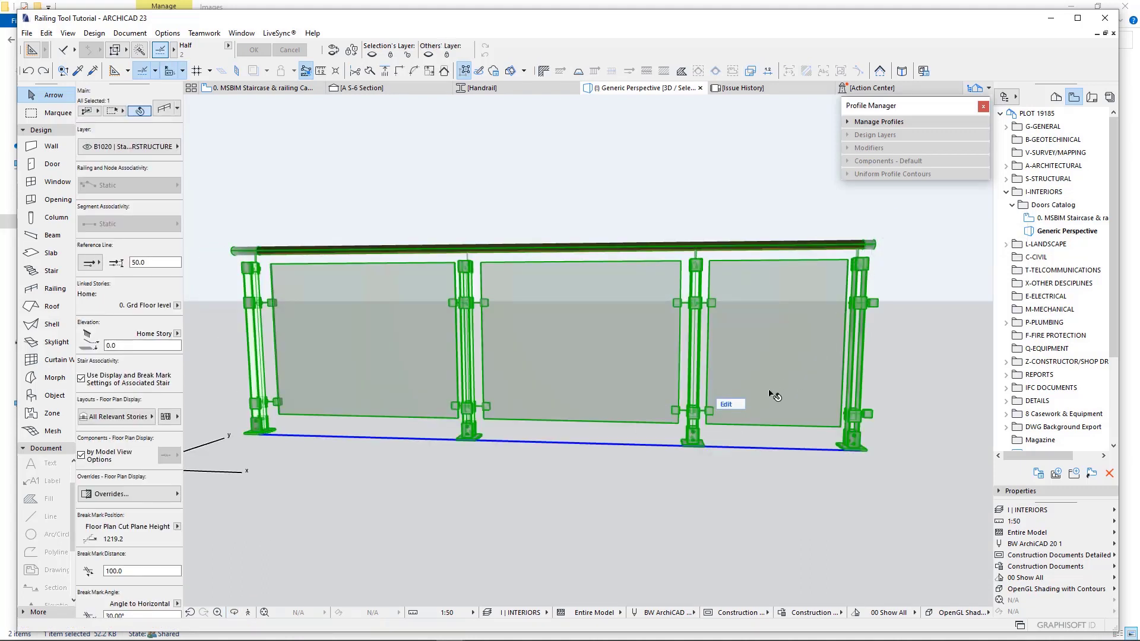
double_click(732, 404)
click(860, 269)
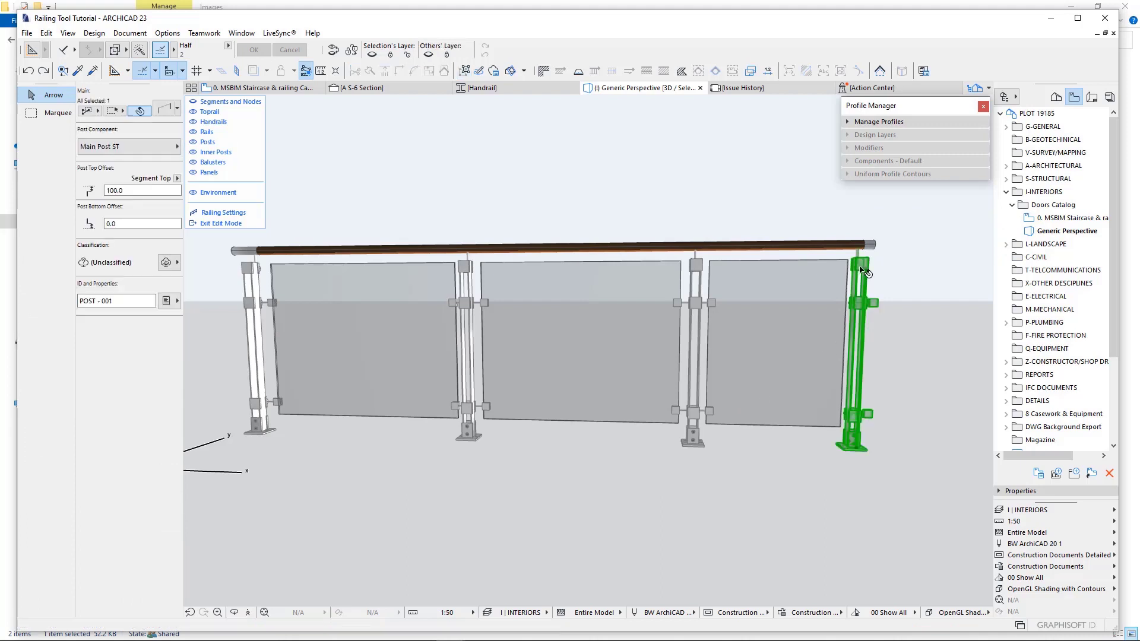
click(161, 148)
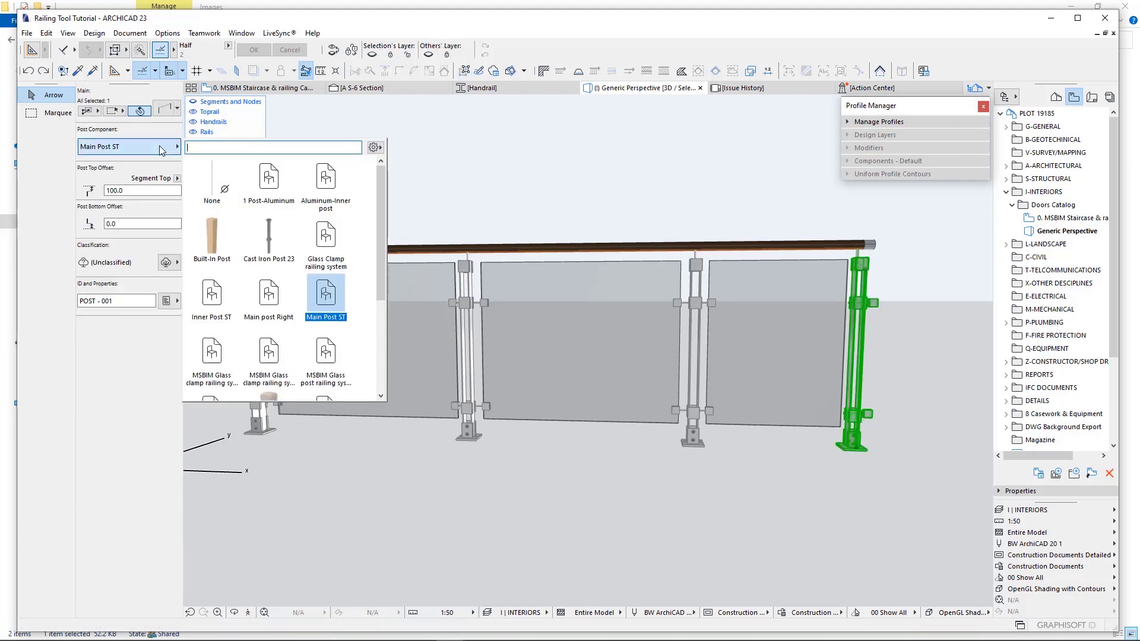
click(270, 297)
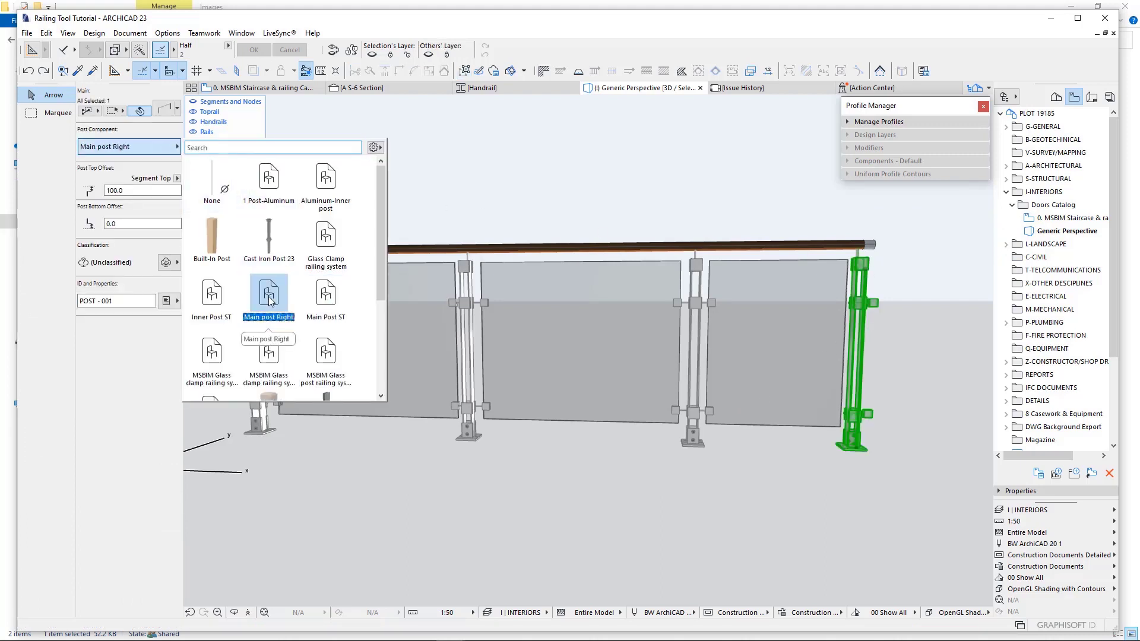
click(703, 513)
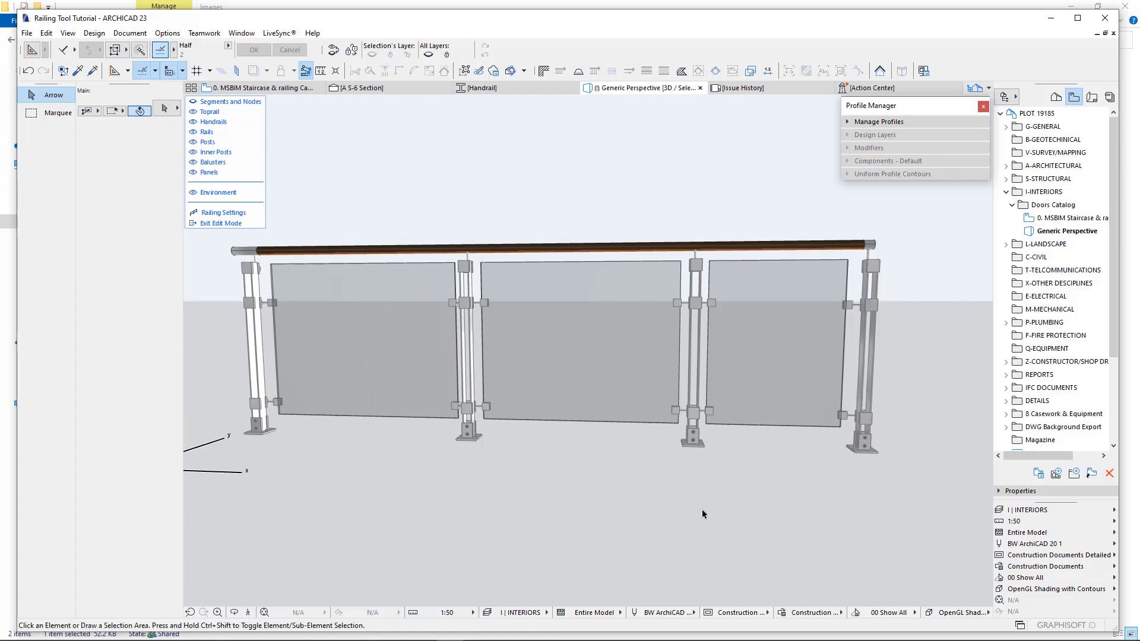
- Set the ending length of the toprail end above the replaced post to 150 in its Style and Dimensions settings
key(o)
drag(825, 396, 519, 409)
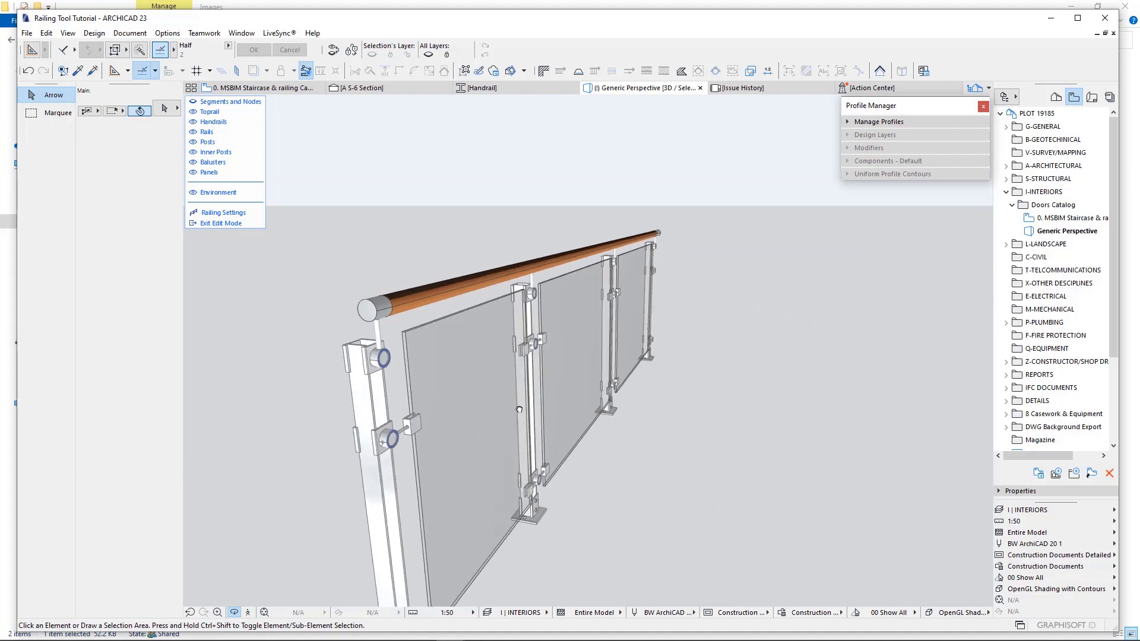
drag(424, 364, 457, 331)
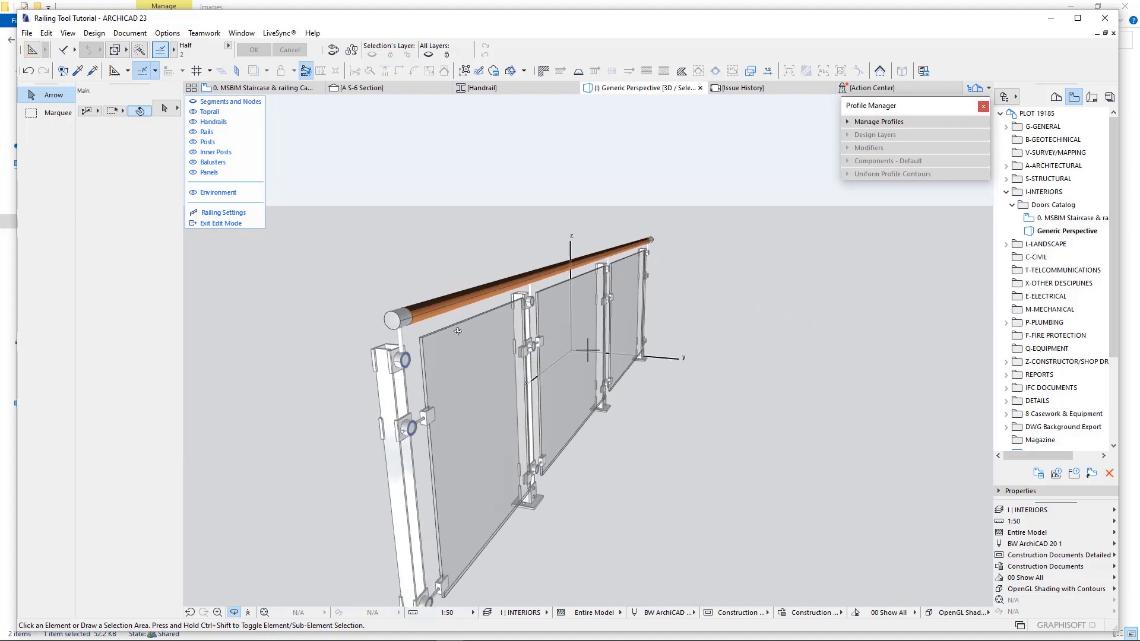
click(425, 312)
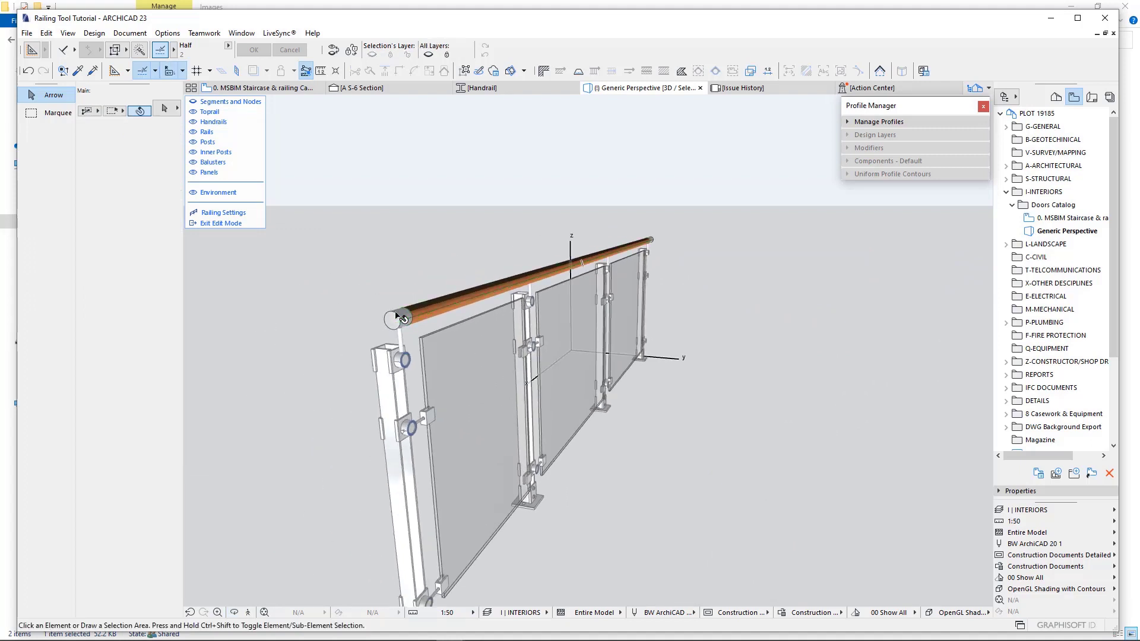
click(396, 317)
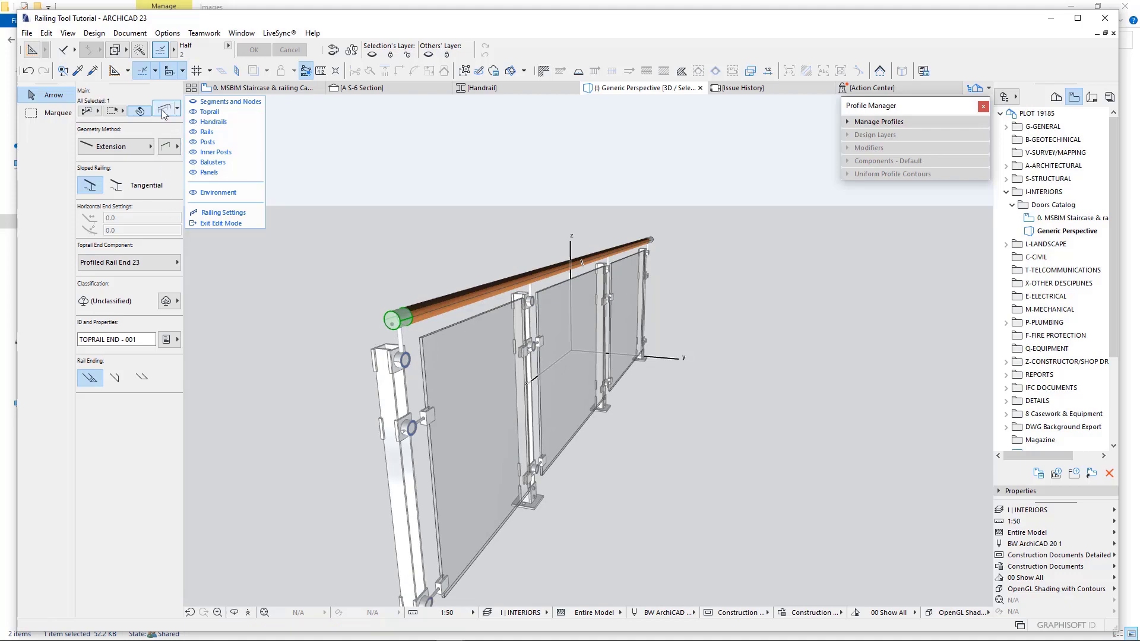
click(223, 212)
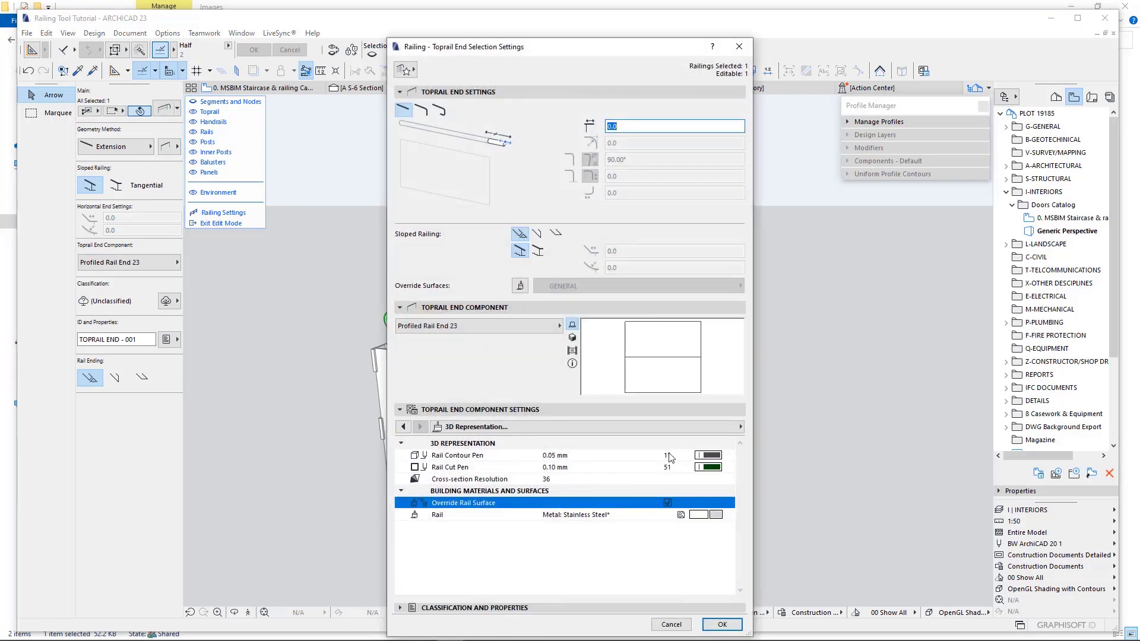
click(717, 434)
click(806, 429)
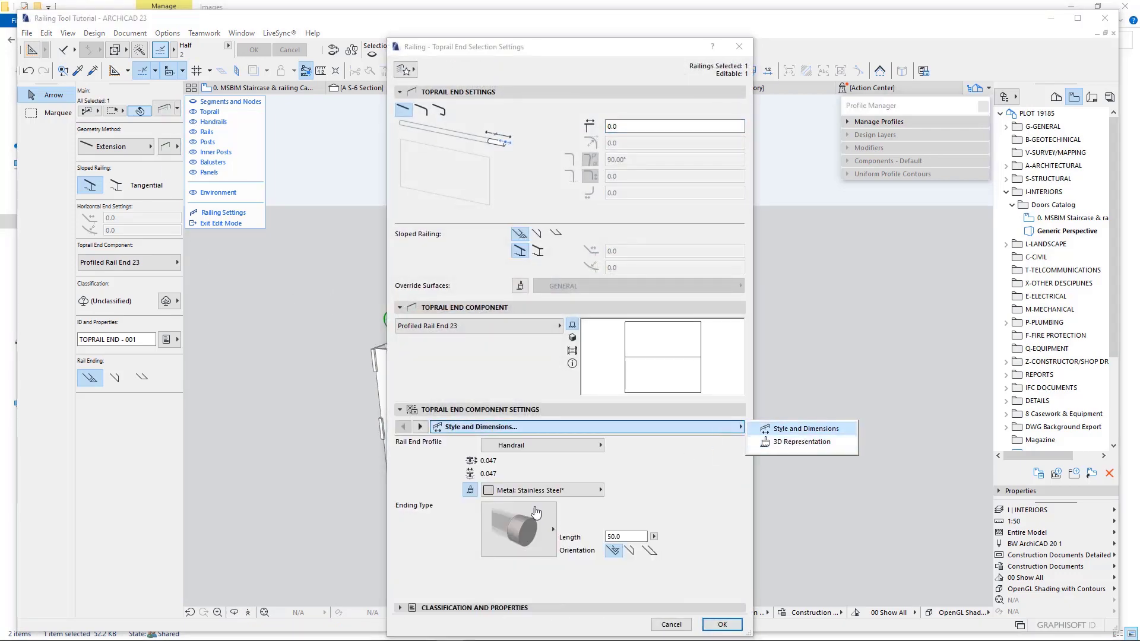
click(618, 536)
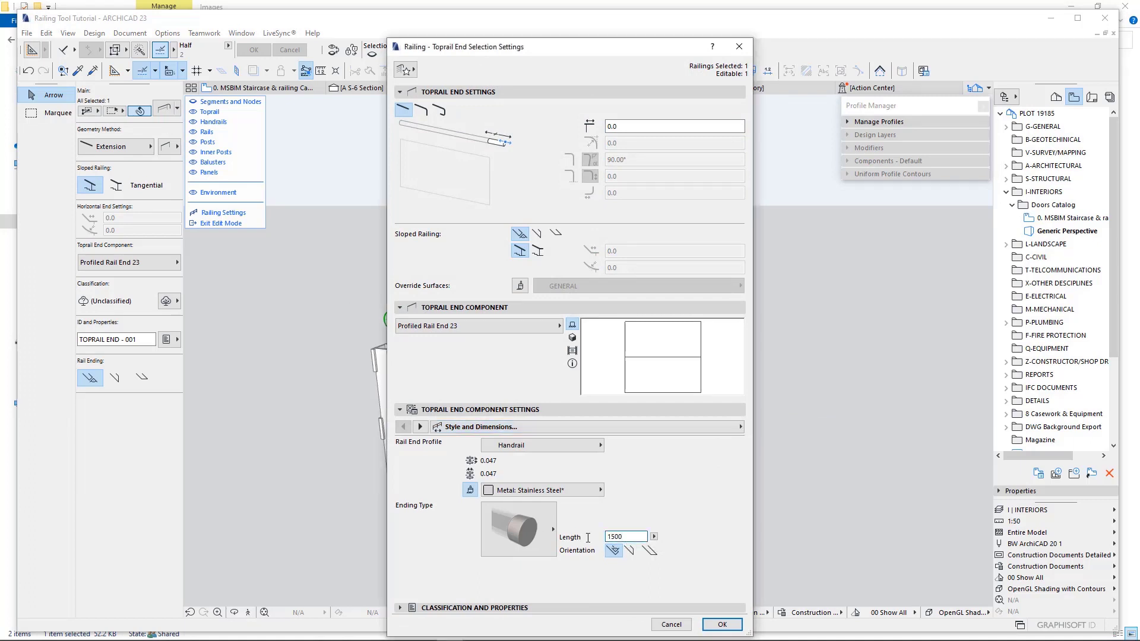
text(150)
click(722, 624)
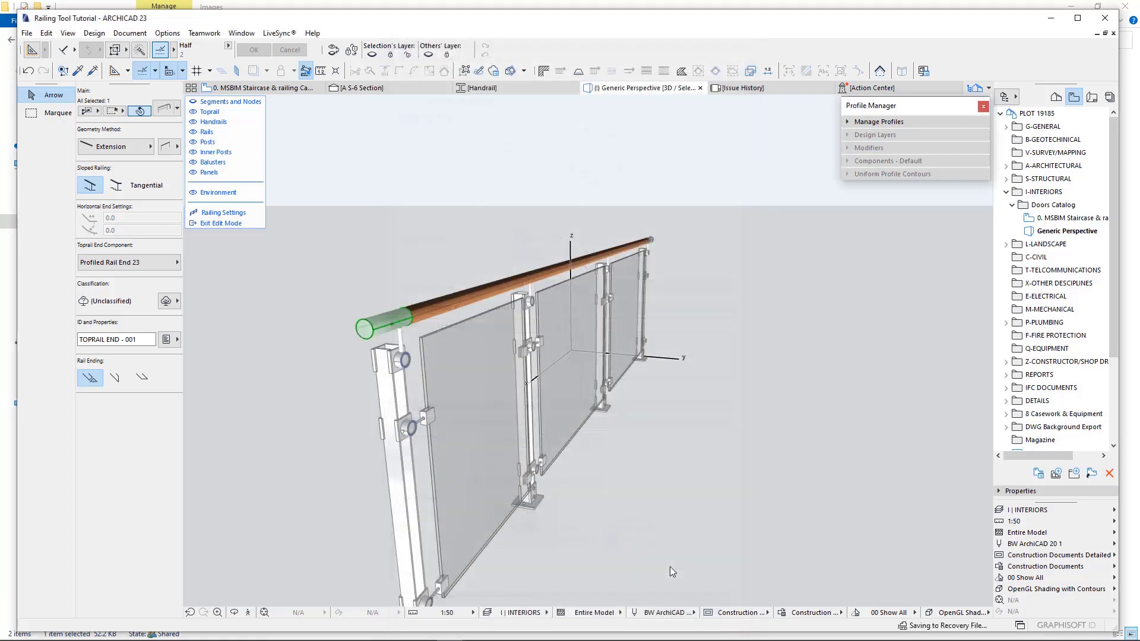
click(638, 478)
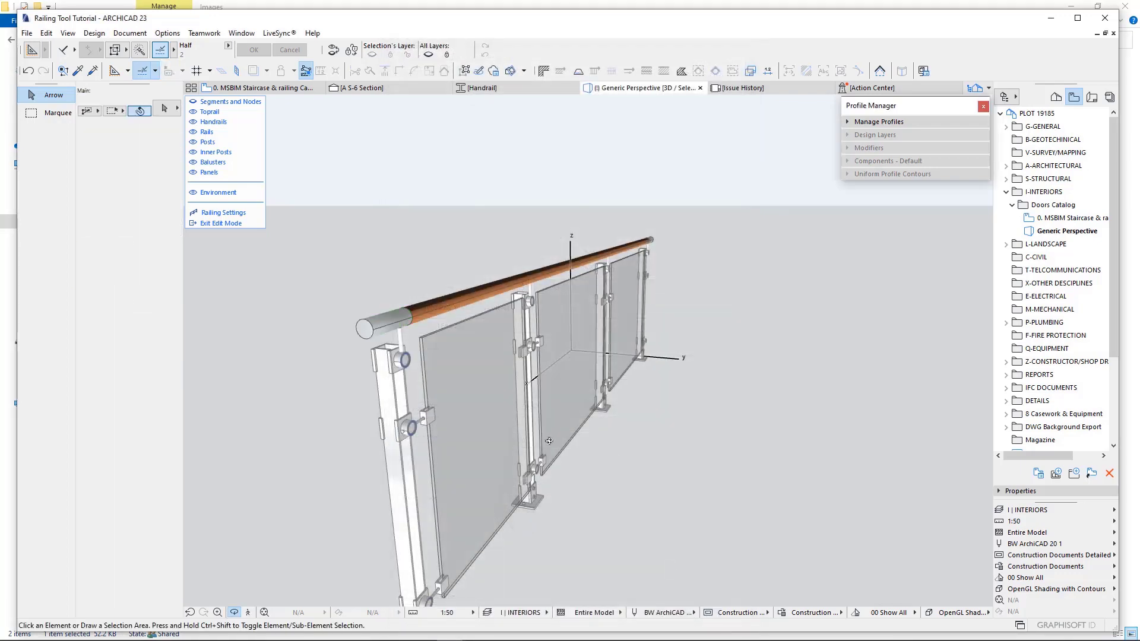
- Check the railing from its other side and leave its edit mode, keeping the whole railing selected
drag(549, 441, 653, 332)
mouse_move(509, 391)
mouse_down()
mouse_move(536, 473)
mouse_move(511, 423)
mouse_move(486, 446)
mouse_move(466, 418)
mouse_move(590, 346)
mouse_move(547, 397)
mouse_move(567, 408)
mouse_move(526, 463)
mouse_move(522, 497)
mouse_move(513, 407)
mouse_move(473, 407)
mouse_move(536, 483)
mouse_move(495, 418)
mouse_move(518, 401)
mouse_up()
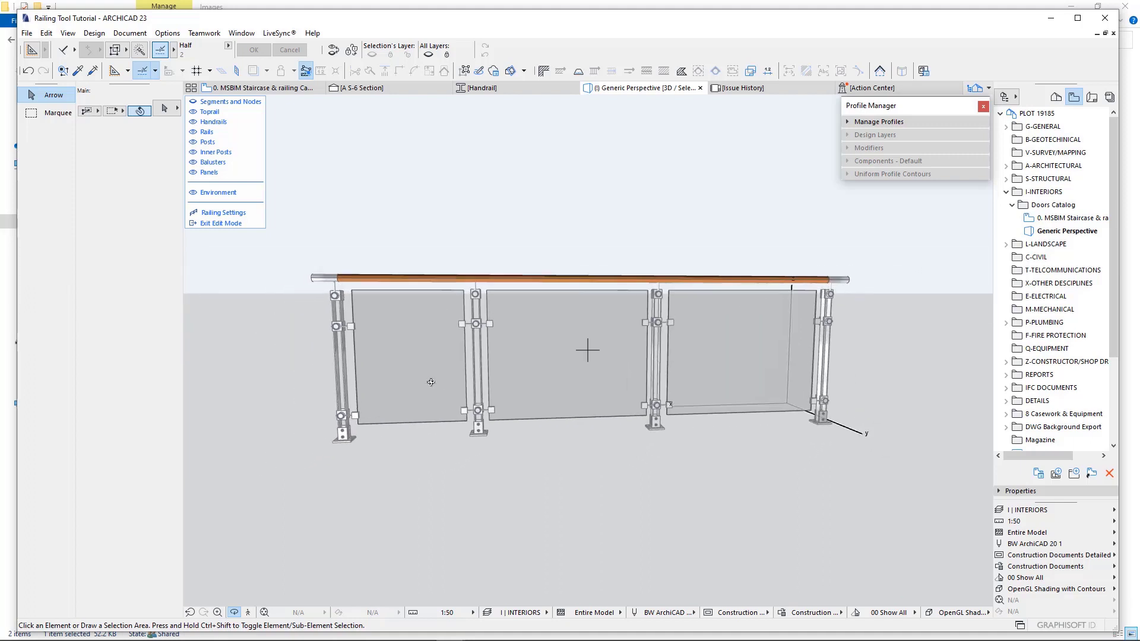
click(407, 423)
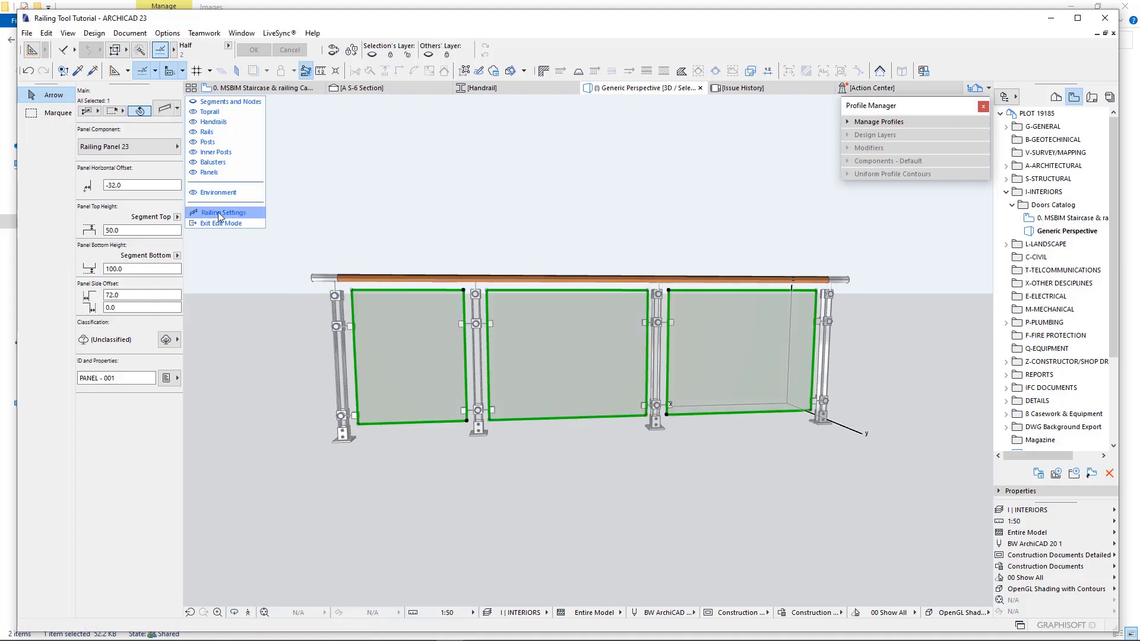
key(Escape)
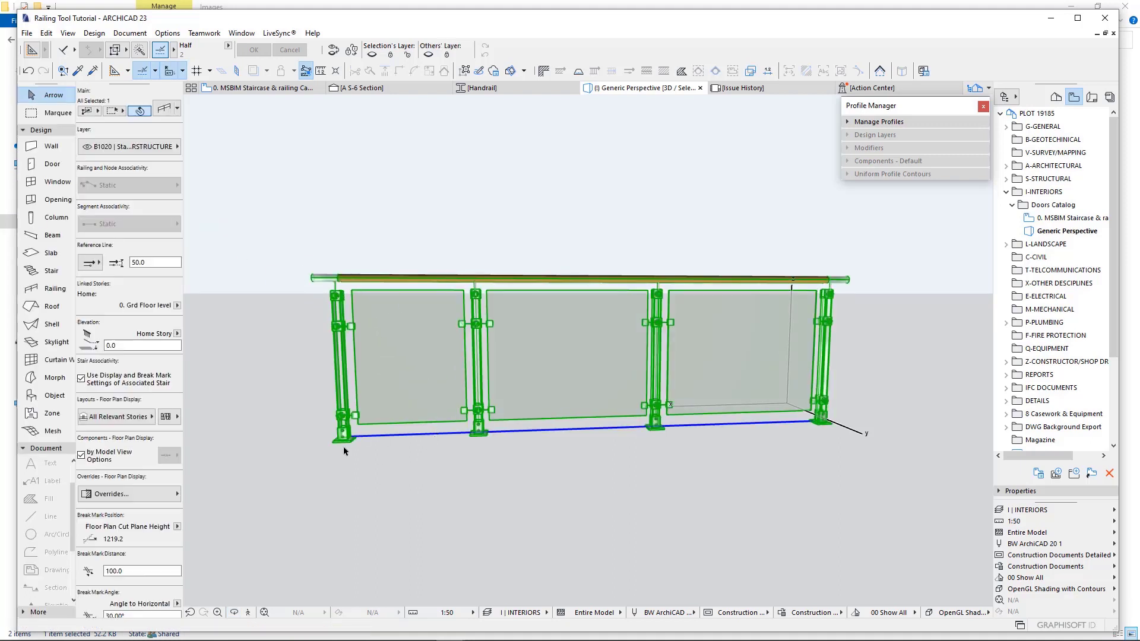
click(344, 440)
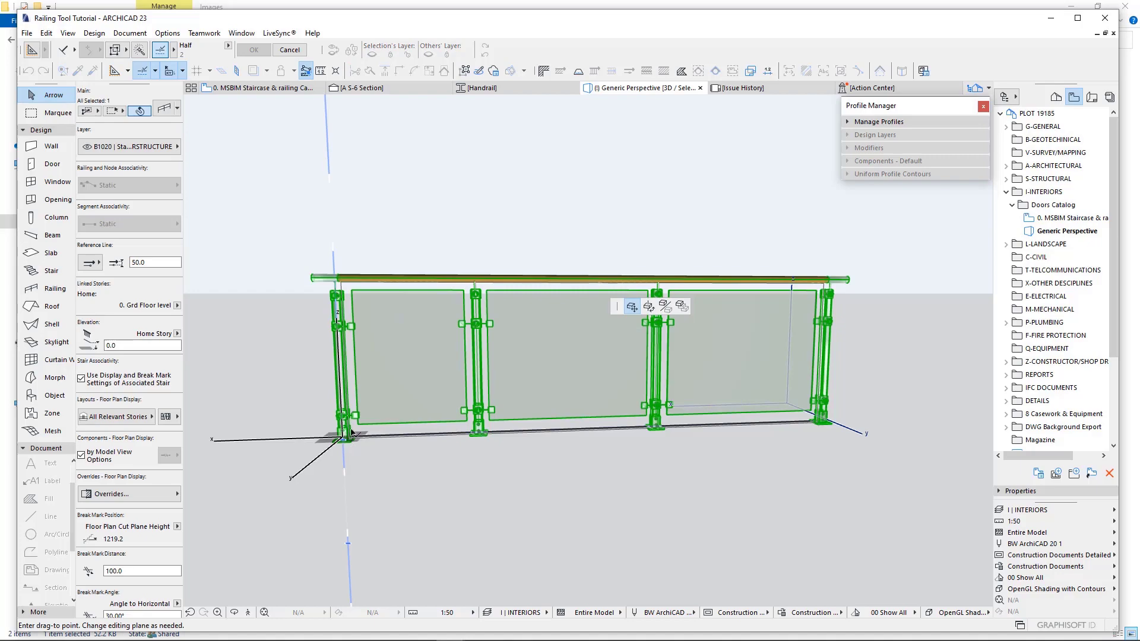
key(Escape)
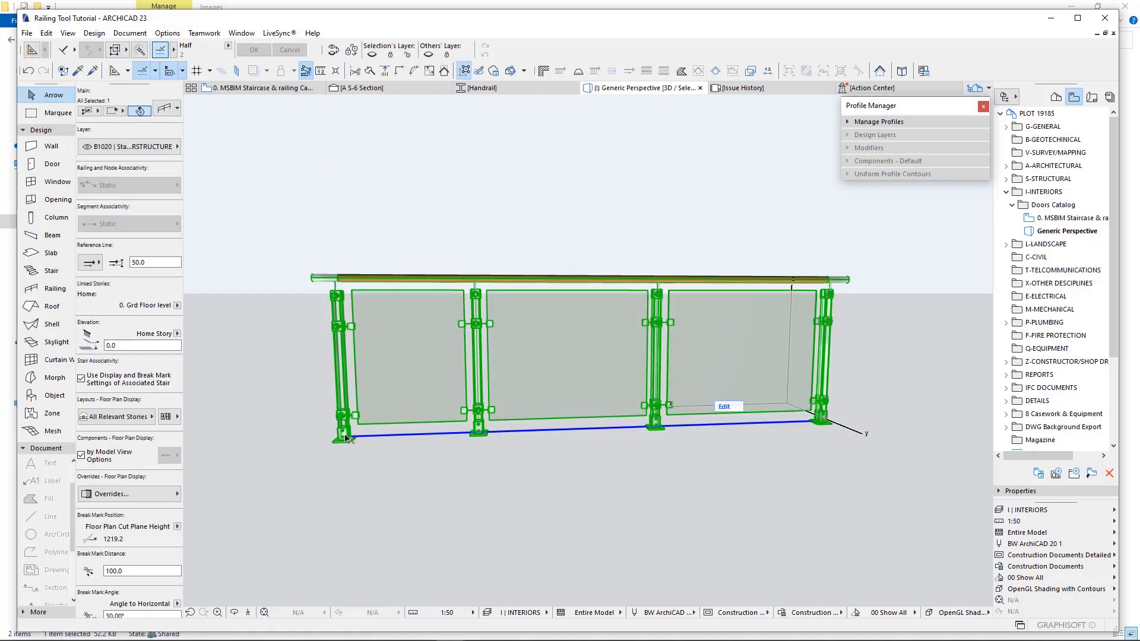